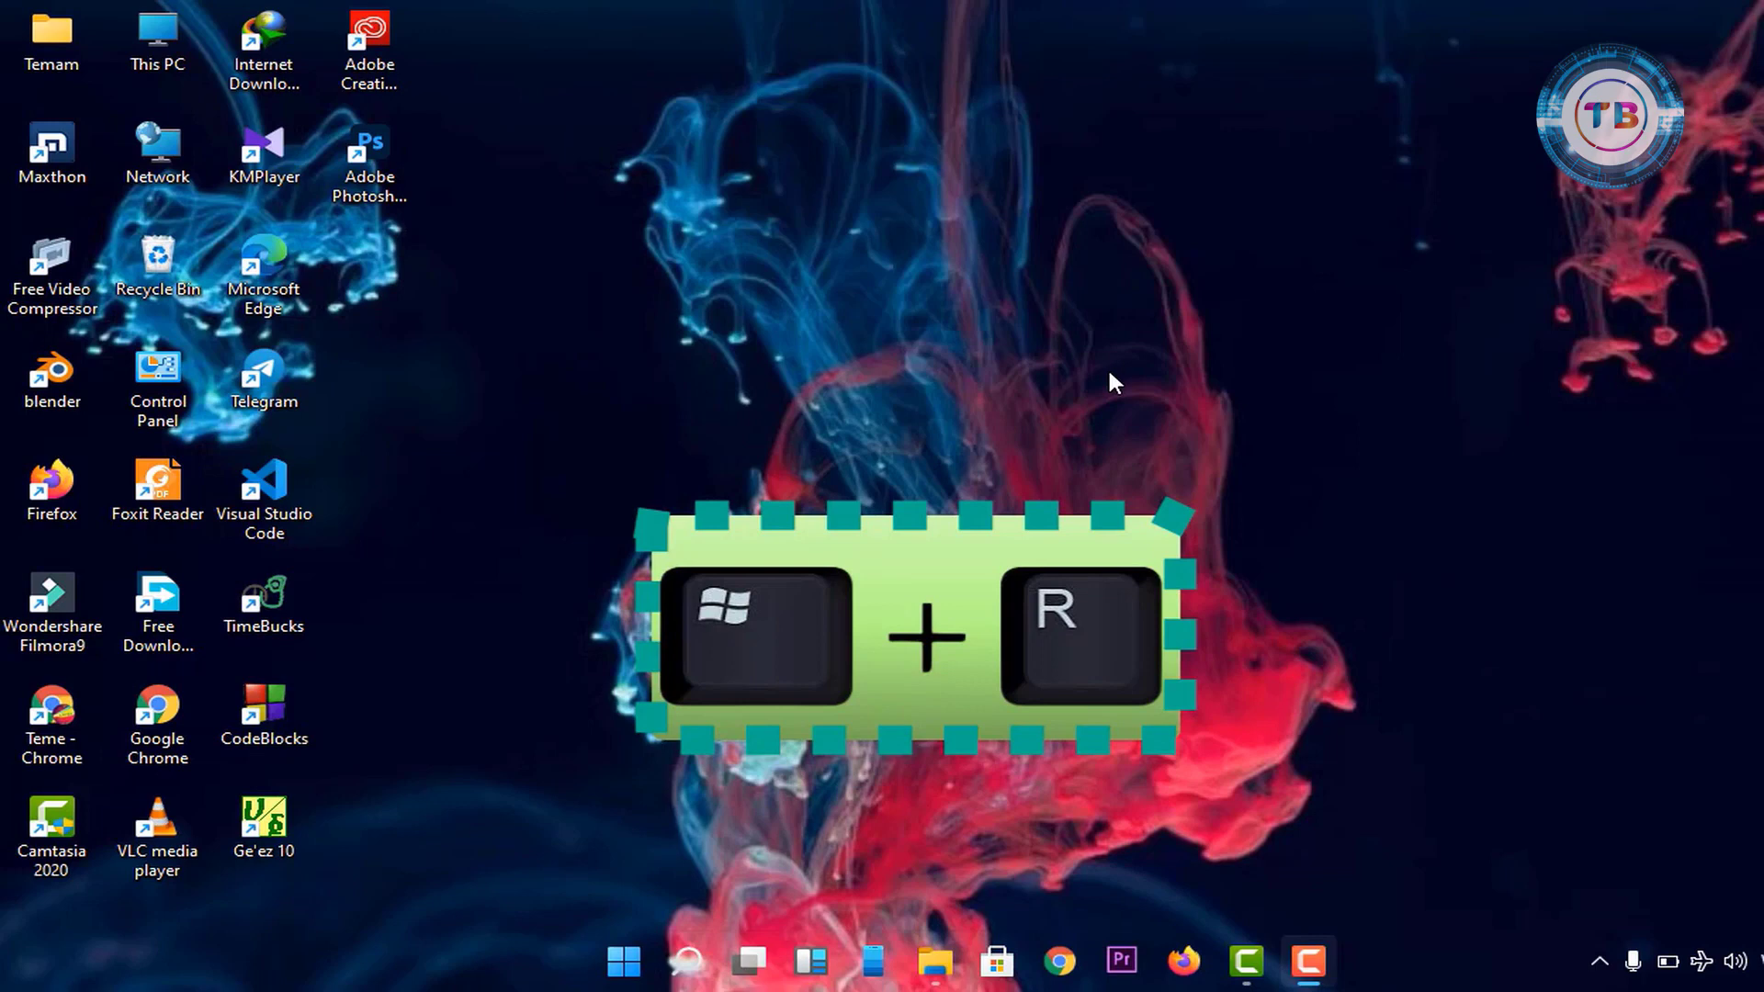
# - Run tpm.msc to open the Trusted Platform Module management console
pyautogui.press('super+r')
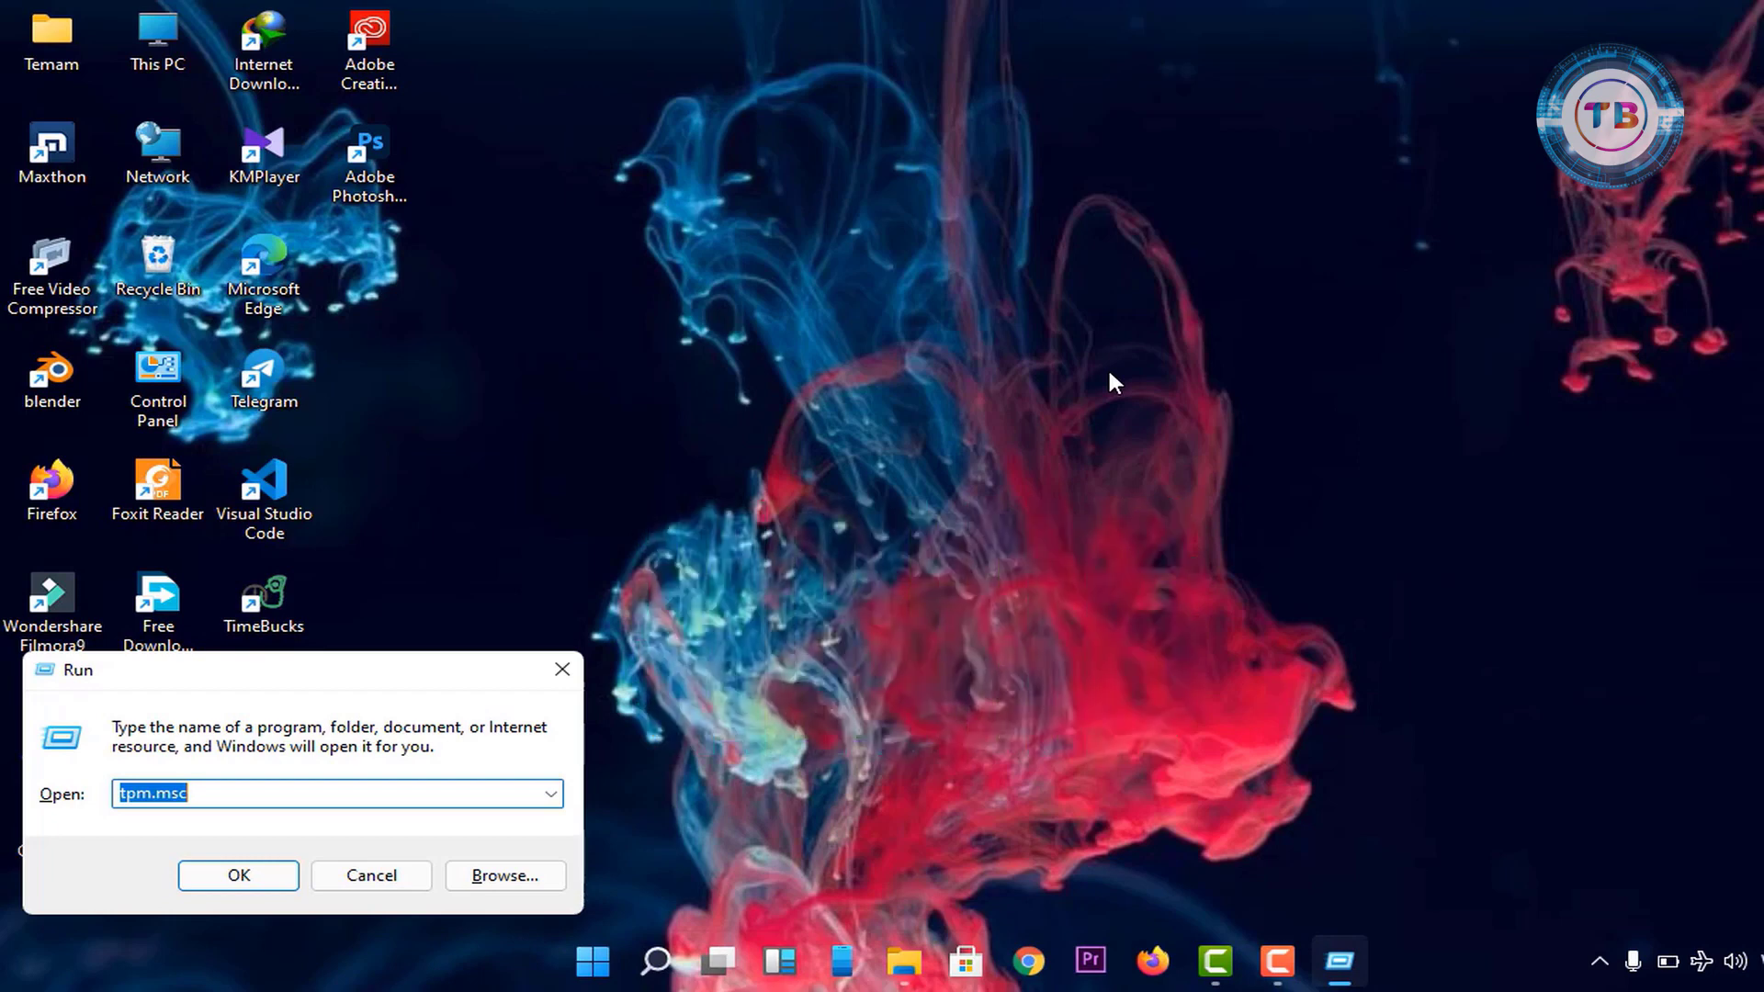
pyautogui.write('tp')
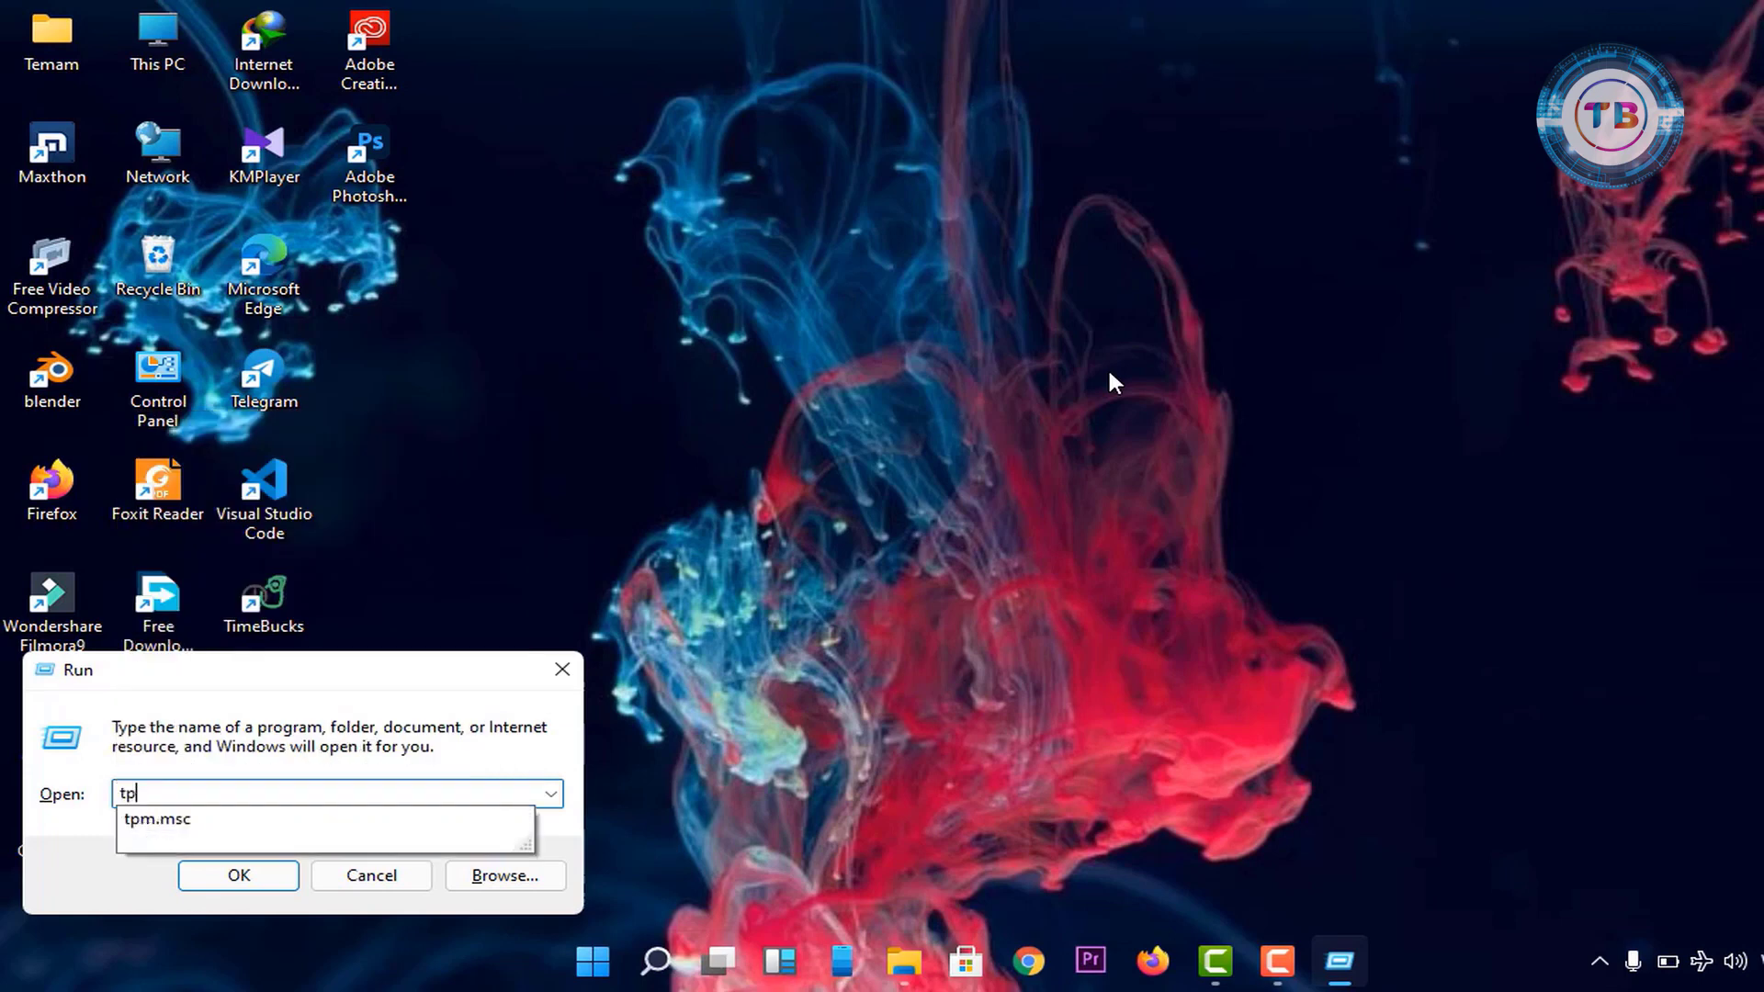
pyautogui.write('m')
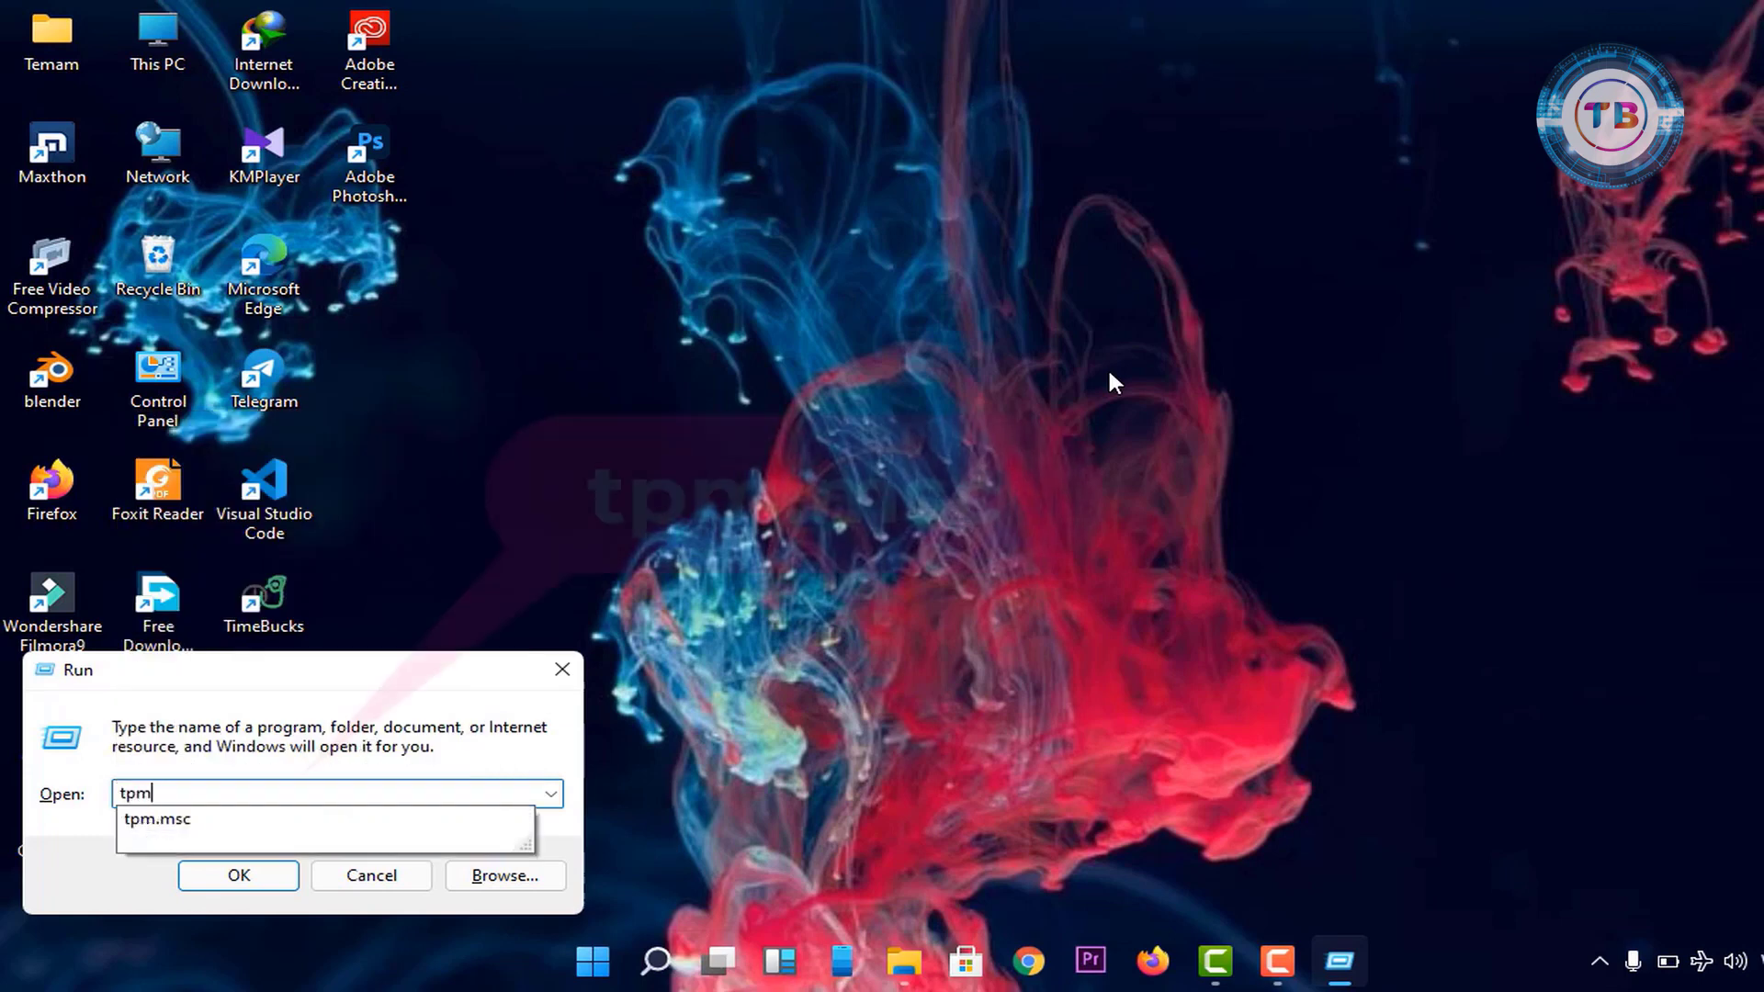
pyautogui.write('.msc')
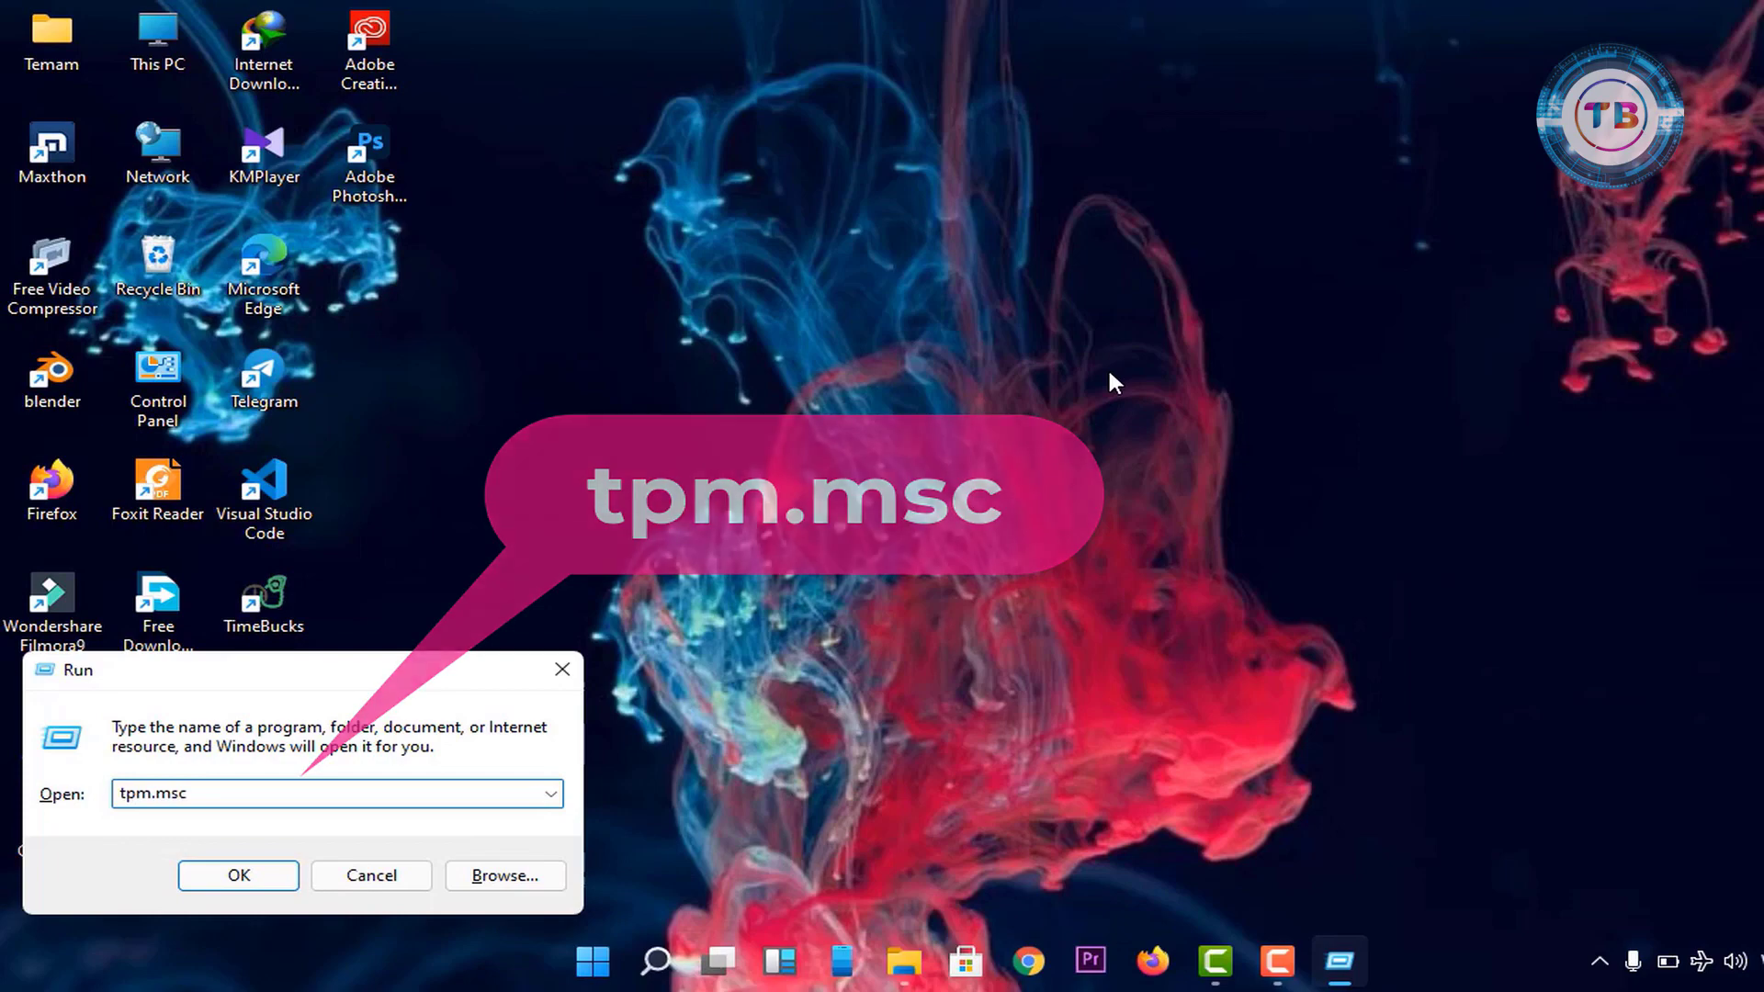
pyautogui.press('Return')
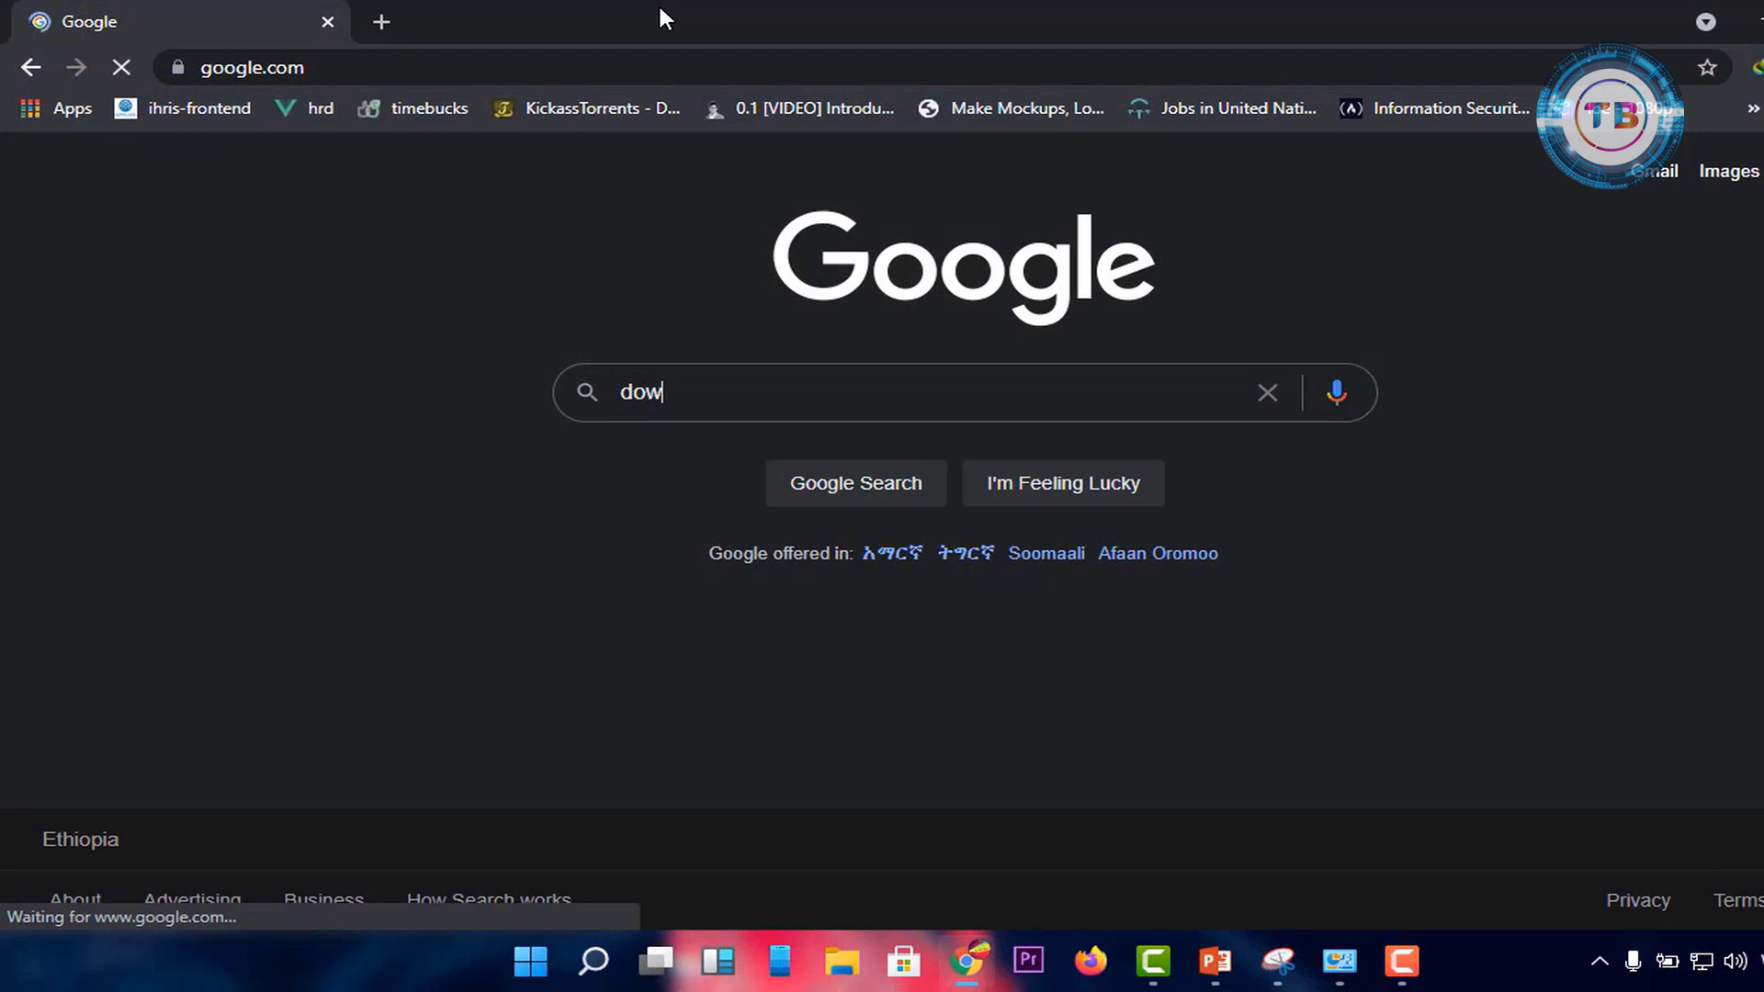
# - Search Google for "download windows 11 iso" and request the Windows 11 disk image (ISO) on Microsoft's Download Windows 11 page
pyautogui.write('nload window 11')
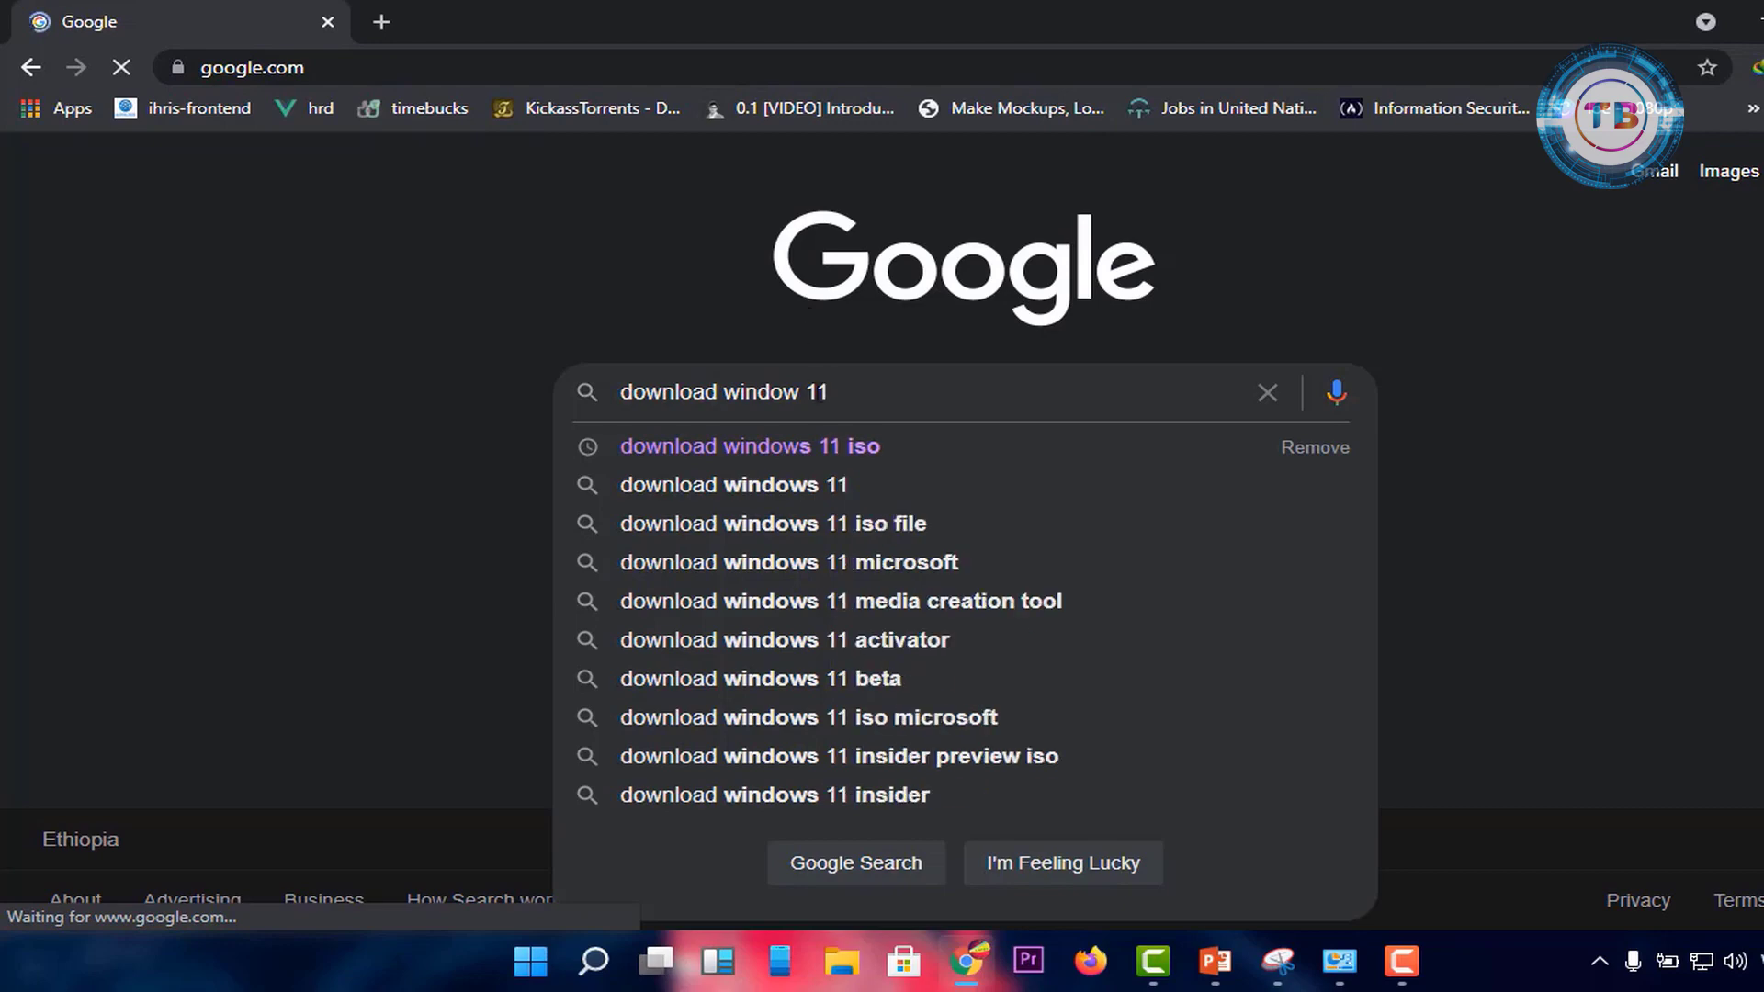
pyautogui.click(821, 447)
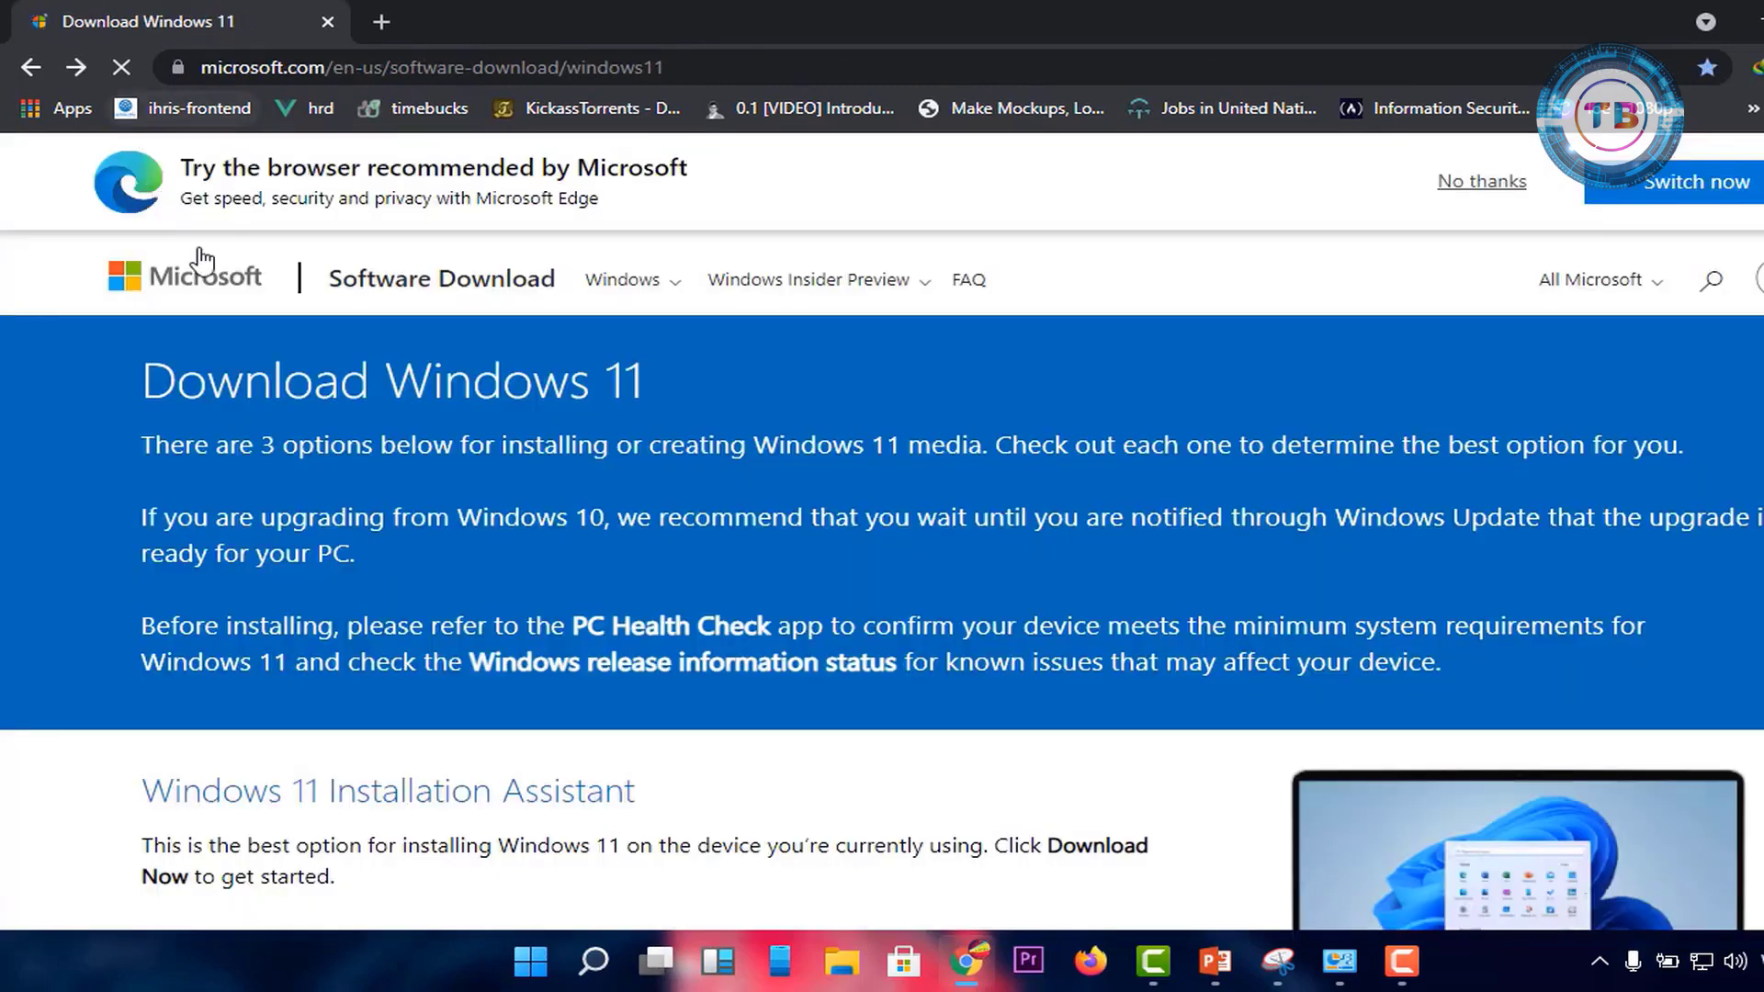
pyautogui.scroll(-7, 731, 290)
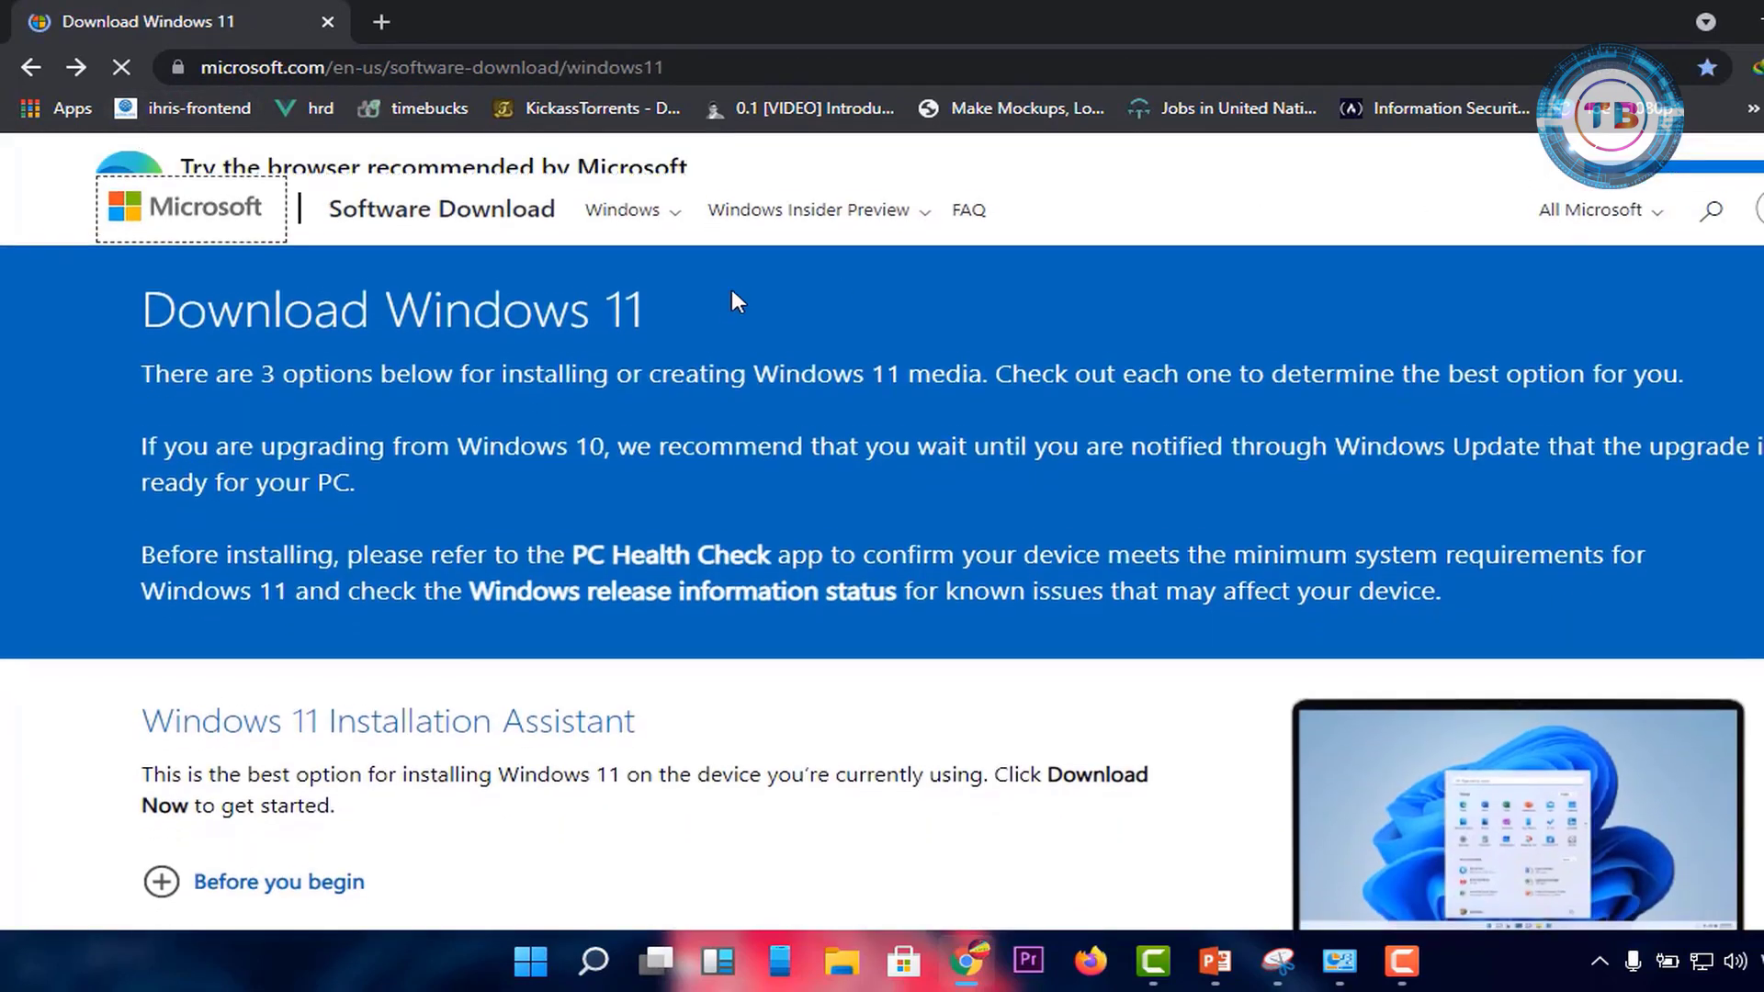
pyautogui.click(312, 470)
pyautogui.click(307, 475)
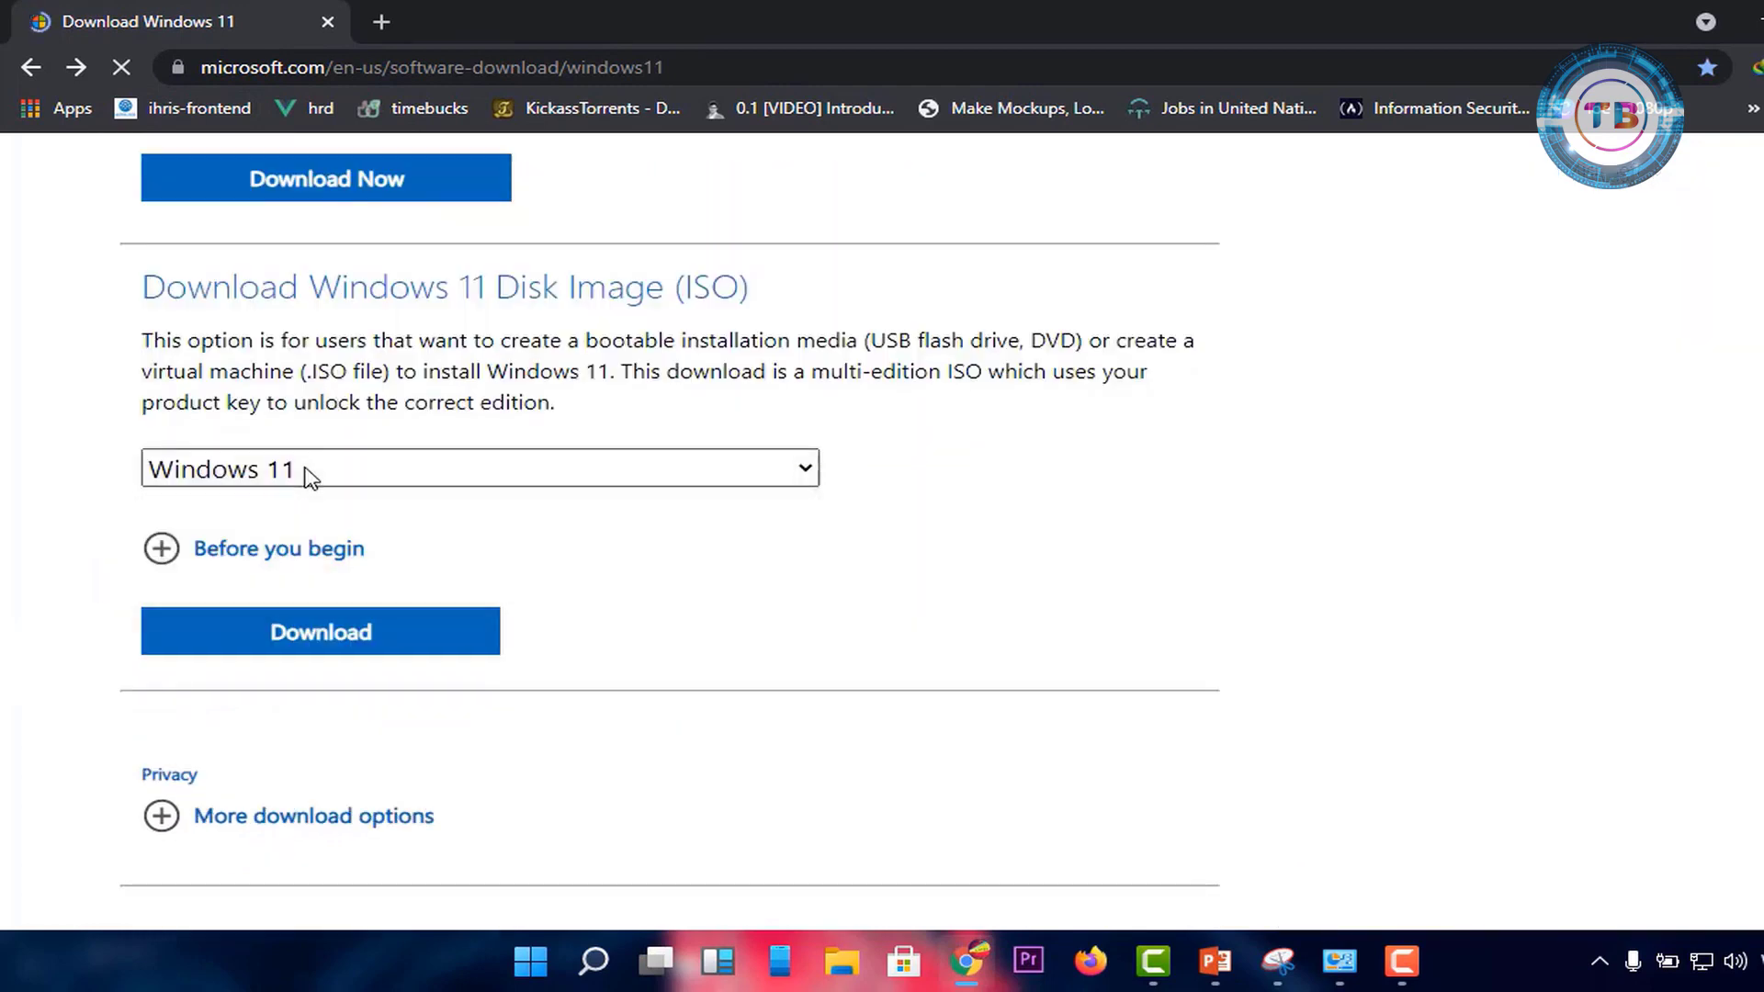
pyautogui.scroll(-3, 367, 532)
pyautogui.click(434, 496)
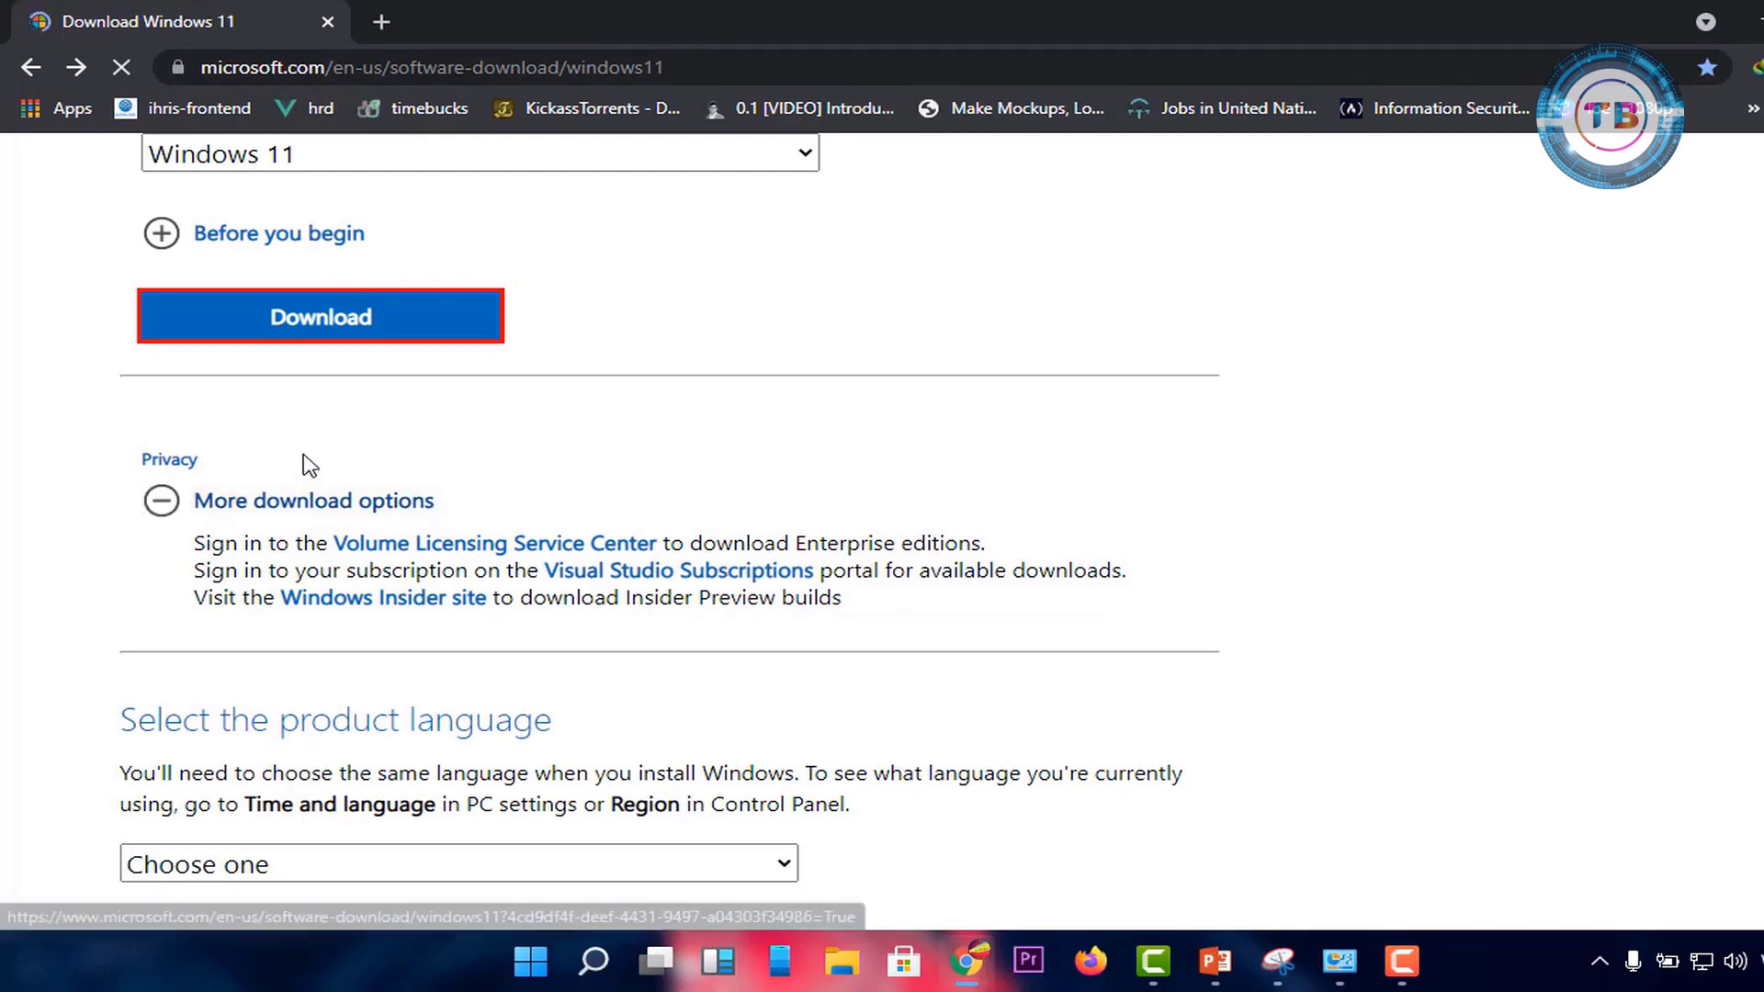
# - Choose English as the product language for the Windows 11 image and confirm it
pyautogui.scroll(-3, 309, 464)
pyautogui.click(279, 606)
pyautogui.scroll(-1, 285, 514)
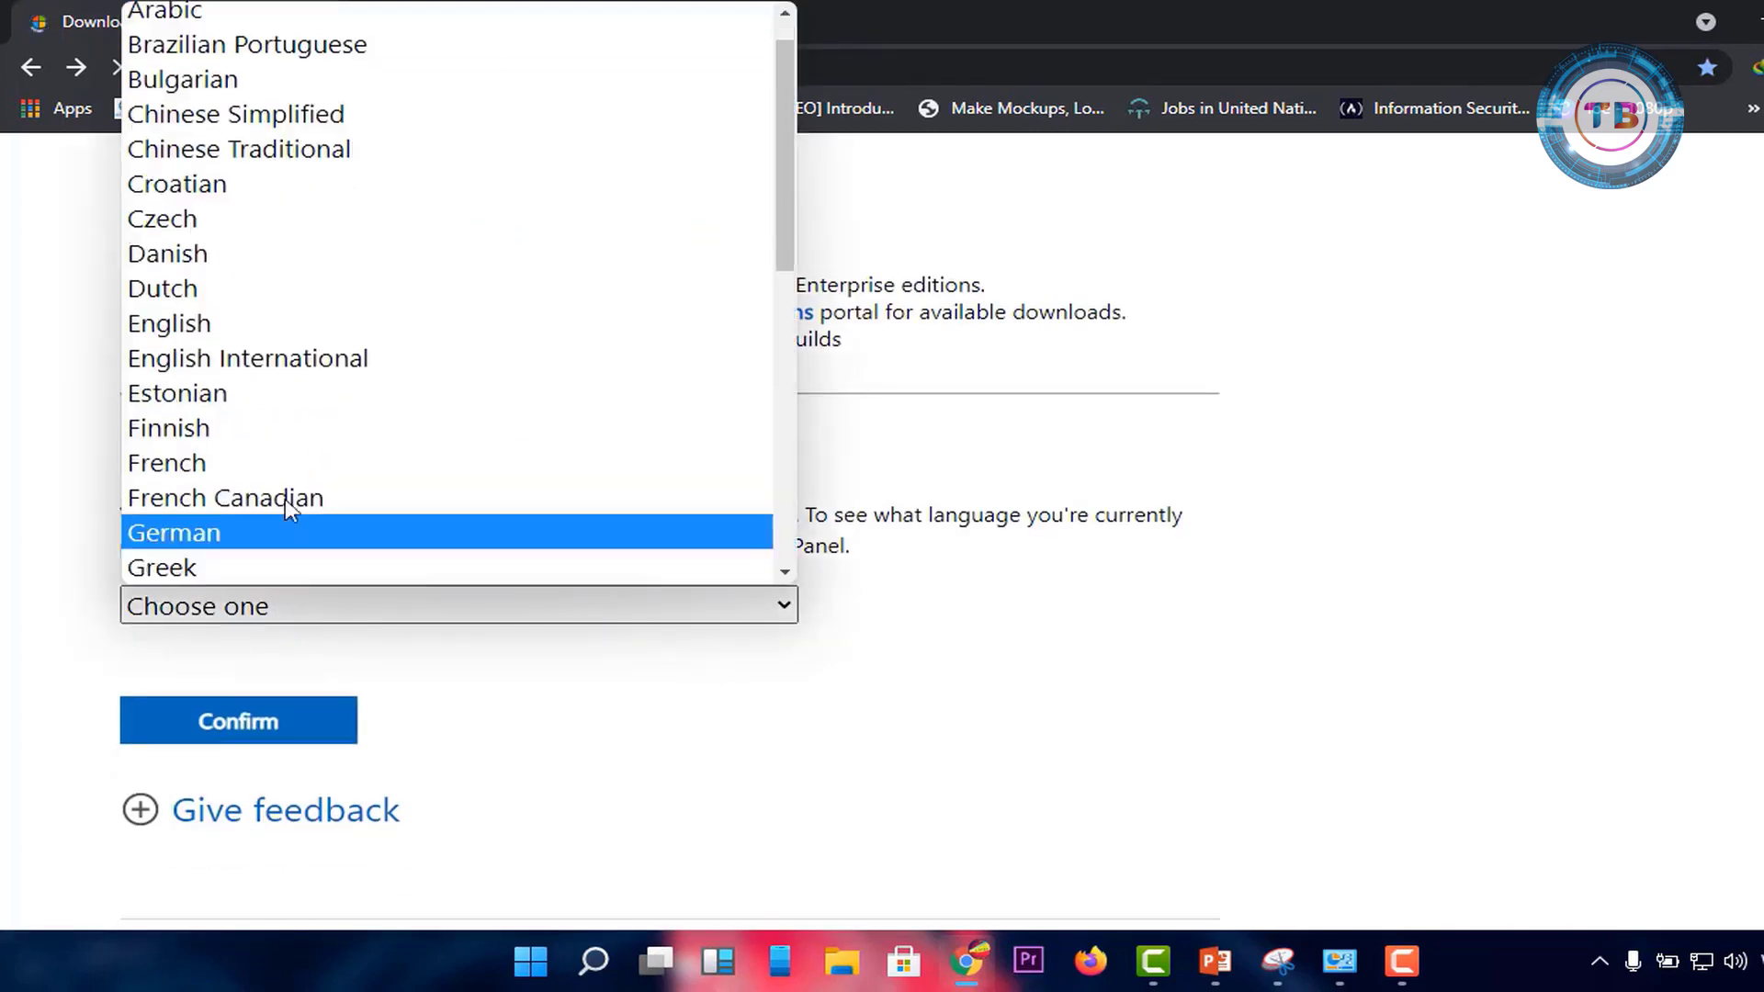
pyautogui.click(201, 324)
pyautogui.scroll(-3, 367, 561)
pyautogui.click(229, 478)
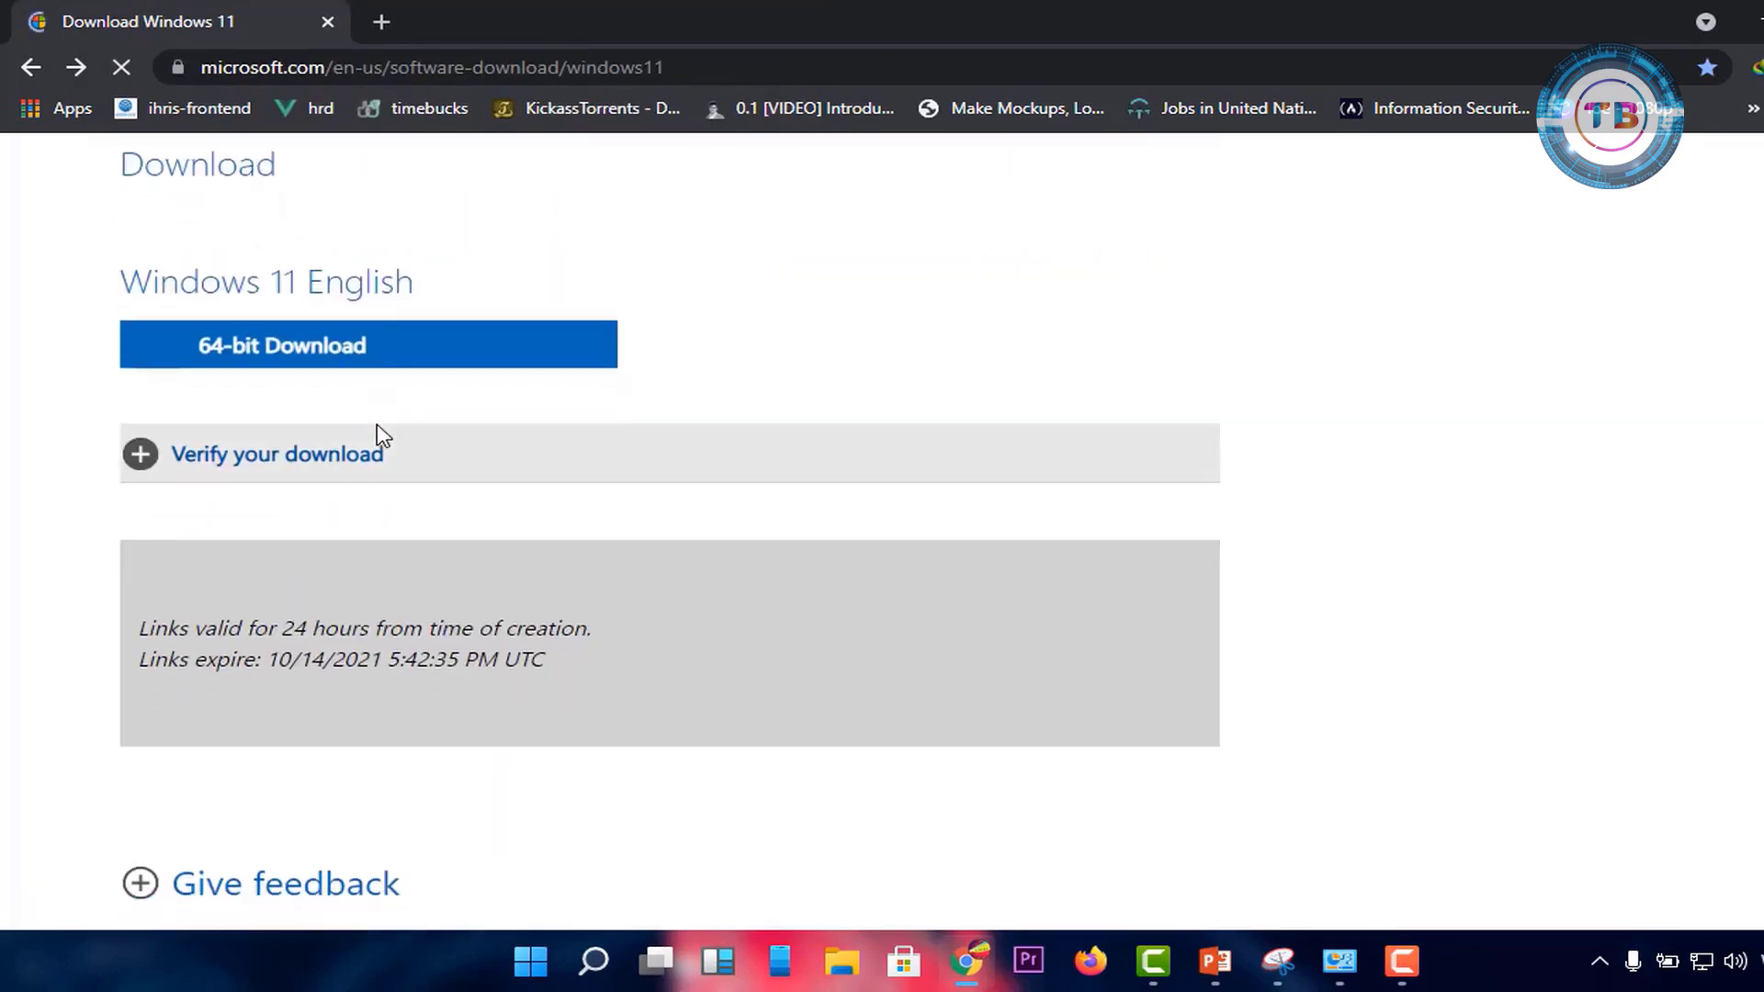
# - Start the 64-bit download of Windows 11 English, saving it as Win11_English_x64.iso in Downloads
pyautogui.click(307, 364)
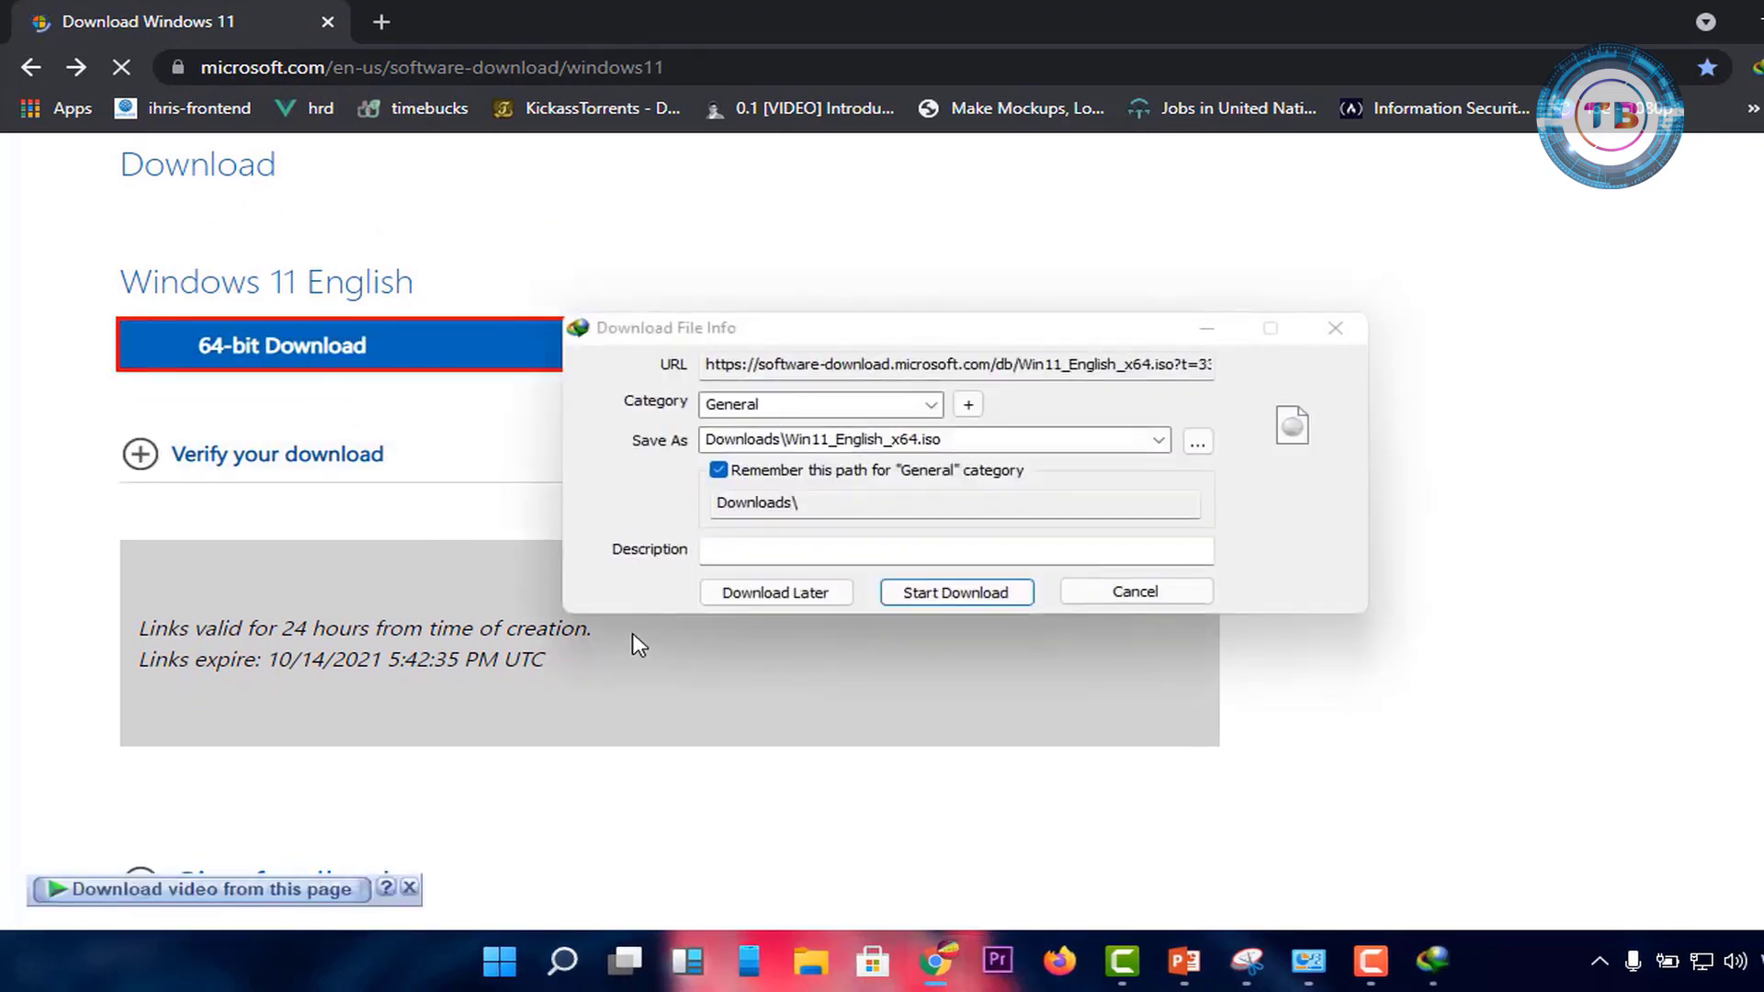
pyautogui.click(940, 595)
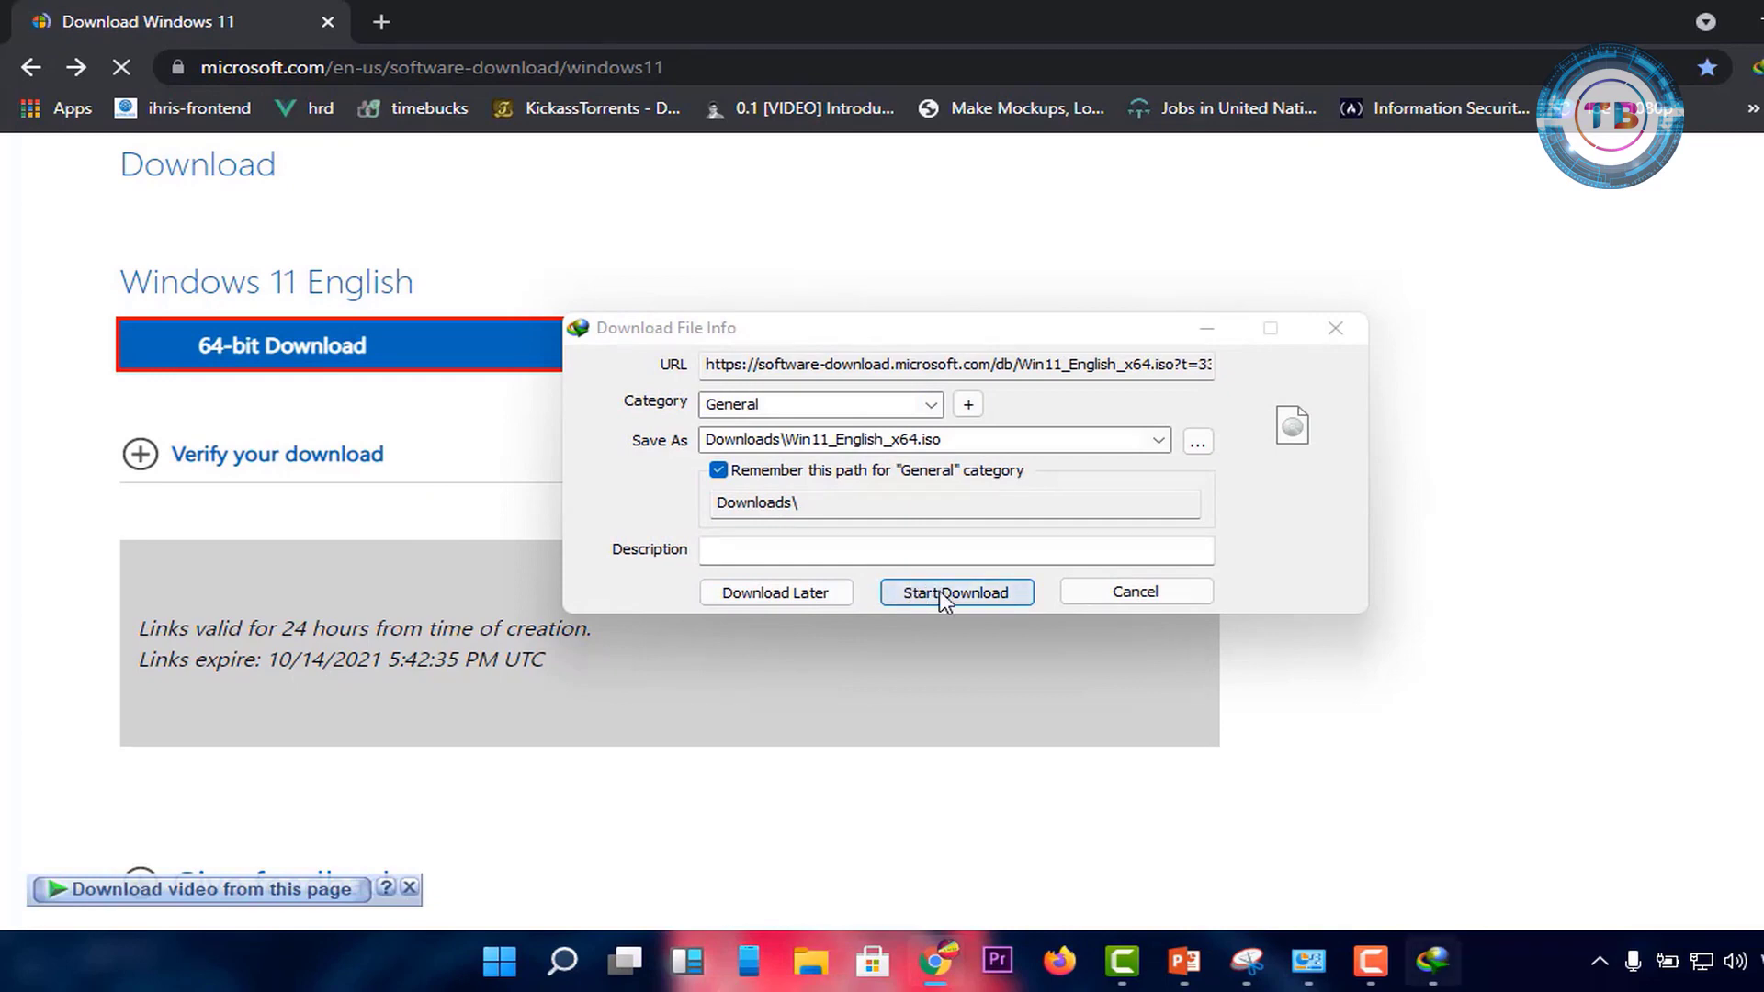
pyautogui.click(944, 597)
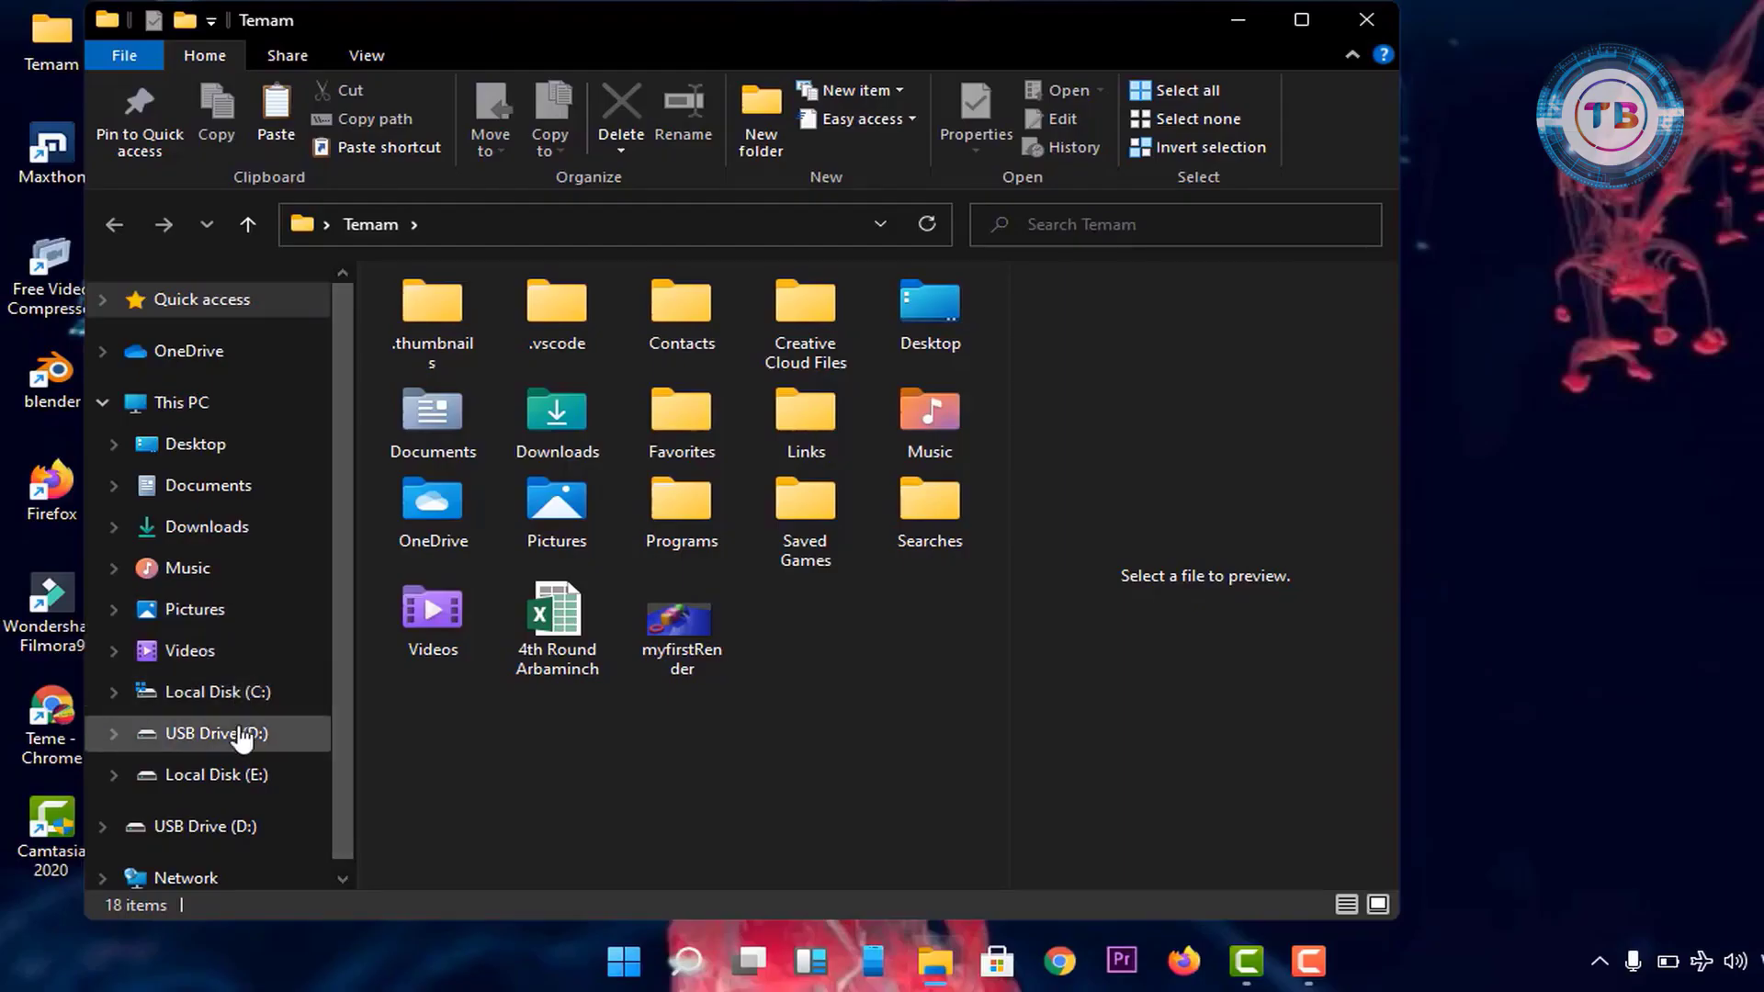
# - Switch to File Explorer and open the Win 11 folder inside OS on Local Disk (E:), with the window maximized
pyautogui.click(225, 774)
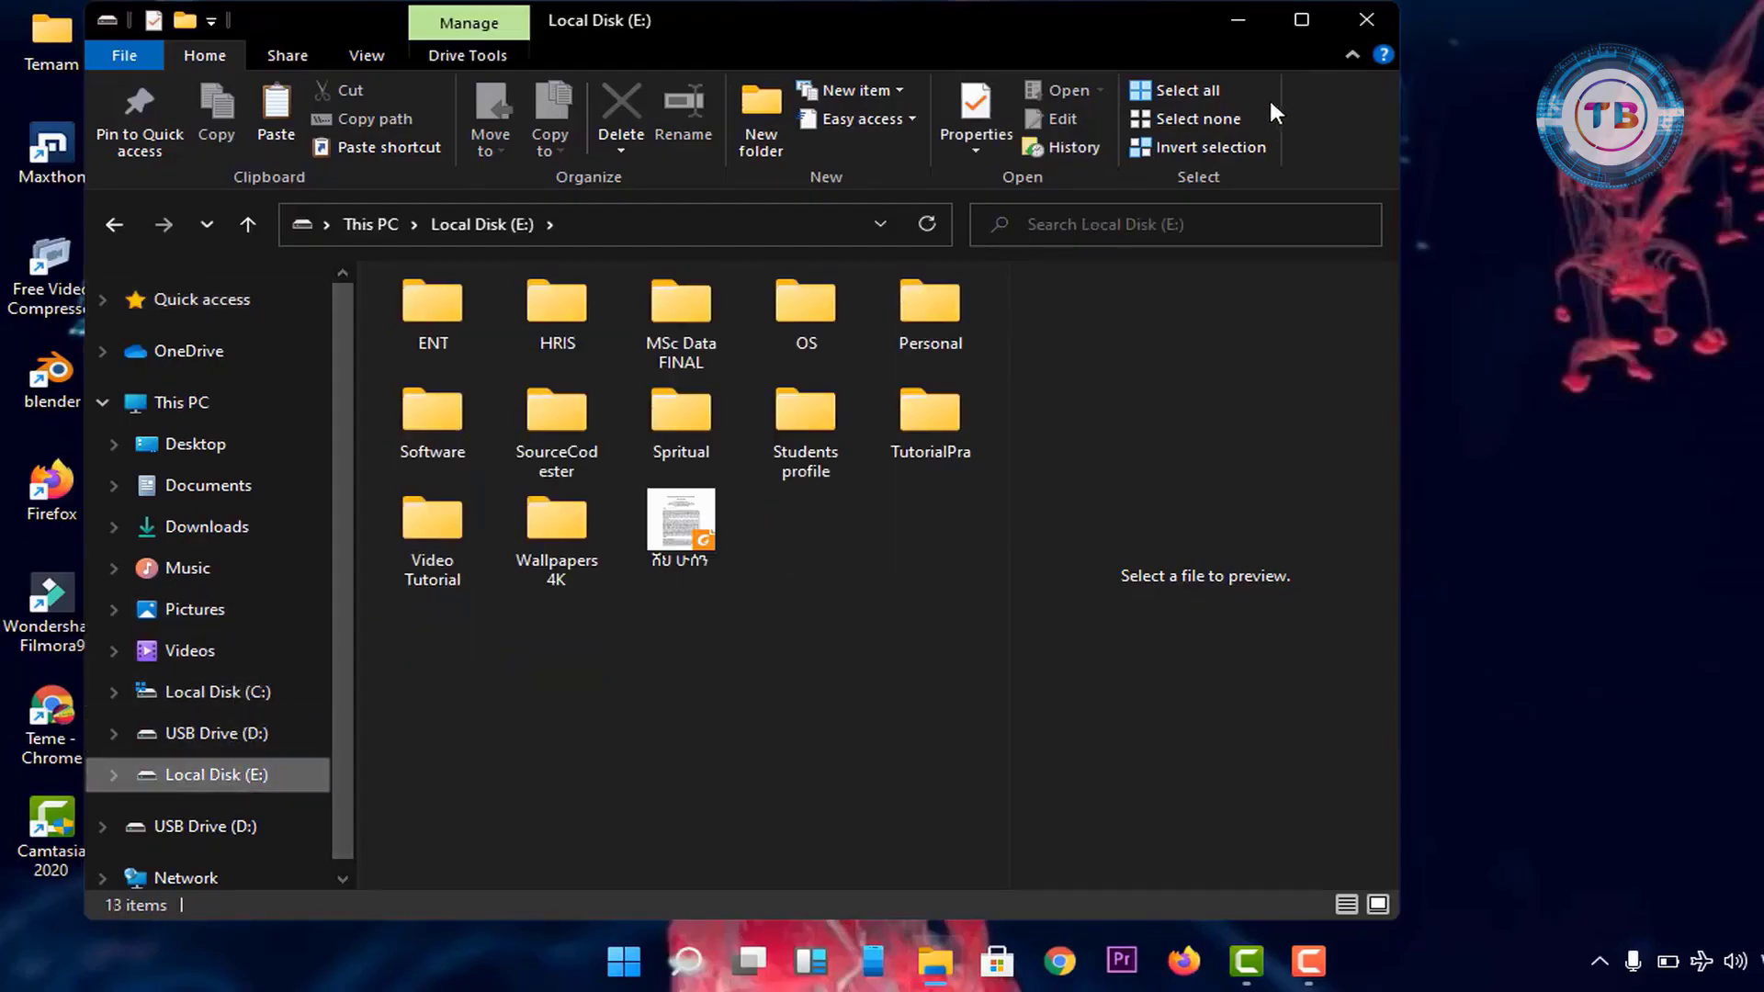
pyautogui.click(1301, 19)
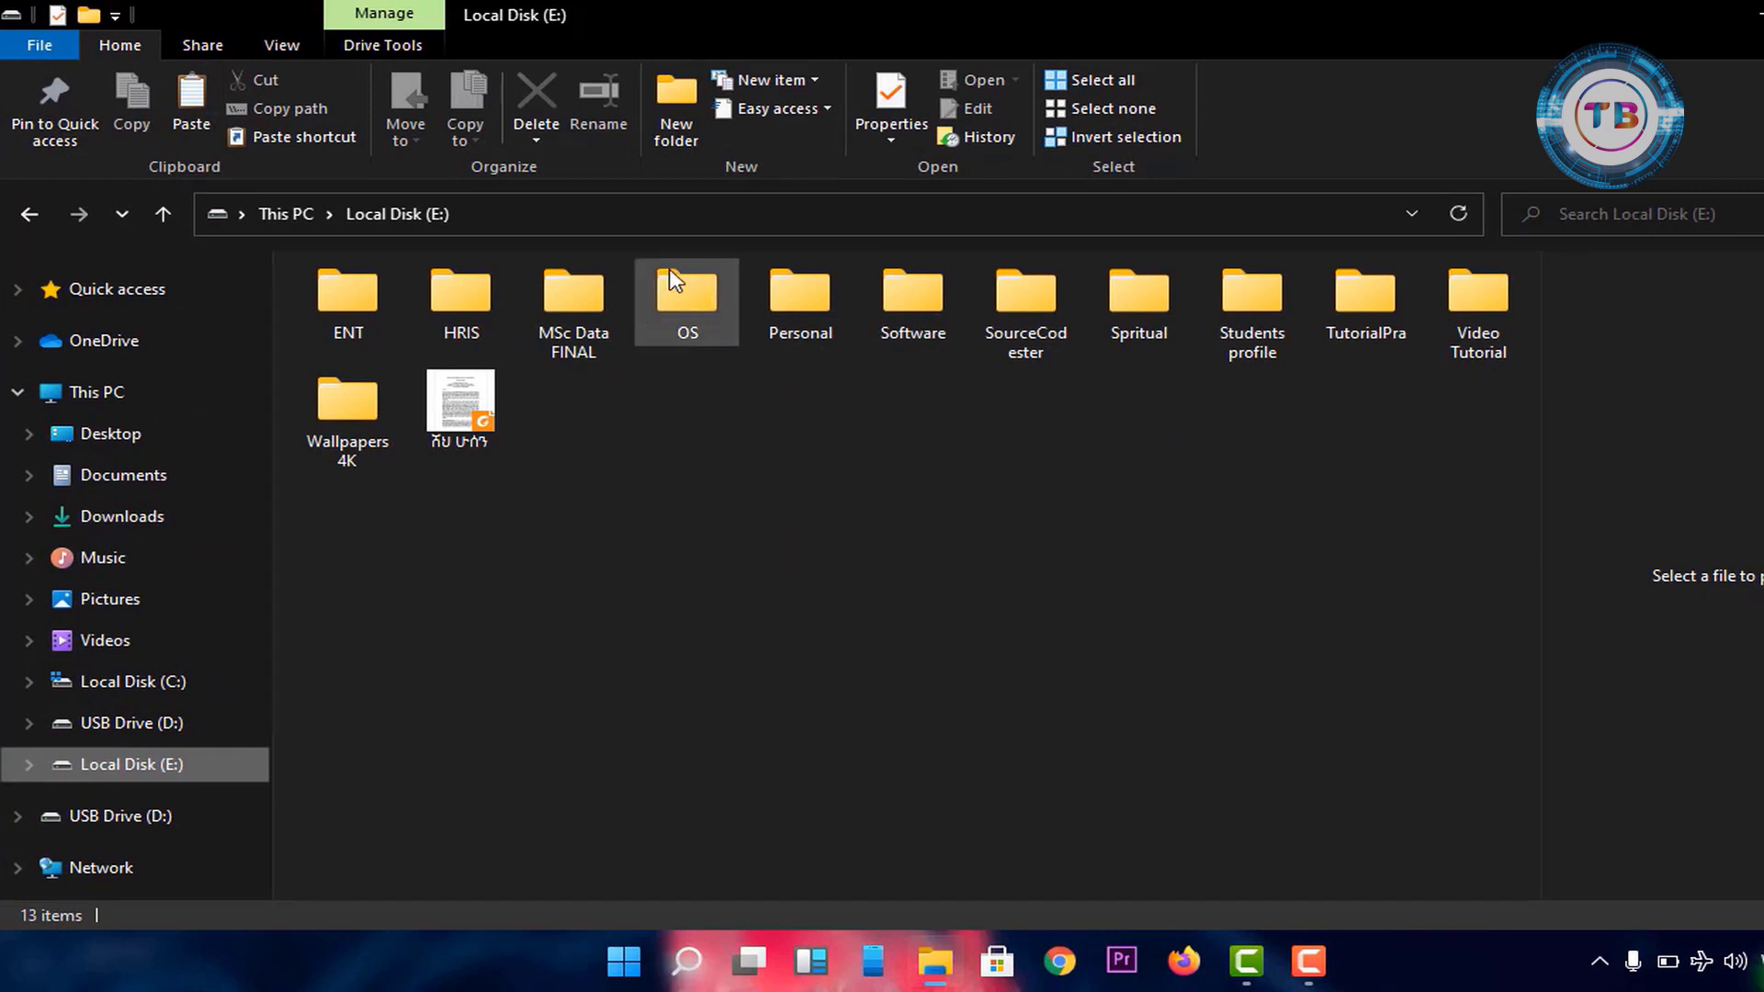
pyautogui.doubleClick(680, 294)
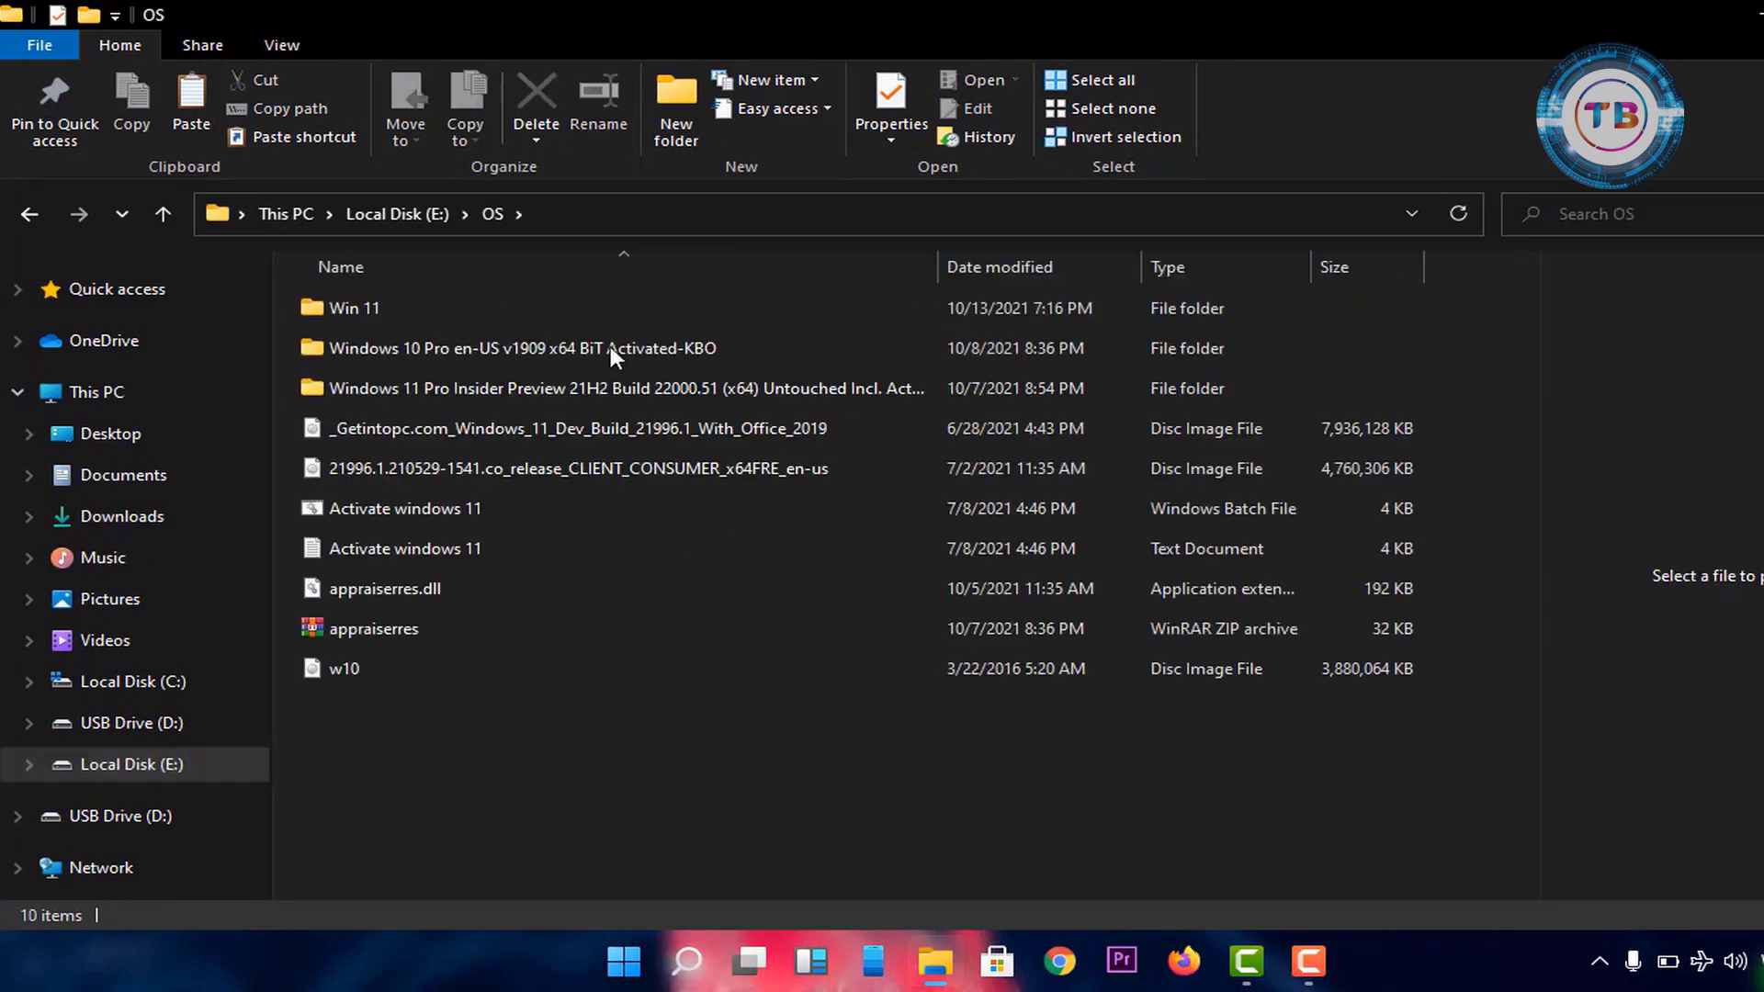
pyautogui.doubleClick(327, 310)
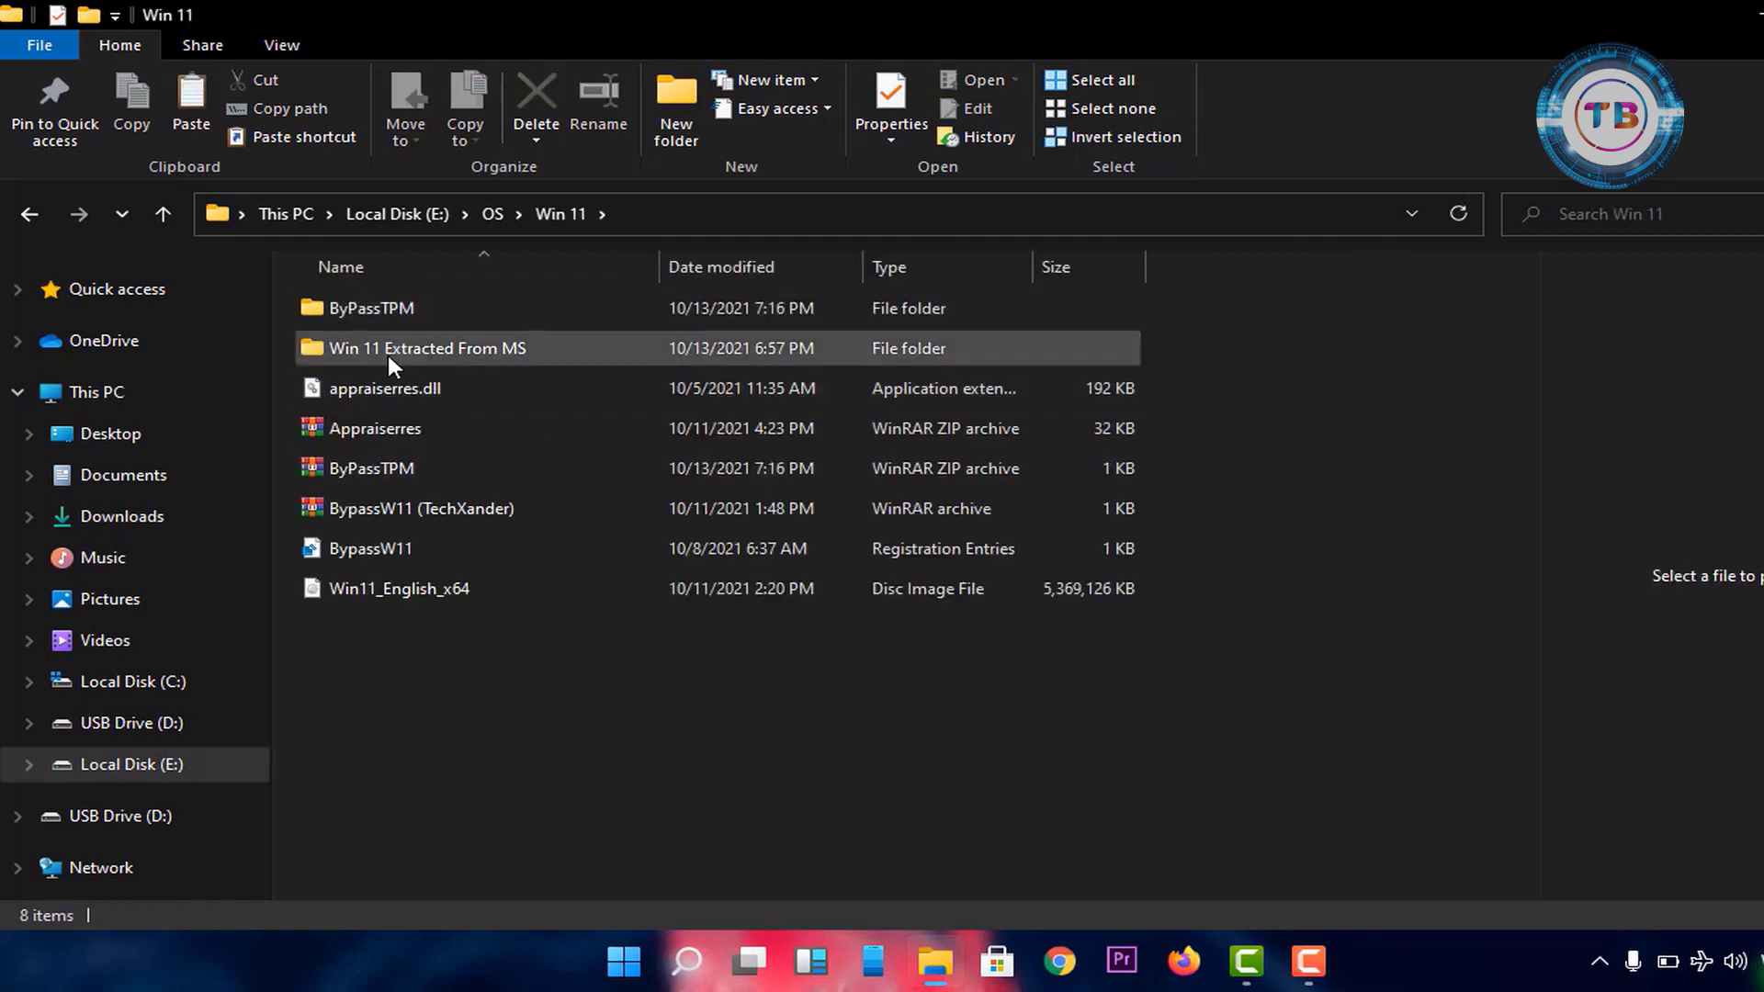
# - Examine the contents of the Win 11 Extracted From MS folder and return to the Win 11 folder
pyautogui.doubleClick(388, 351)
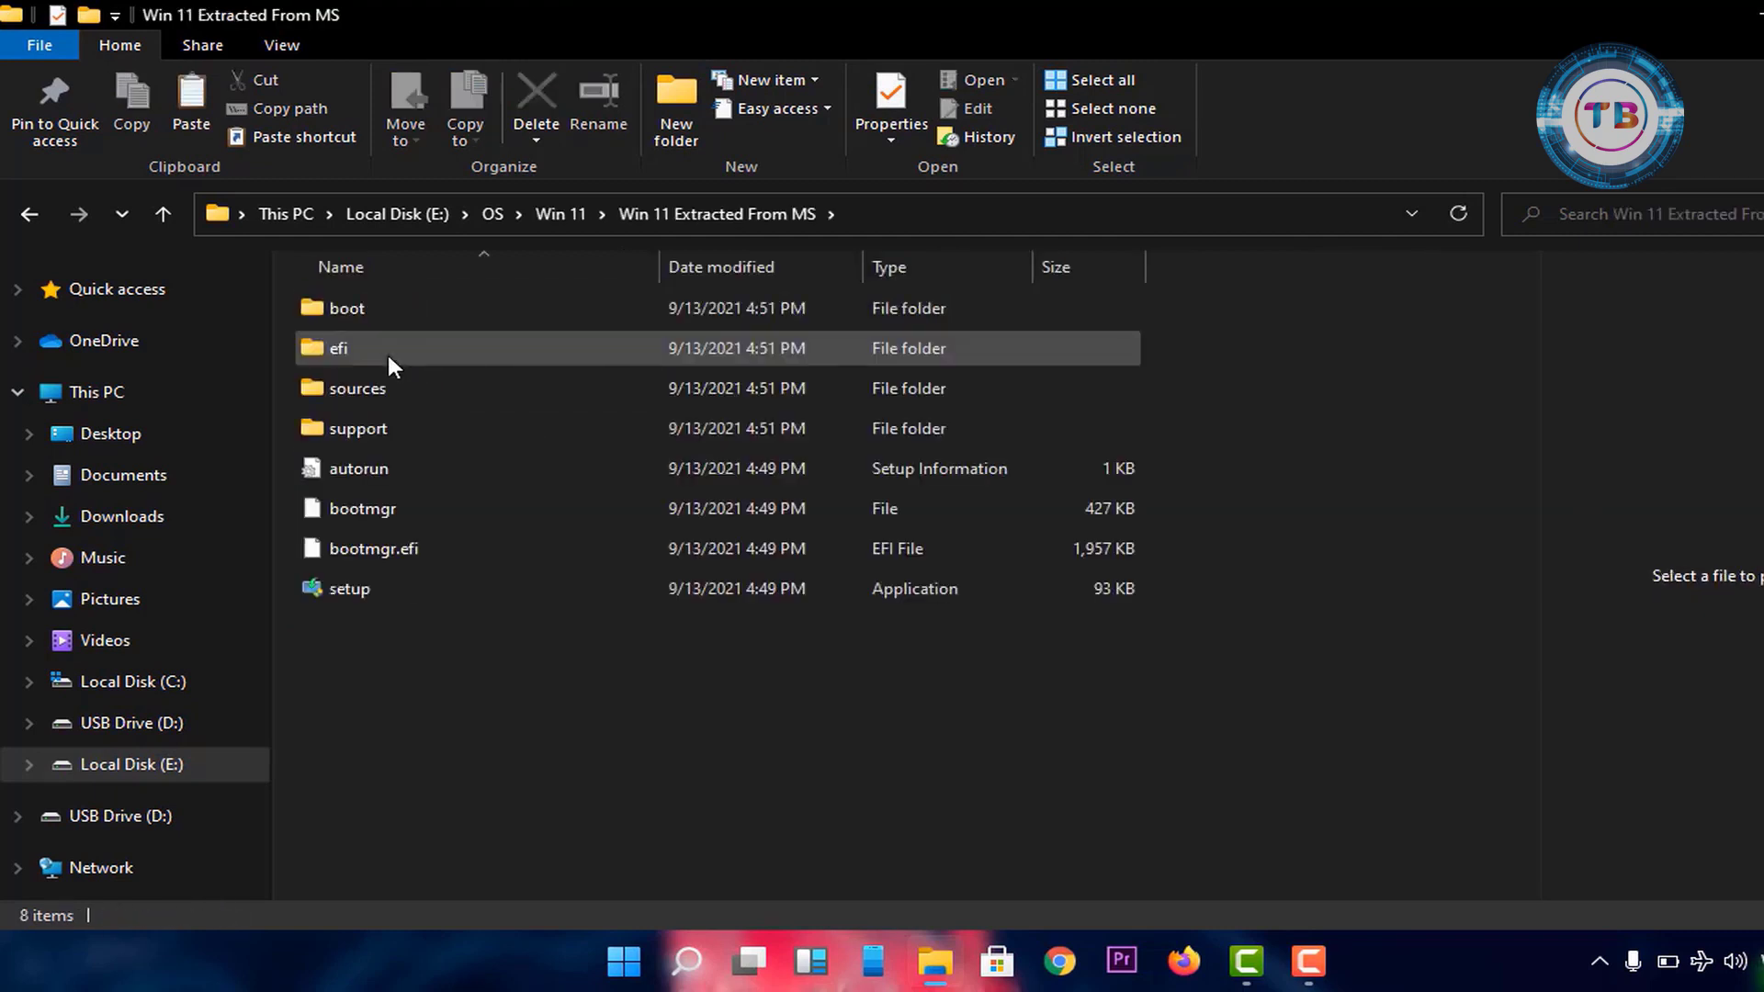
pyautogui.moveTo(388, 351)
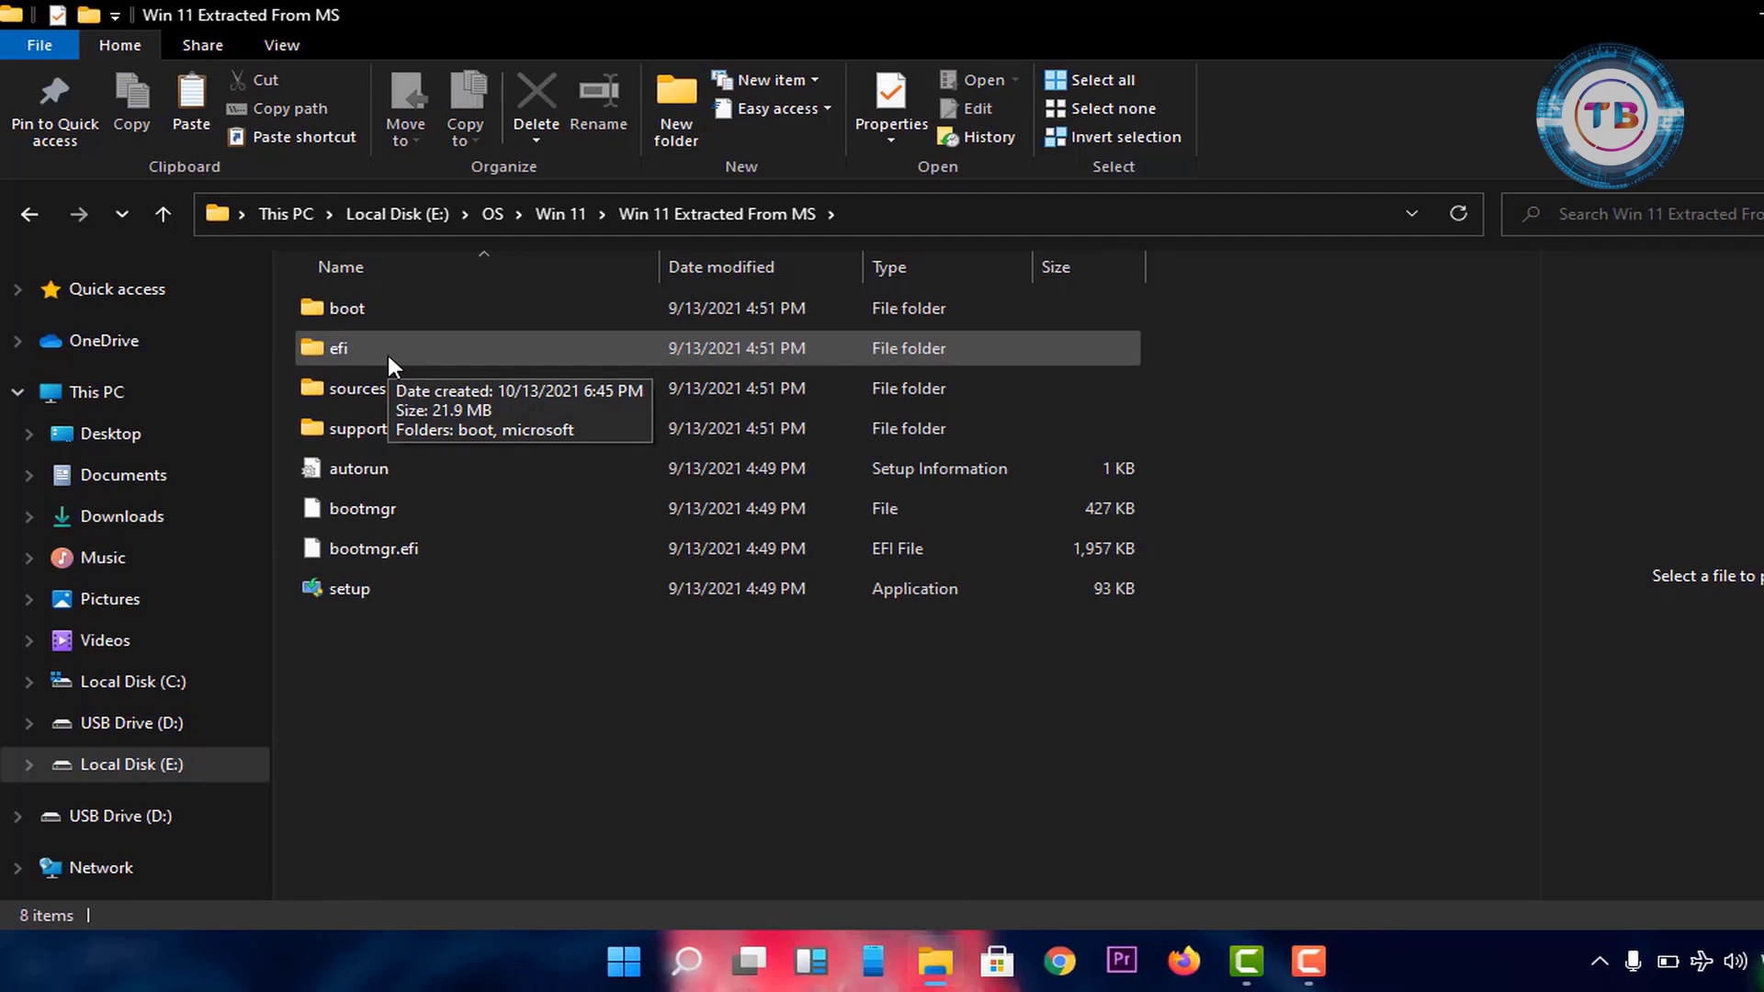
pyautogui.press('BackSpace')
pyautogui.click(393, 590)
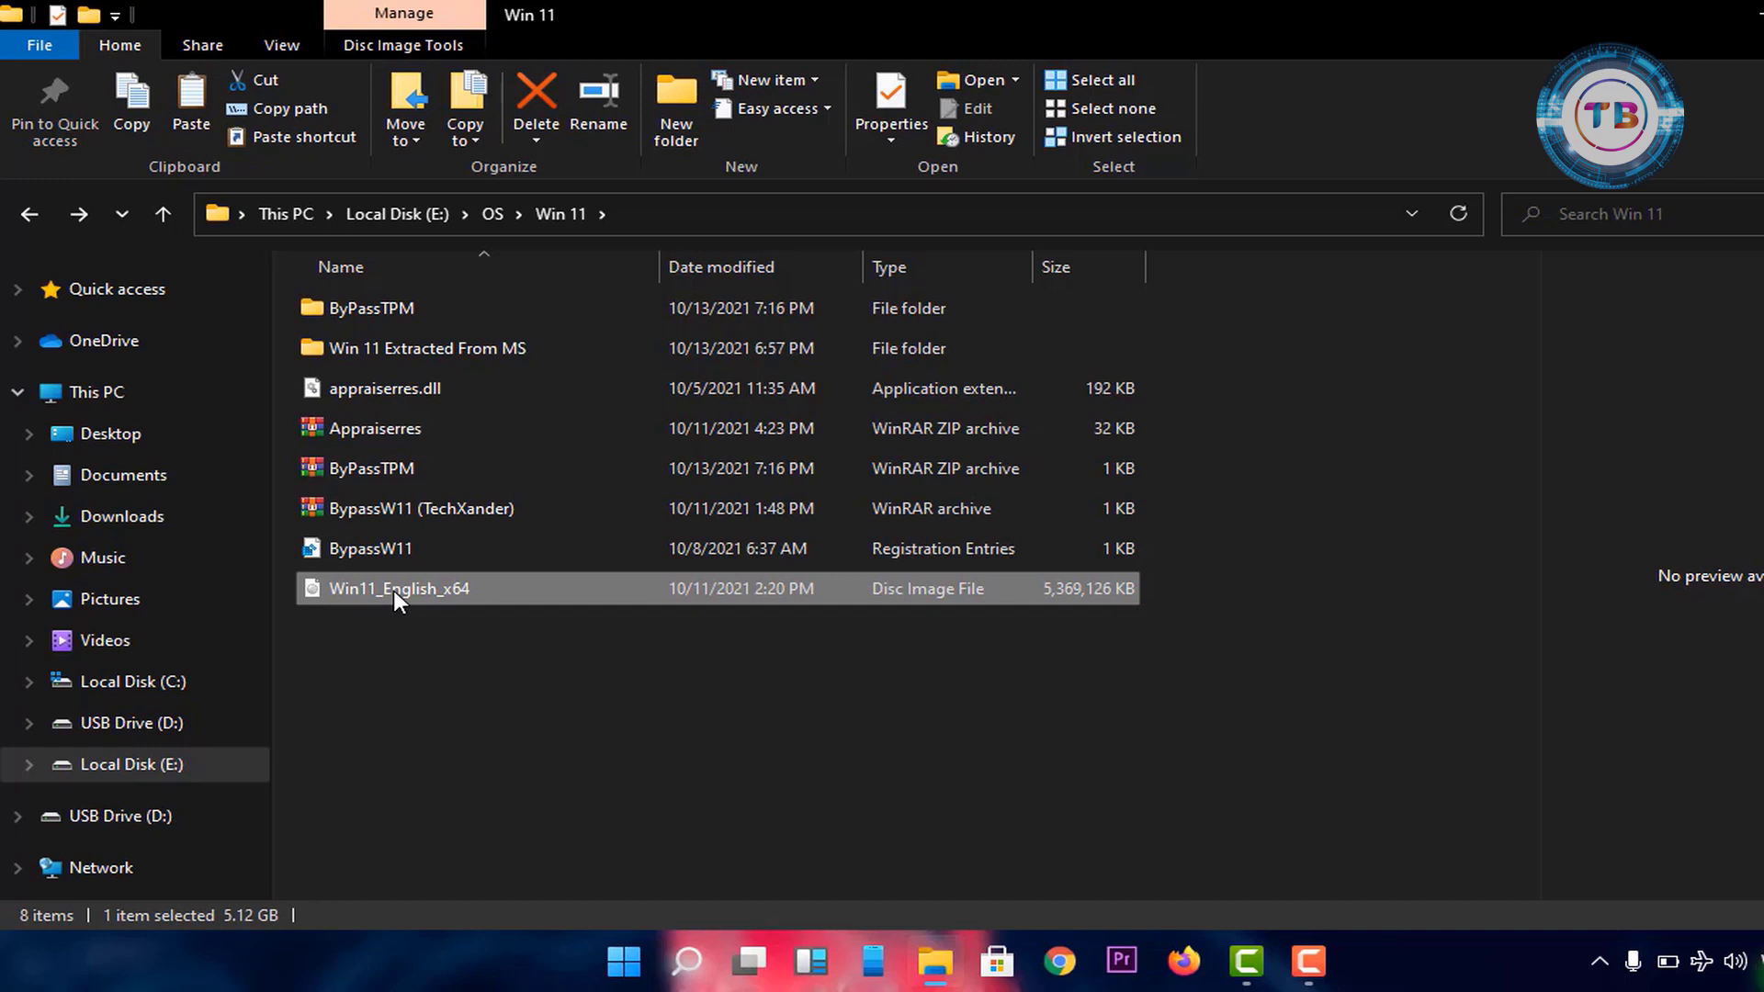
pyautogui.rightClick(463, 595)
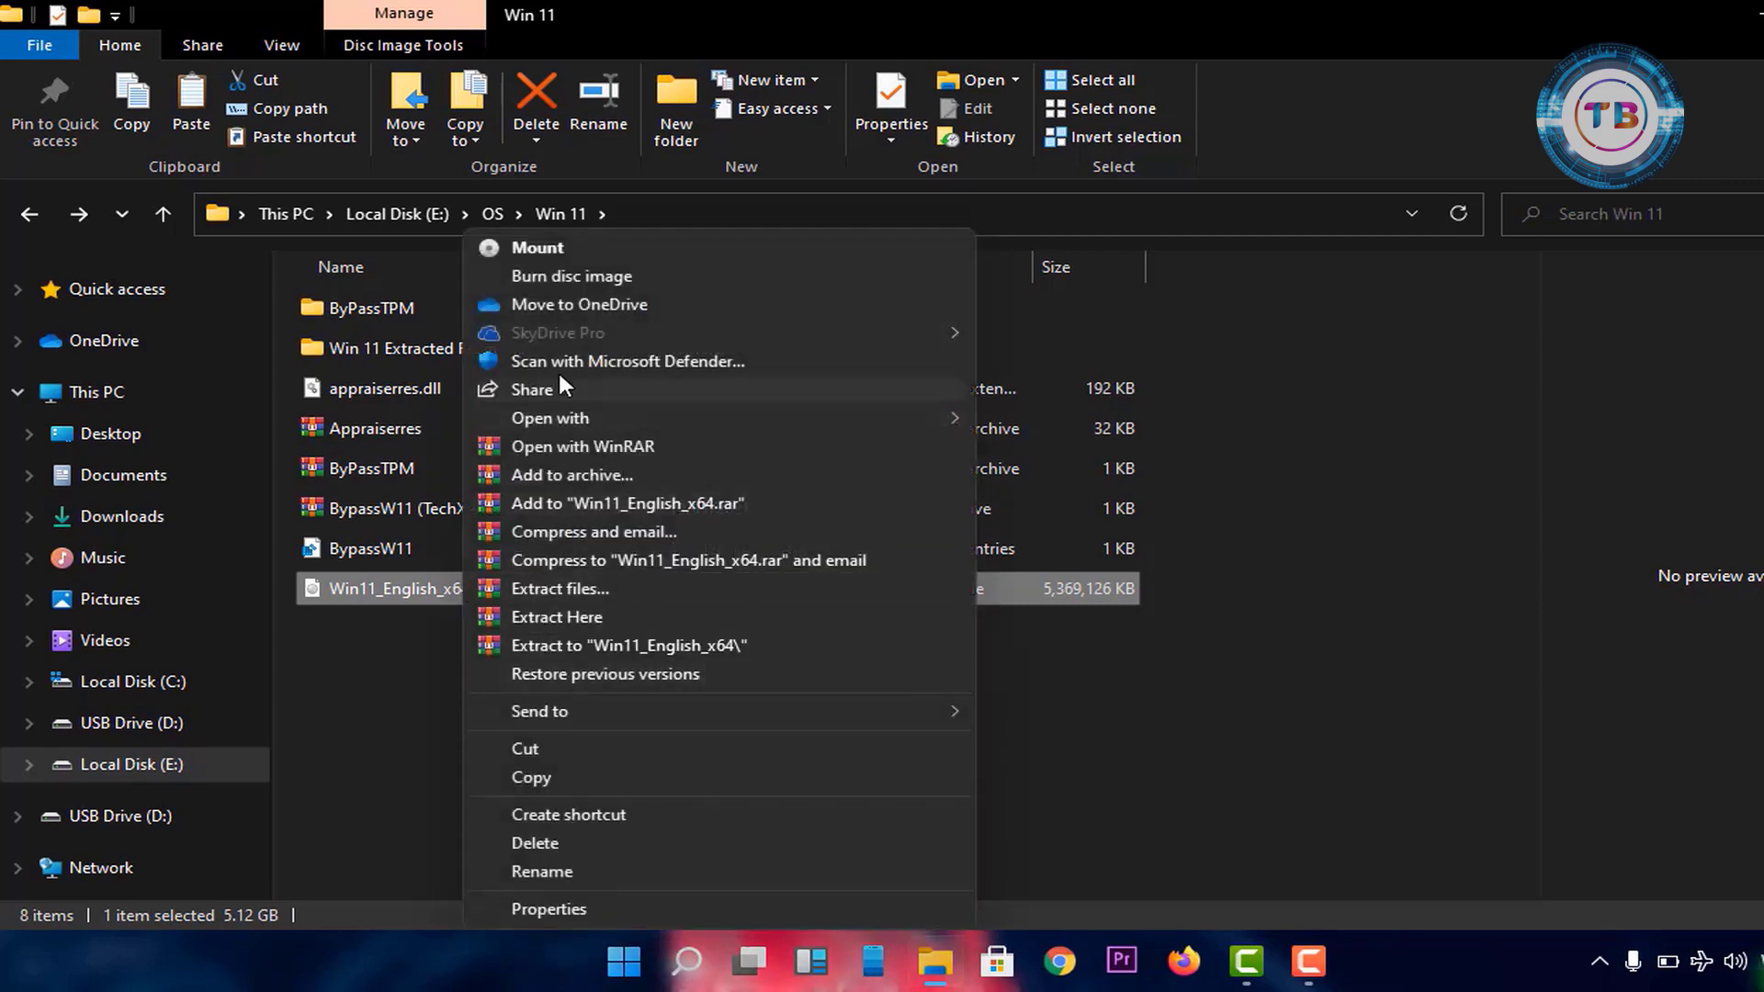
pyautogui.click(350, 637)
# - Create a new folder named win11 inside the Win 11 folder
pyautogui.rightClick(350, 636)
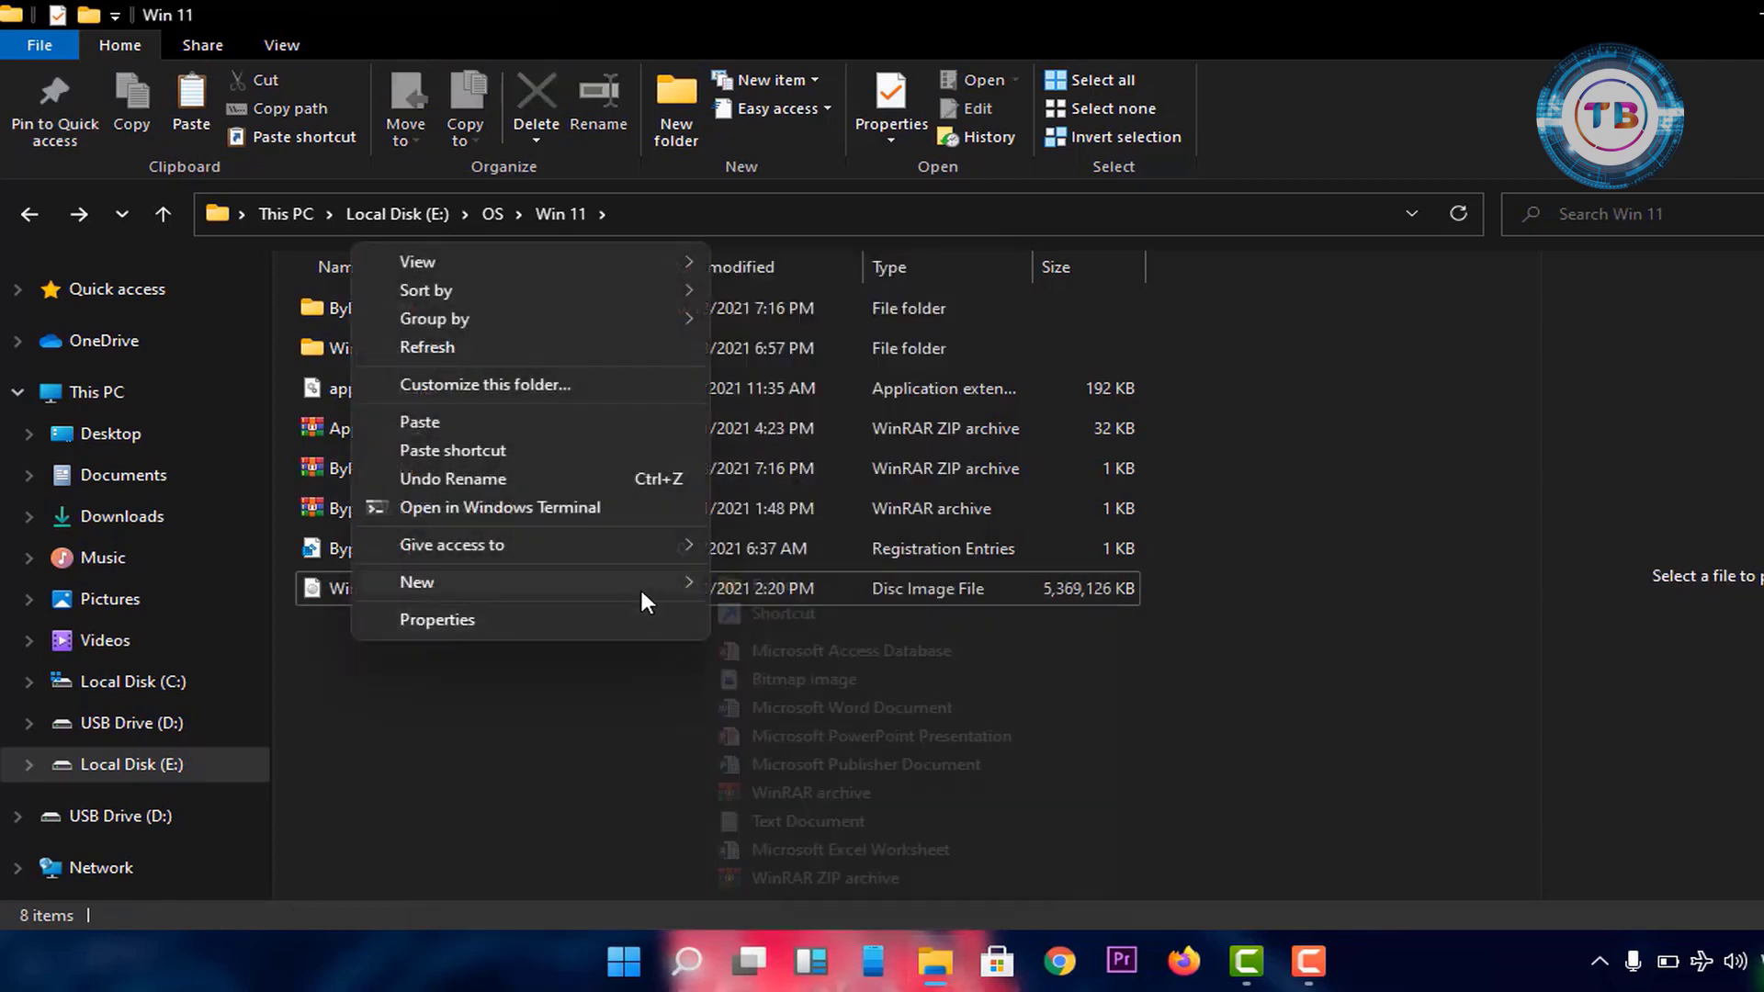
pyautogui.moveTo(639, 584)
pyautogui.click(746, 577)
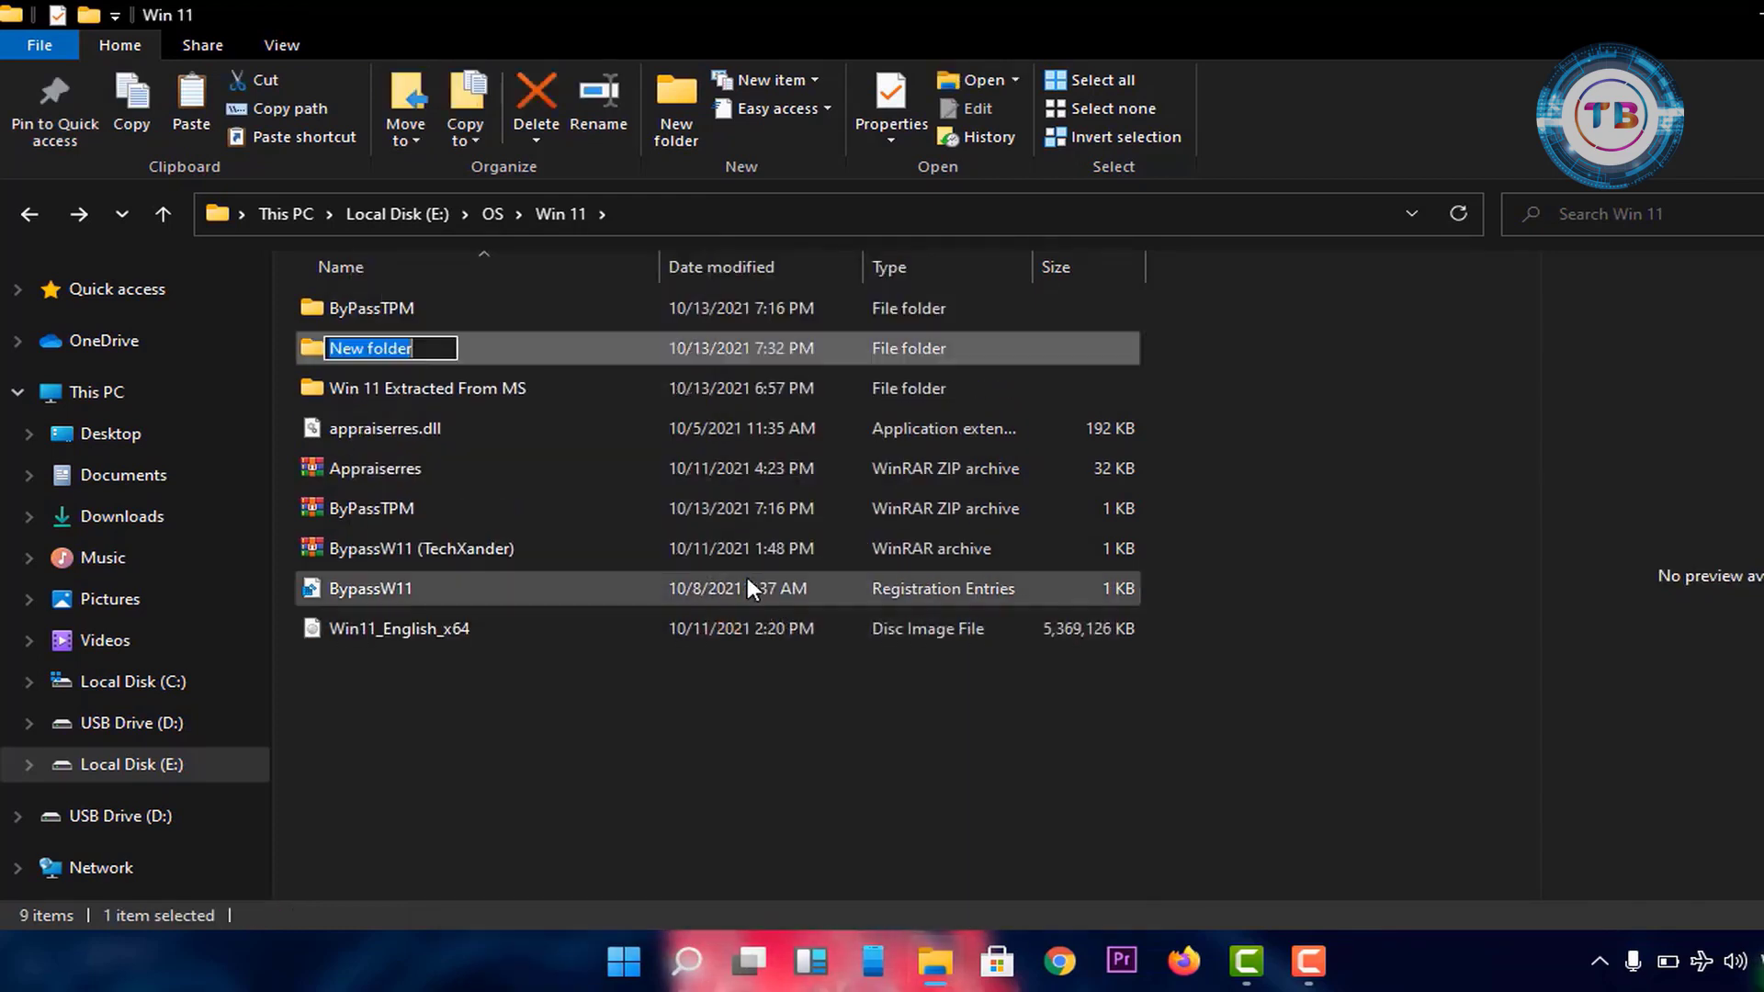
pyautogui.write('wi')
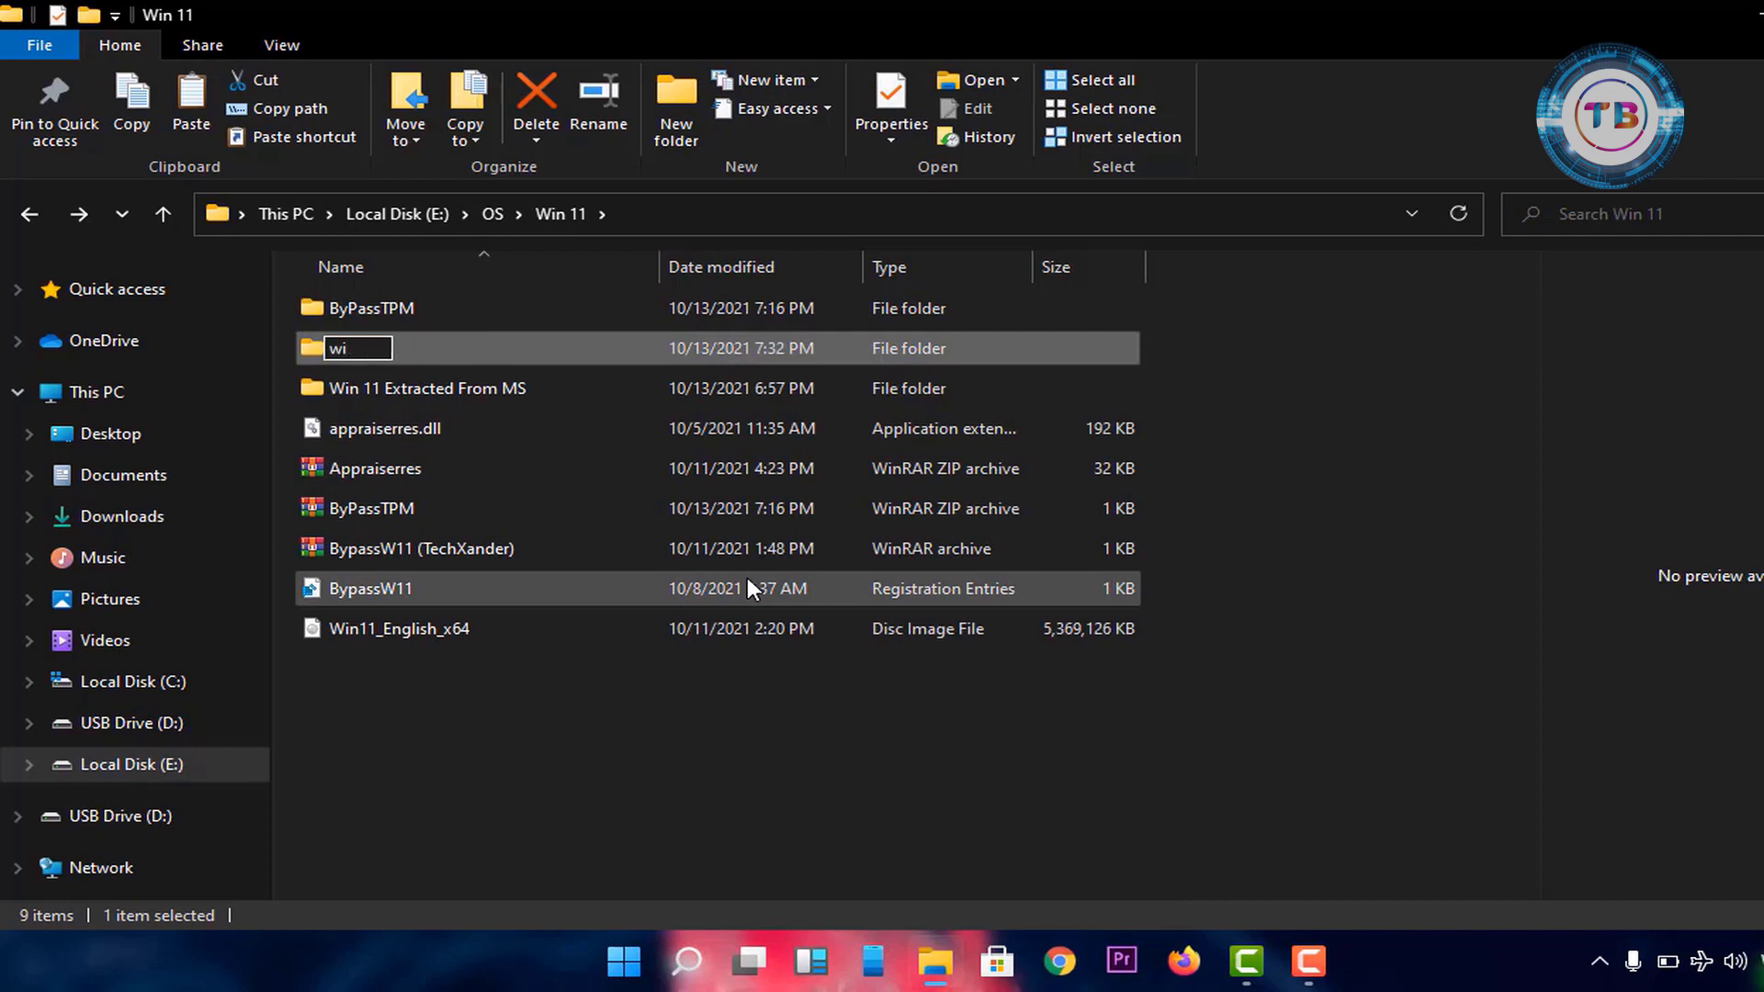
pyautogui.write('n11')
pyautogui.press('Return')
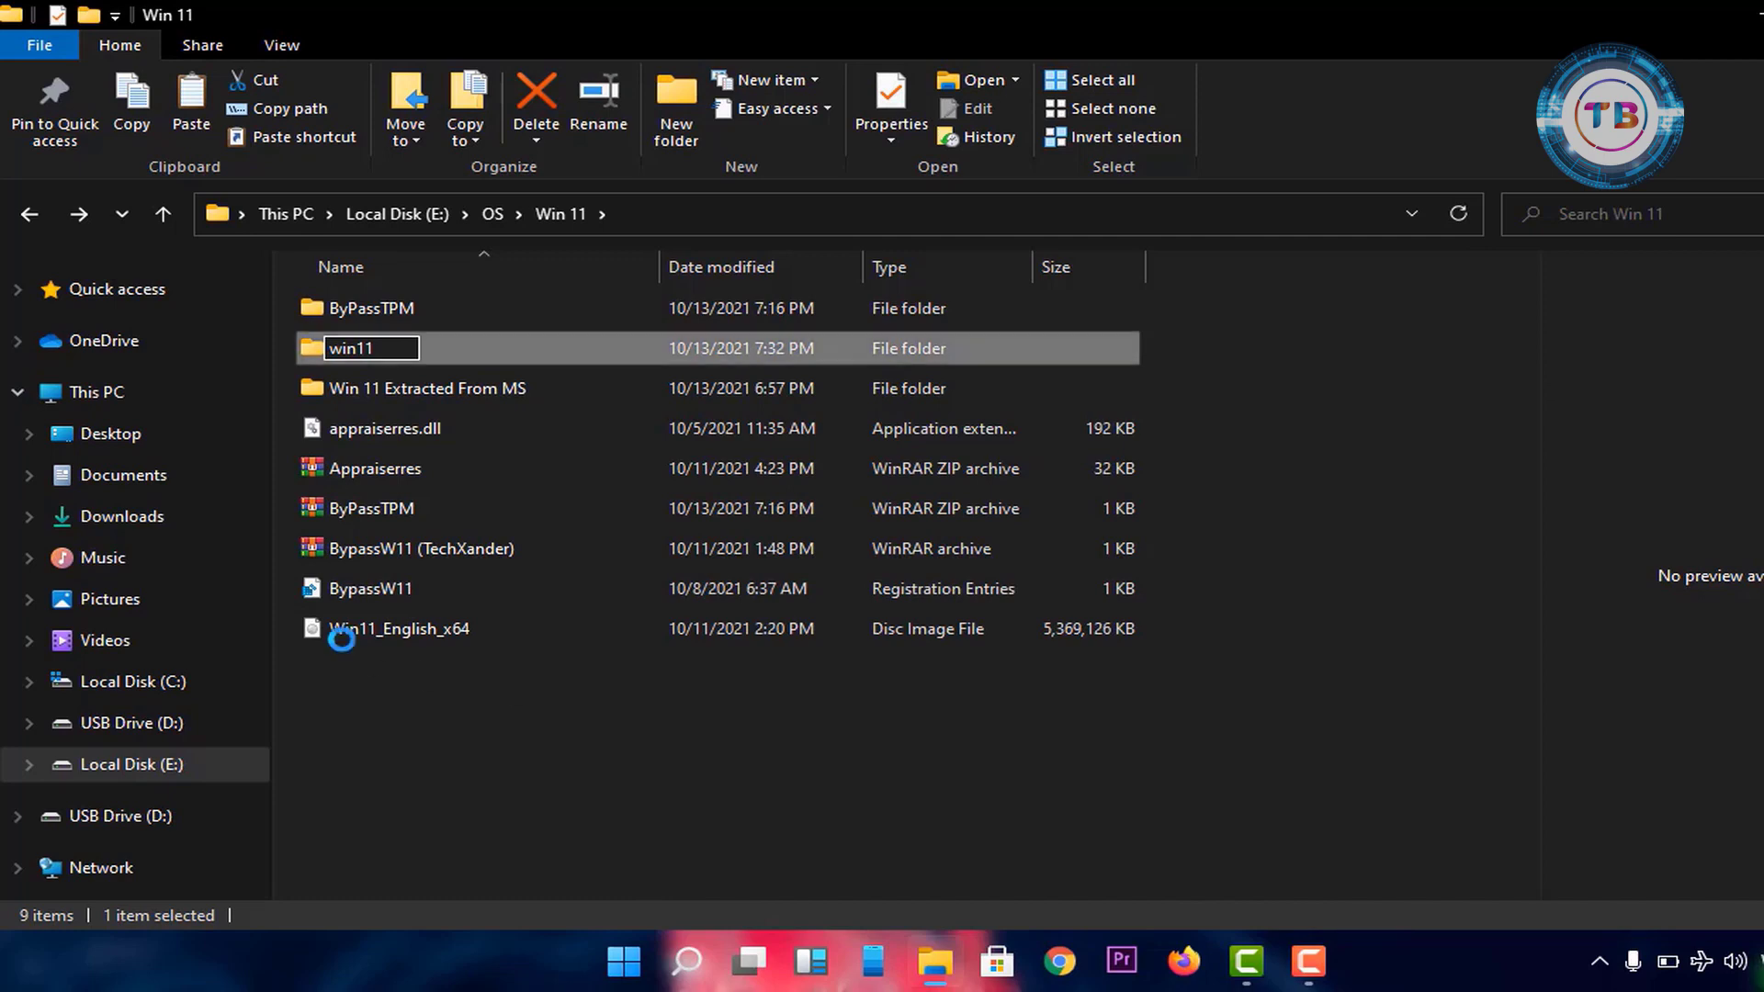
# - Extract the Win11_English_x64 disc image with WinRAR into the win11 folder under E:\OS\Win 11
pyautogui.click(347, 633)
pyautogui.rightClick(351, 634)
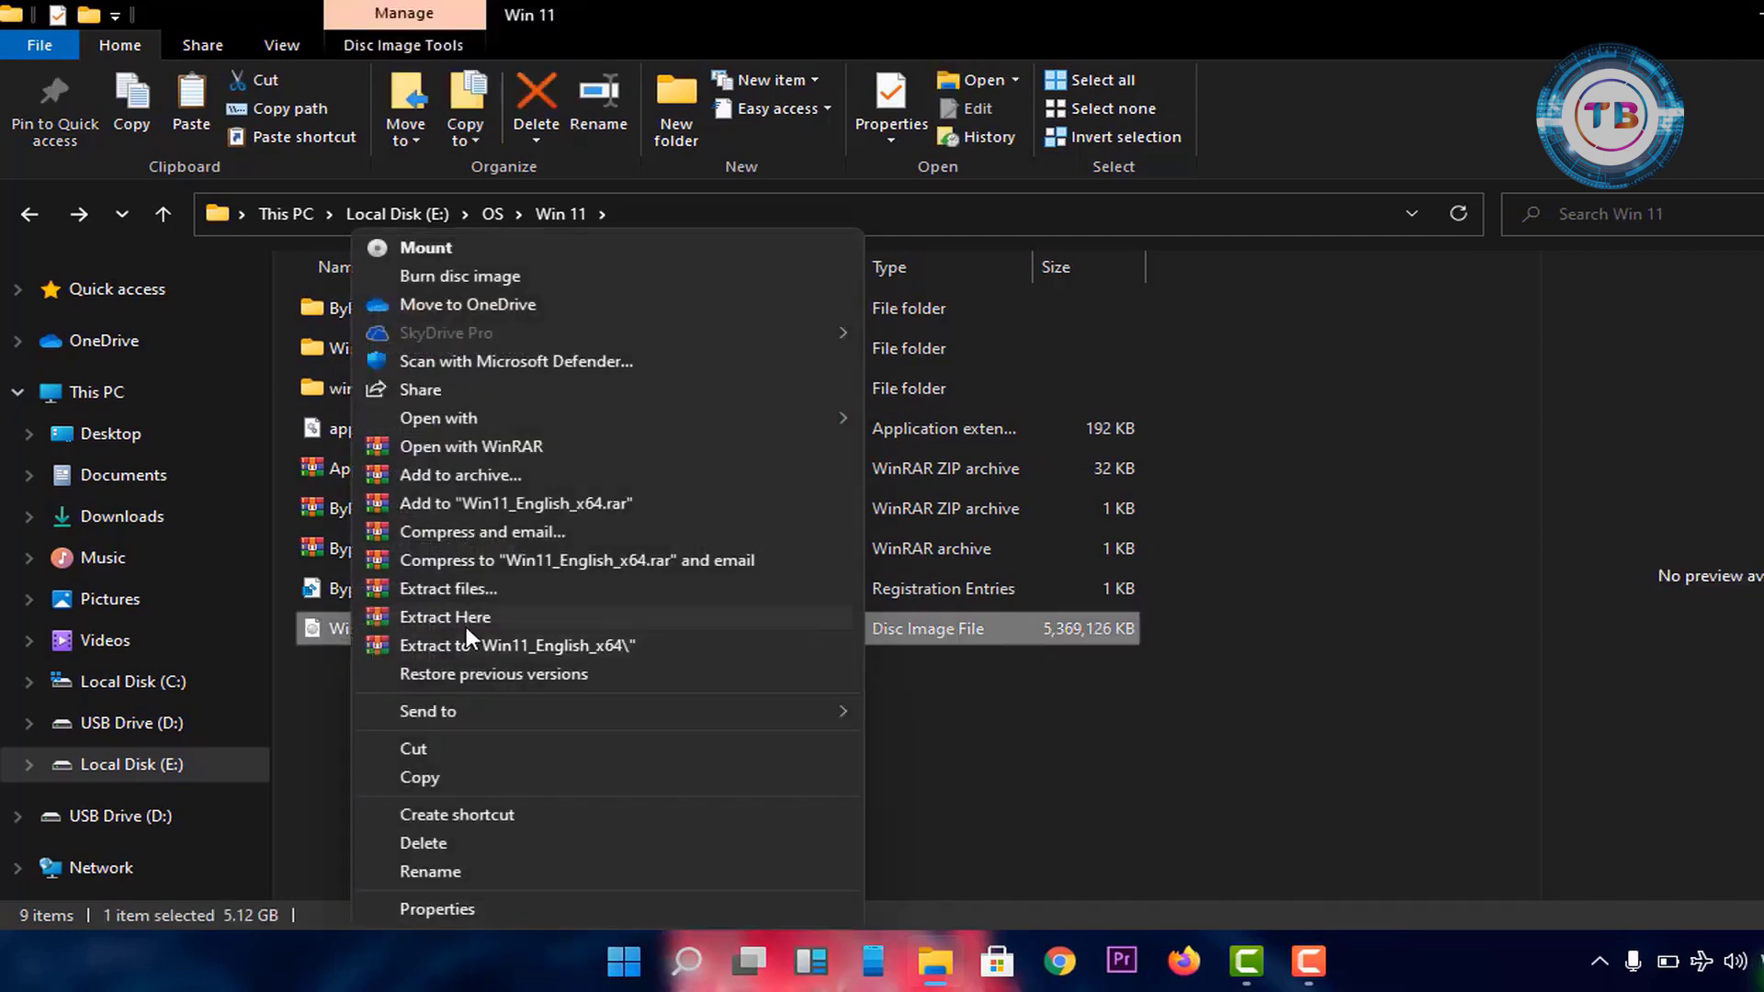
pyautogui.click(455, 589)
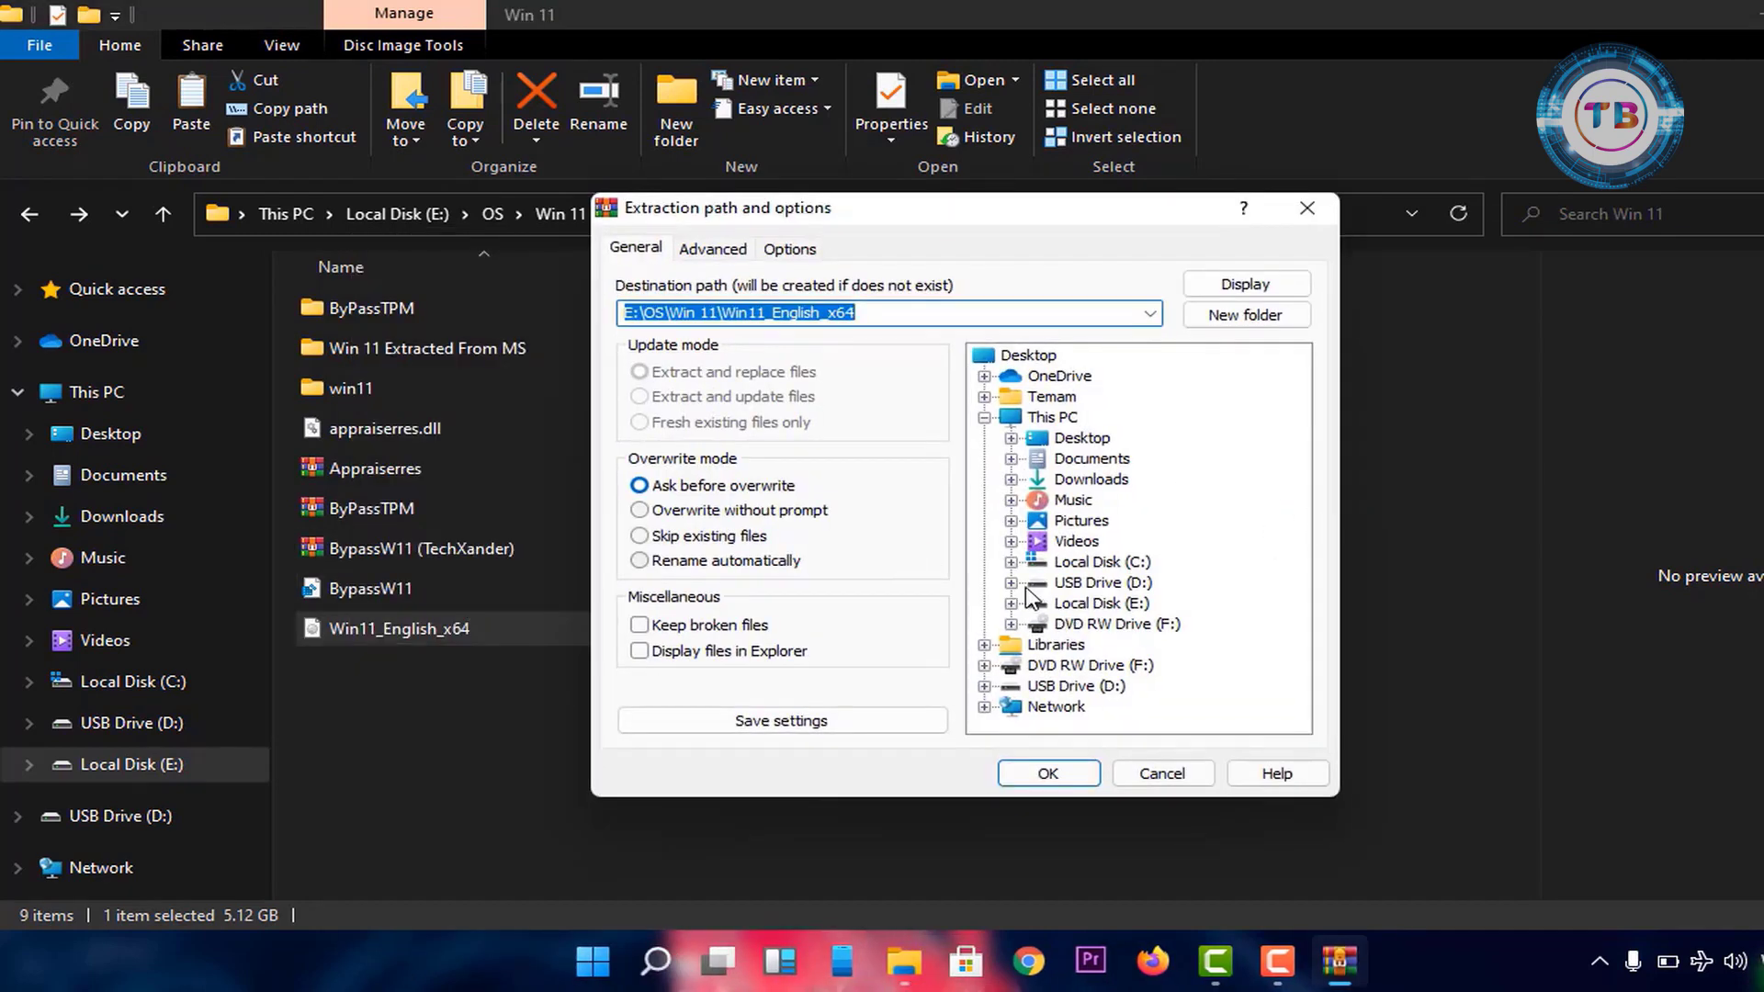
pyautogui.click(1011, 606)
pyautogui.scroll(-10, 1093, 551)
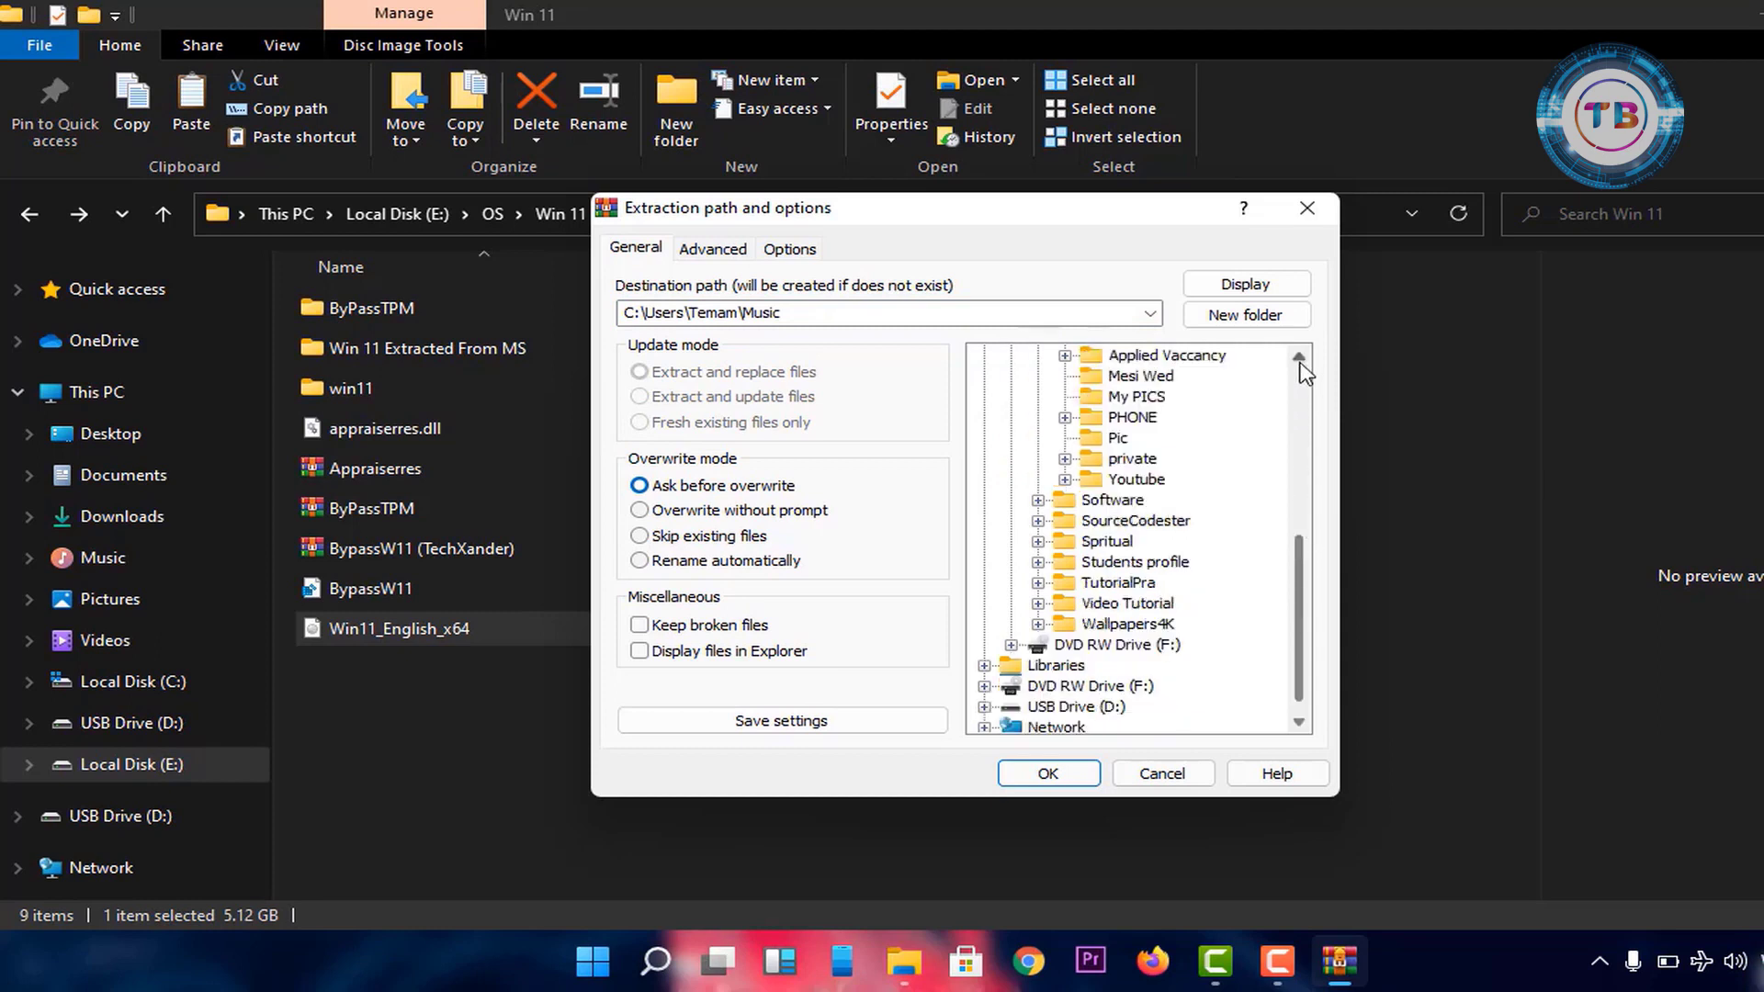
pyautogui.click(1298, 358)
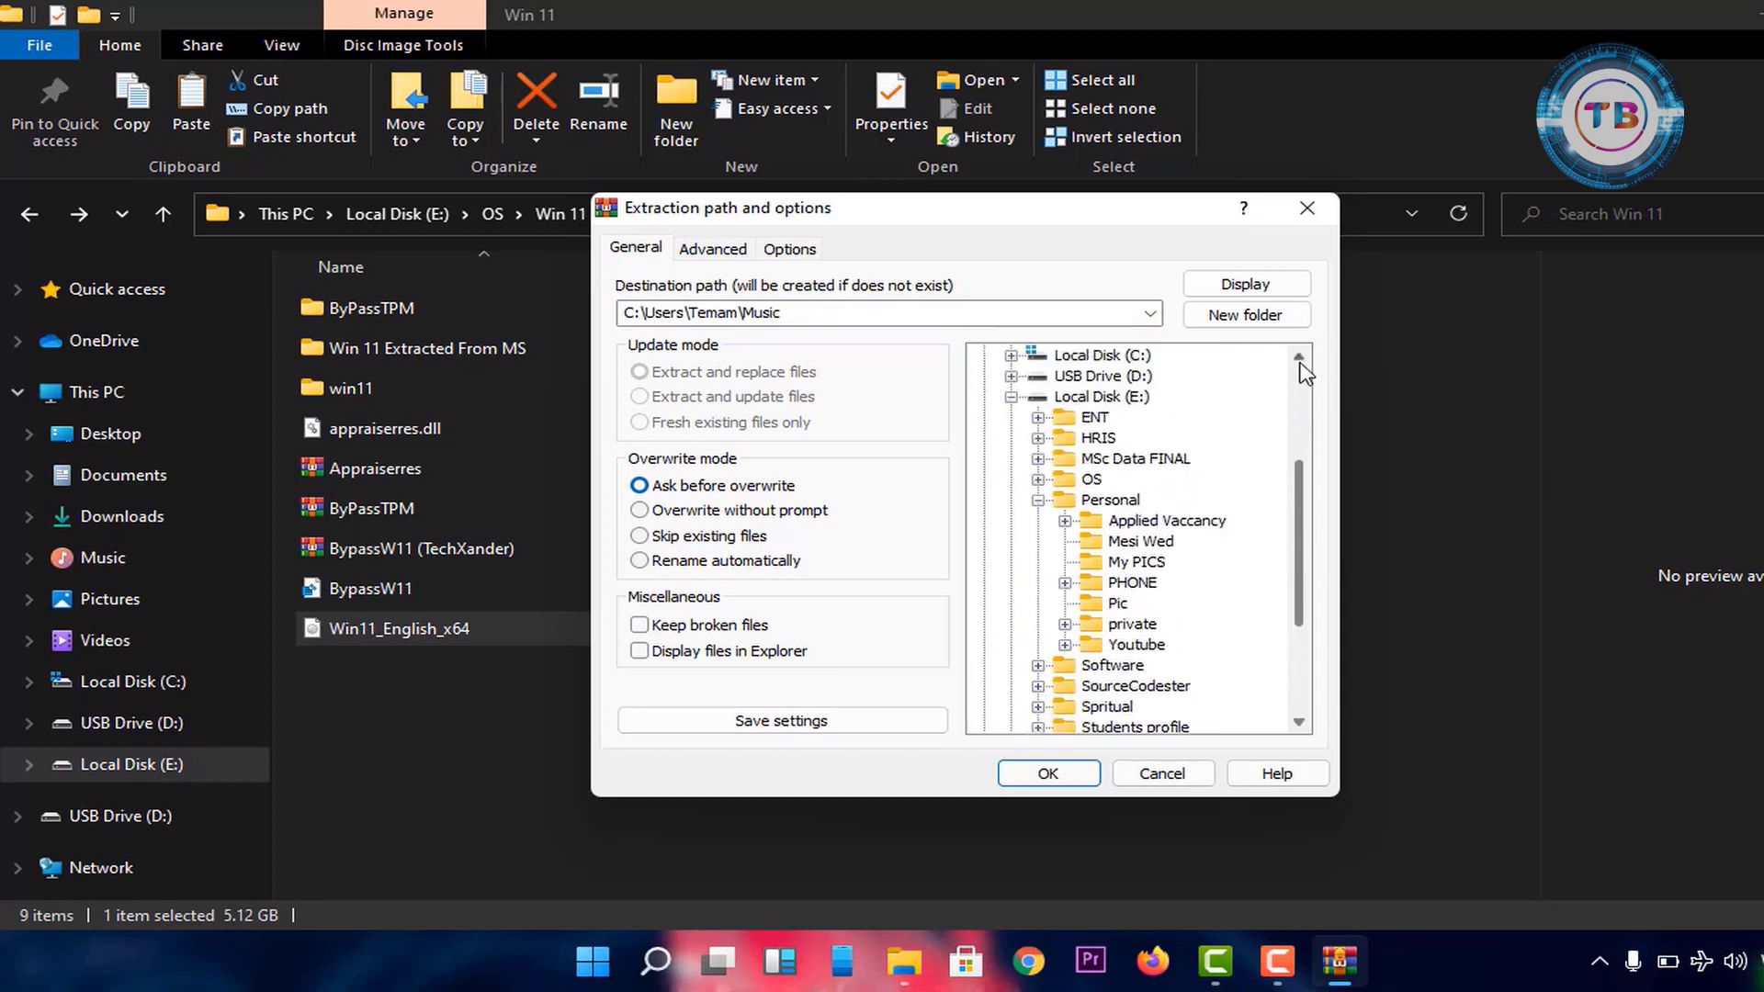
pyautogui.click(1037, 479)
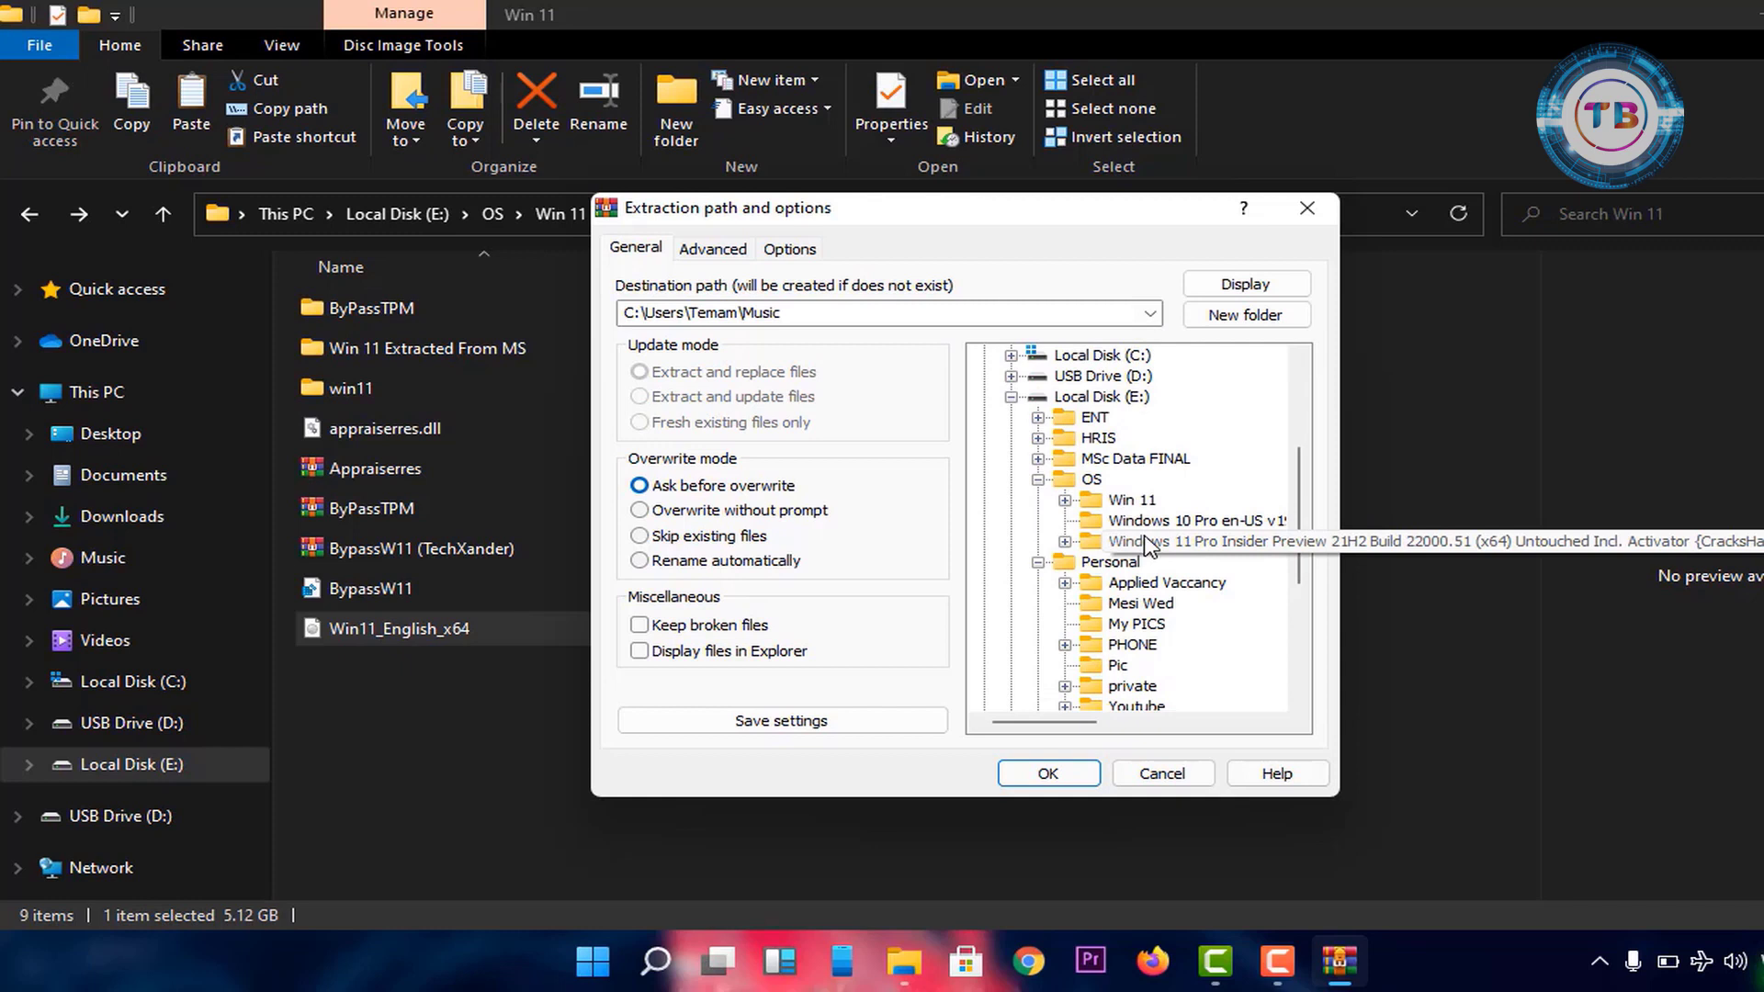
pyautogui.click(1064, 500)
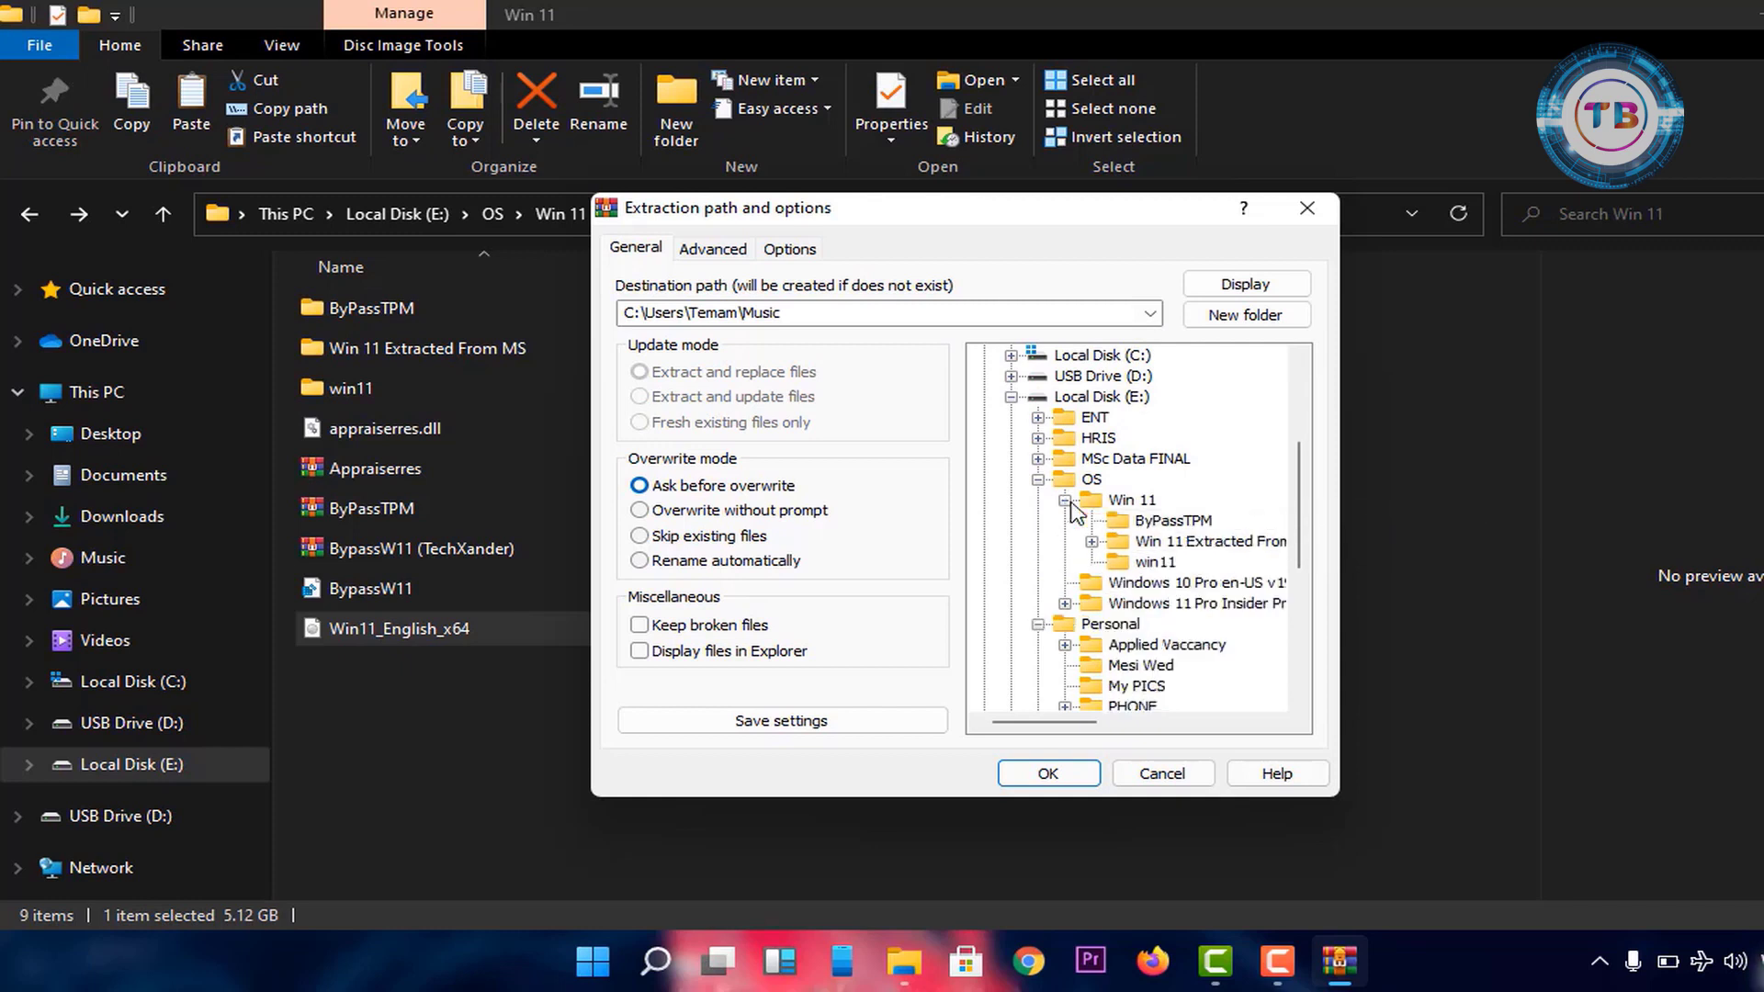
pyautogui.click(1143, 565)
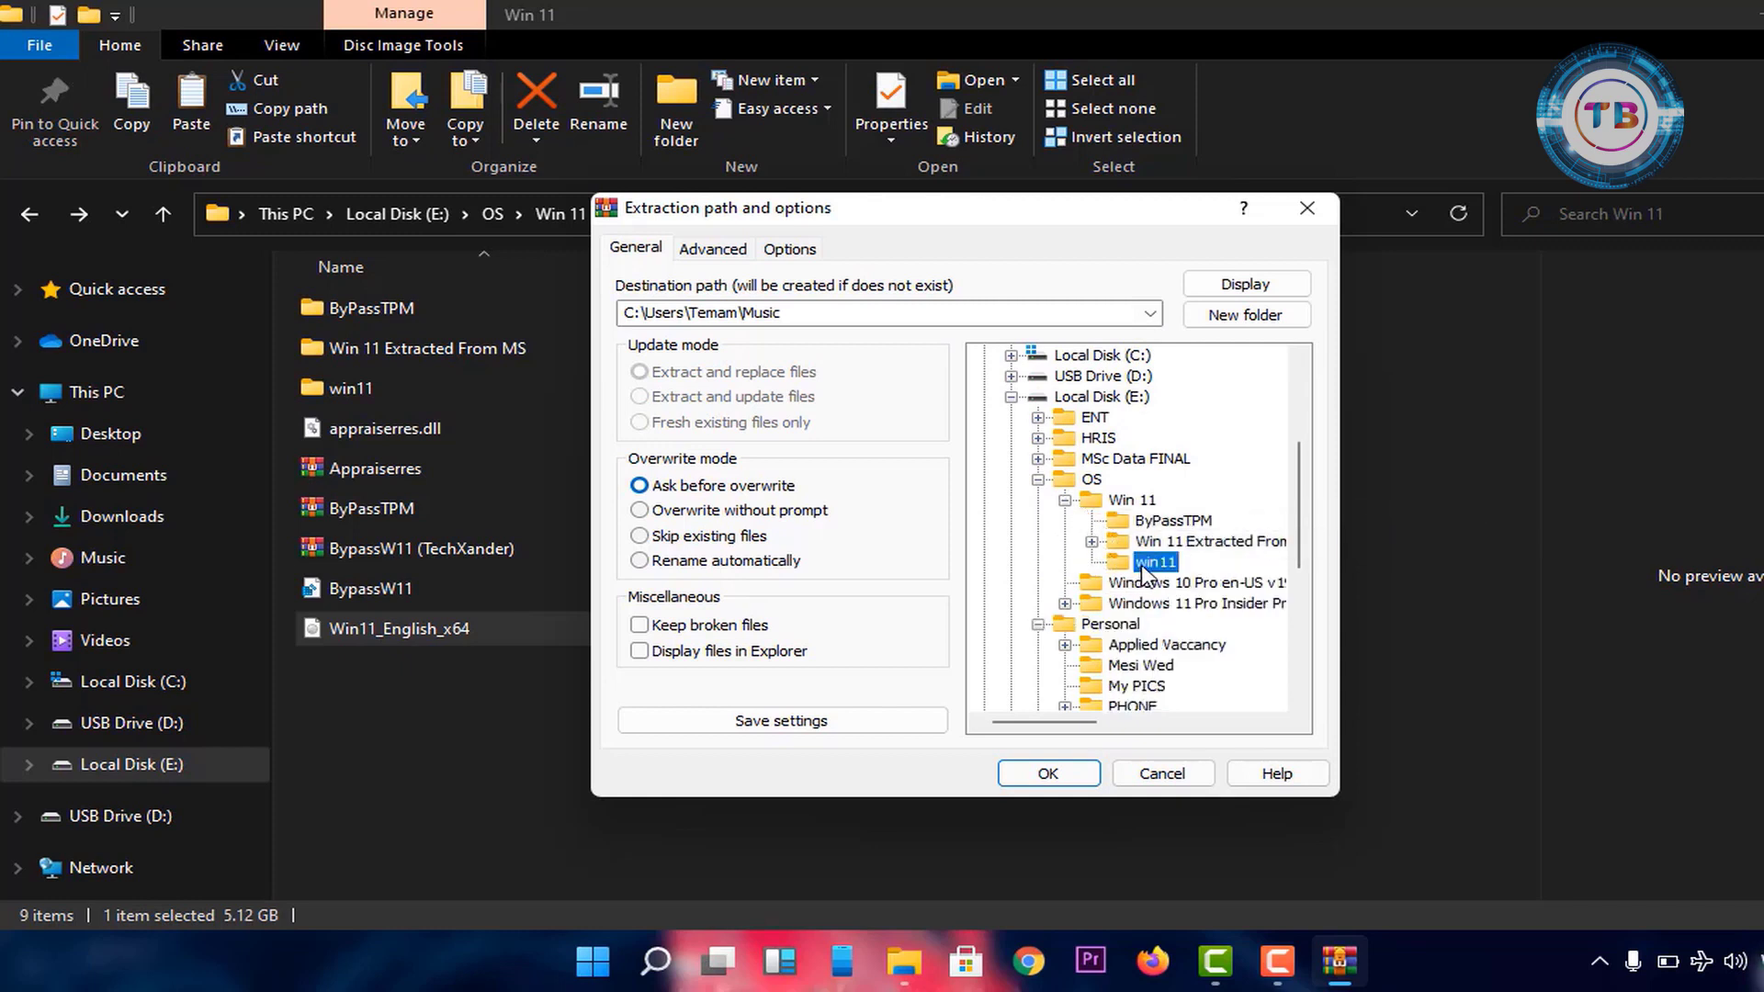
pyautogui.click(1049, 775)
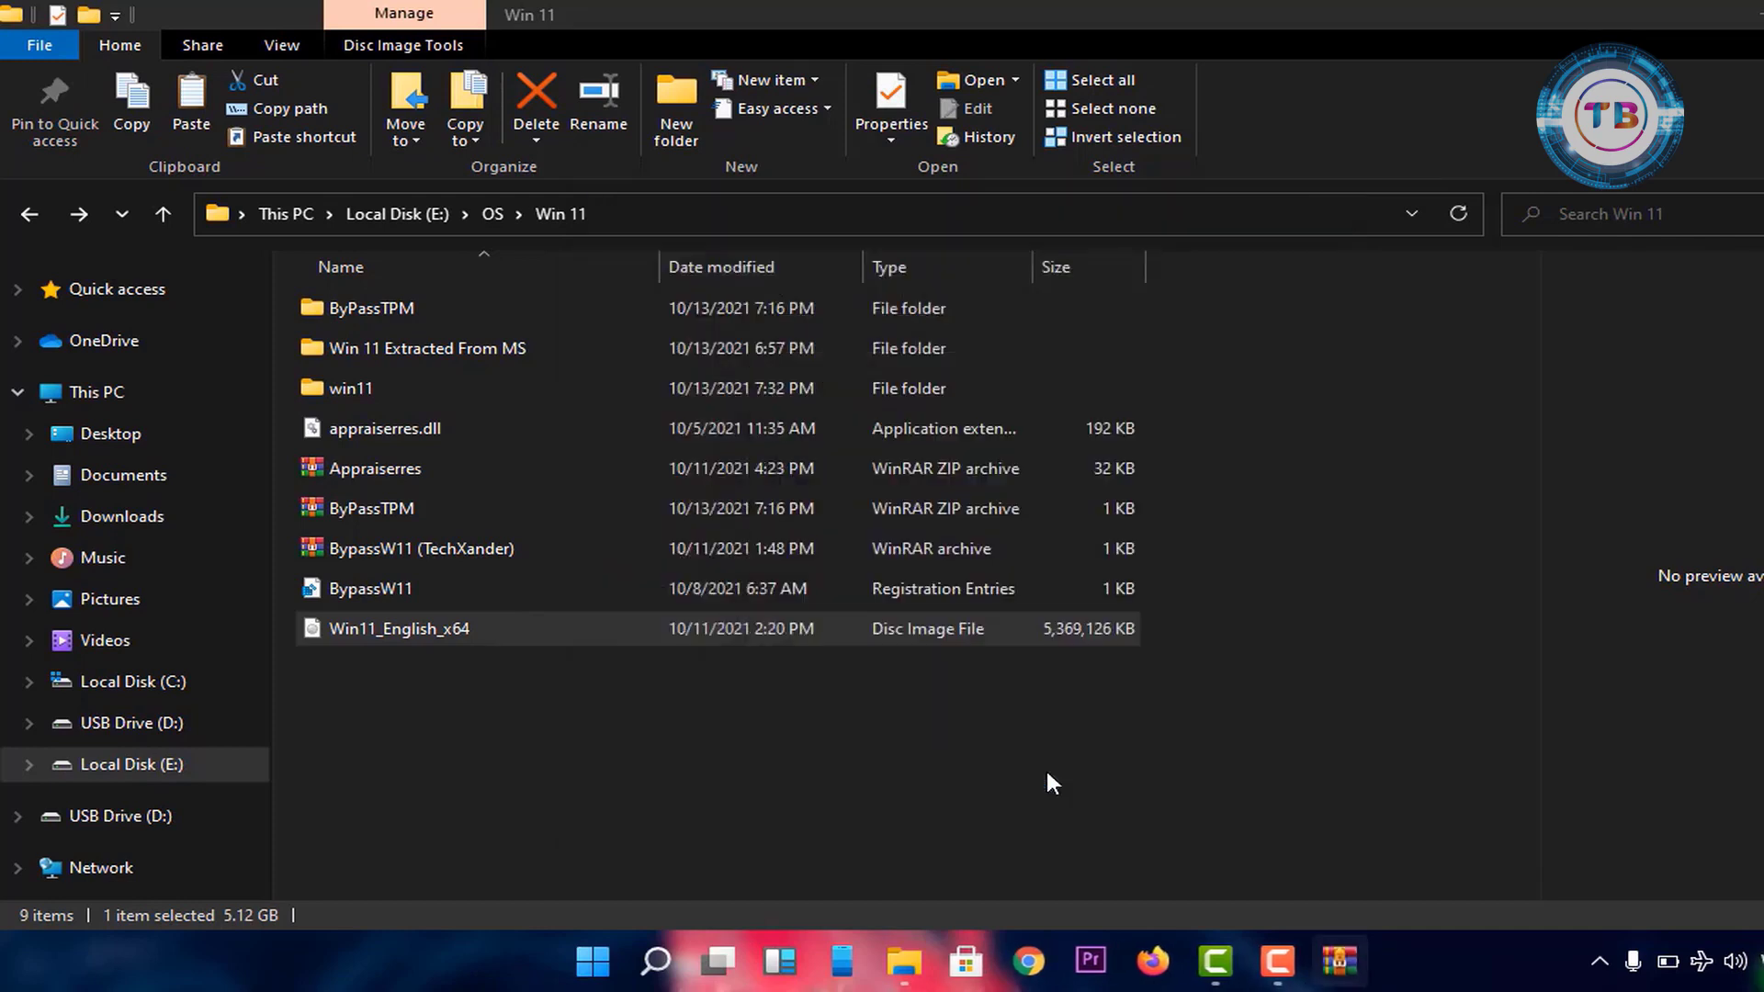
# - Bring up the WinRAR extraction window to check the progress of the Win11_English_x64 disc image
pyautogui.click(1338, 961)
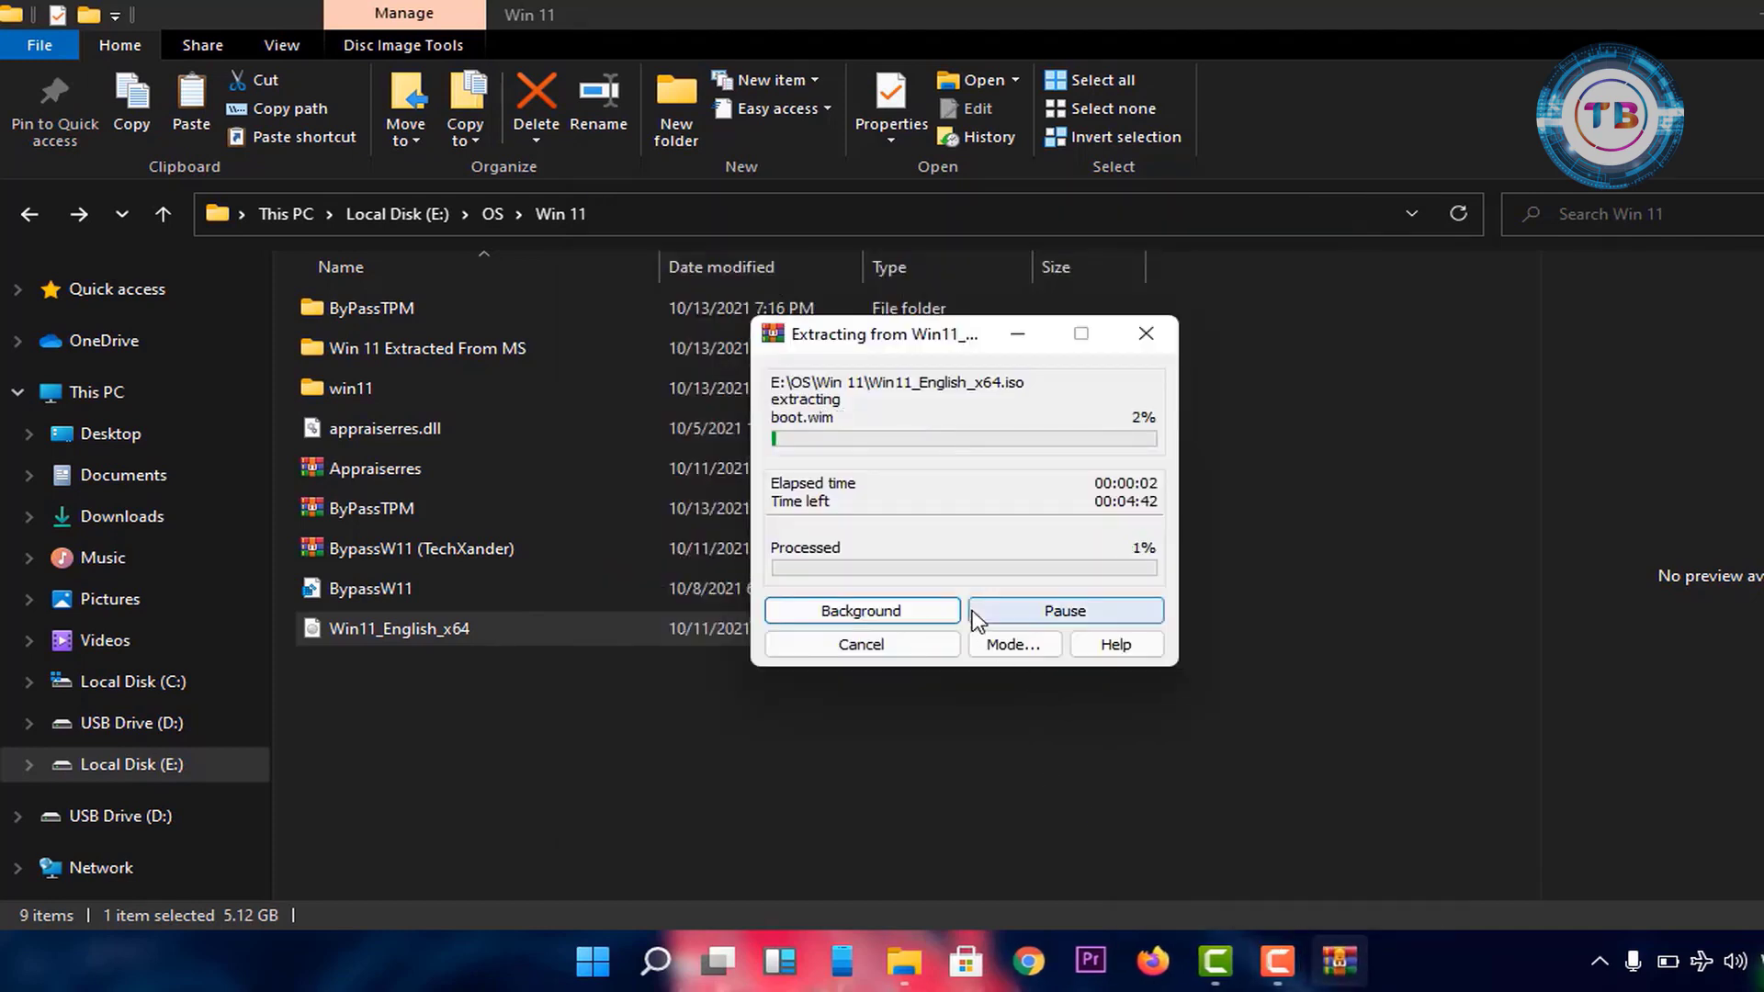
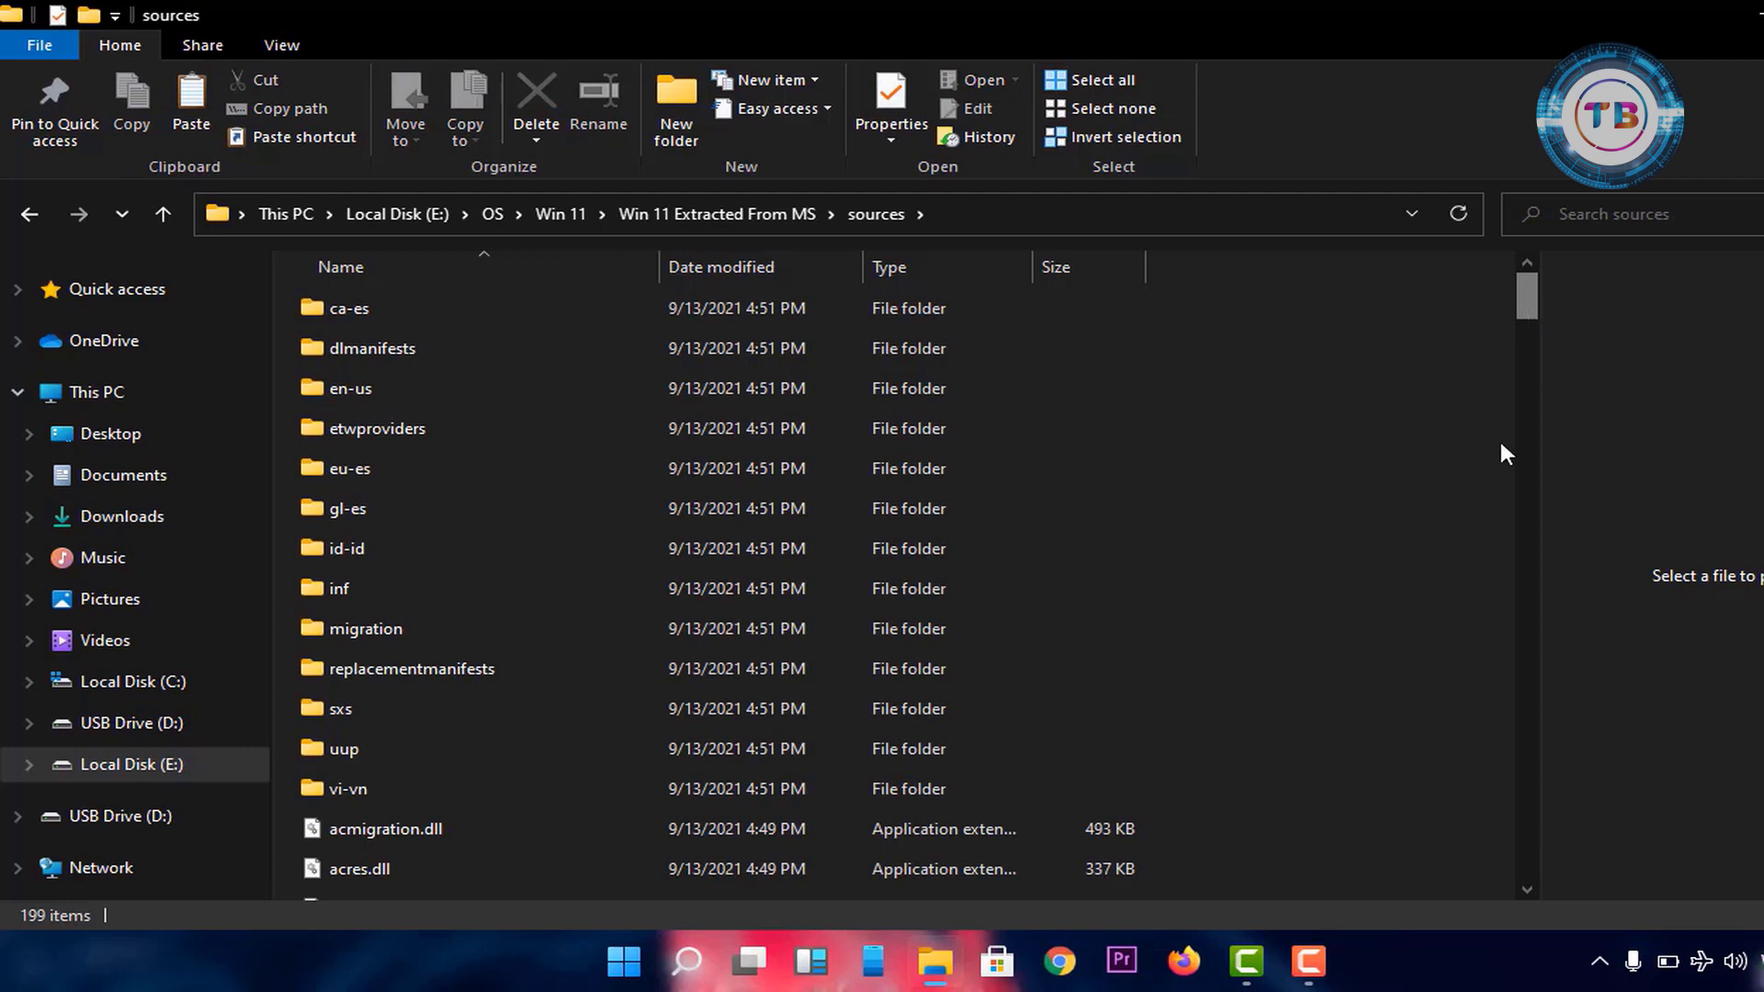
# - Paste the copied appraiserres.dll into the sources folder of Win 11 Extracted From MS, replacing the existing file
pyautogui.click(1524, 889)
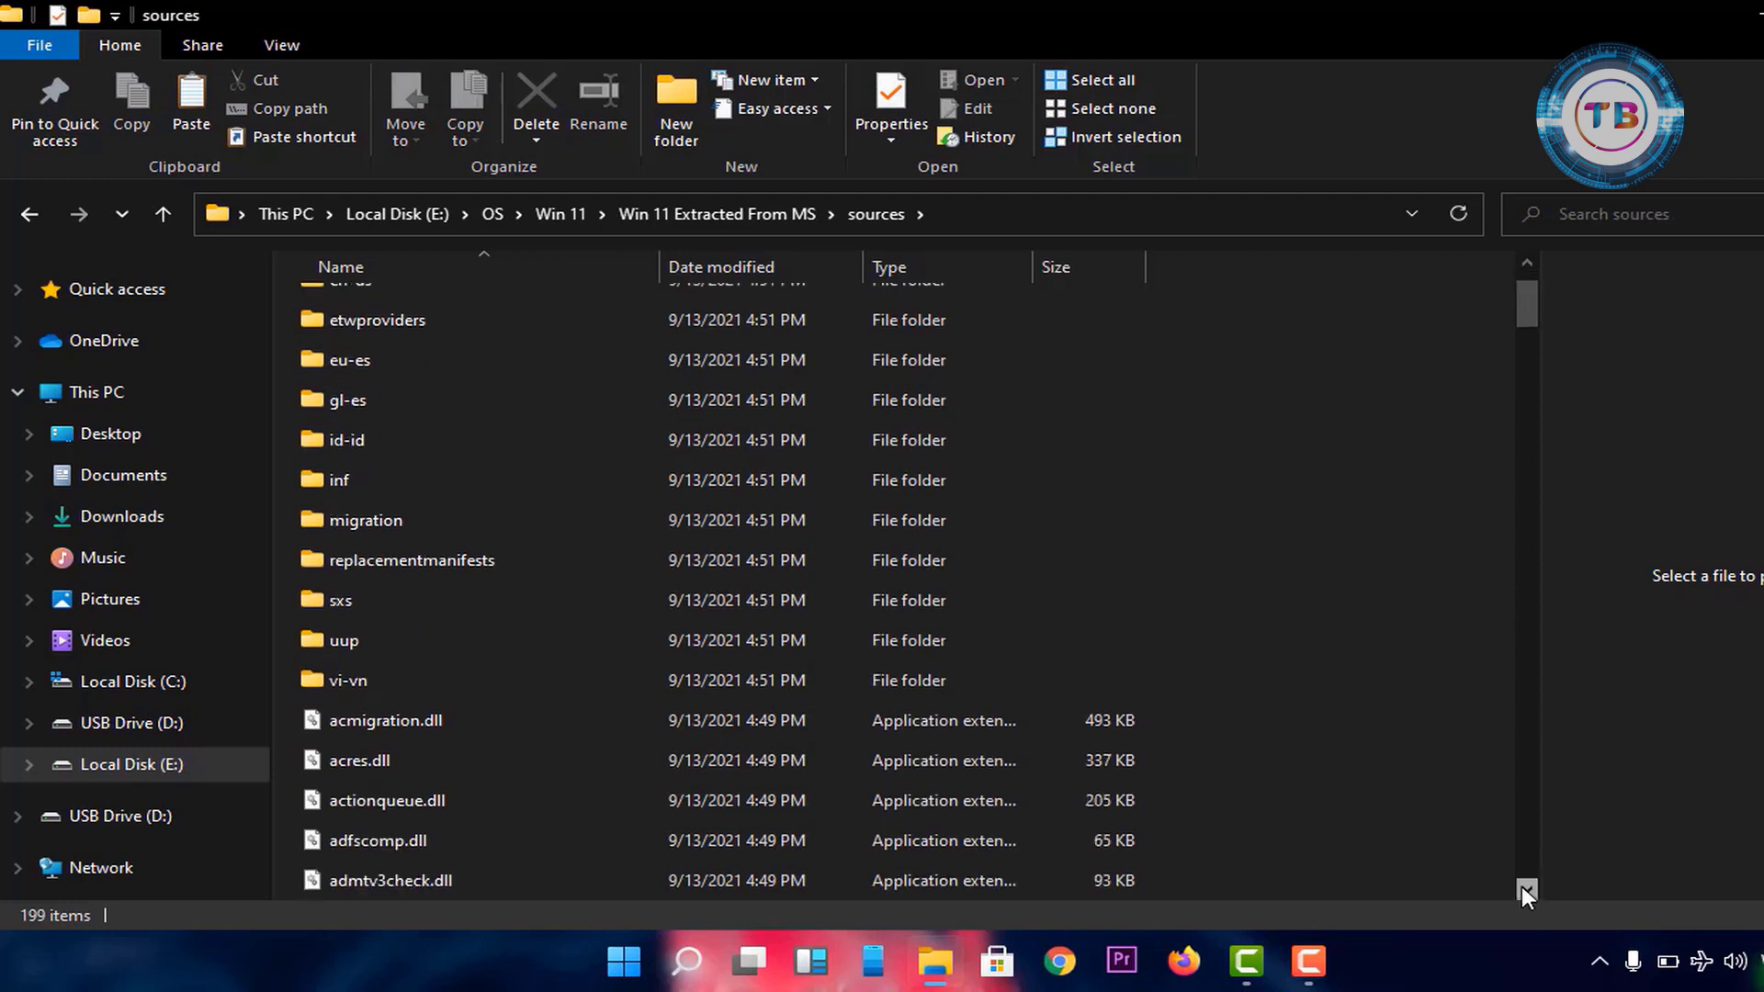
pyautogui.click(1523, 888)
pyautogui.click(1524, 888)
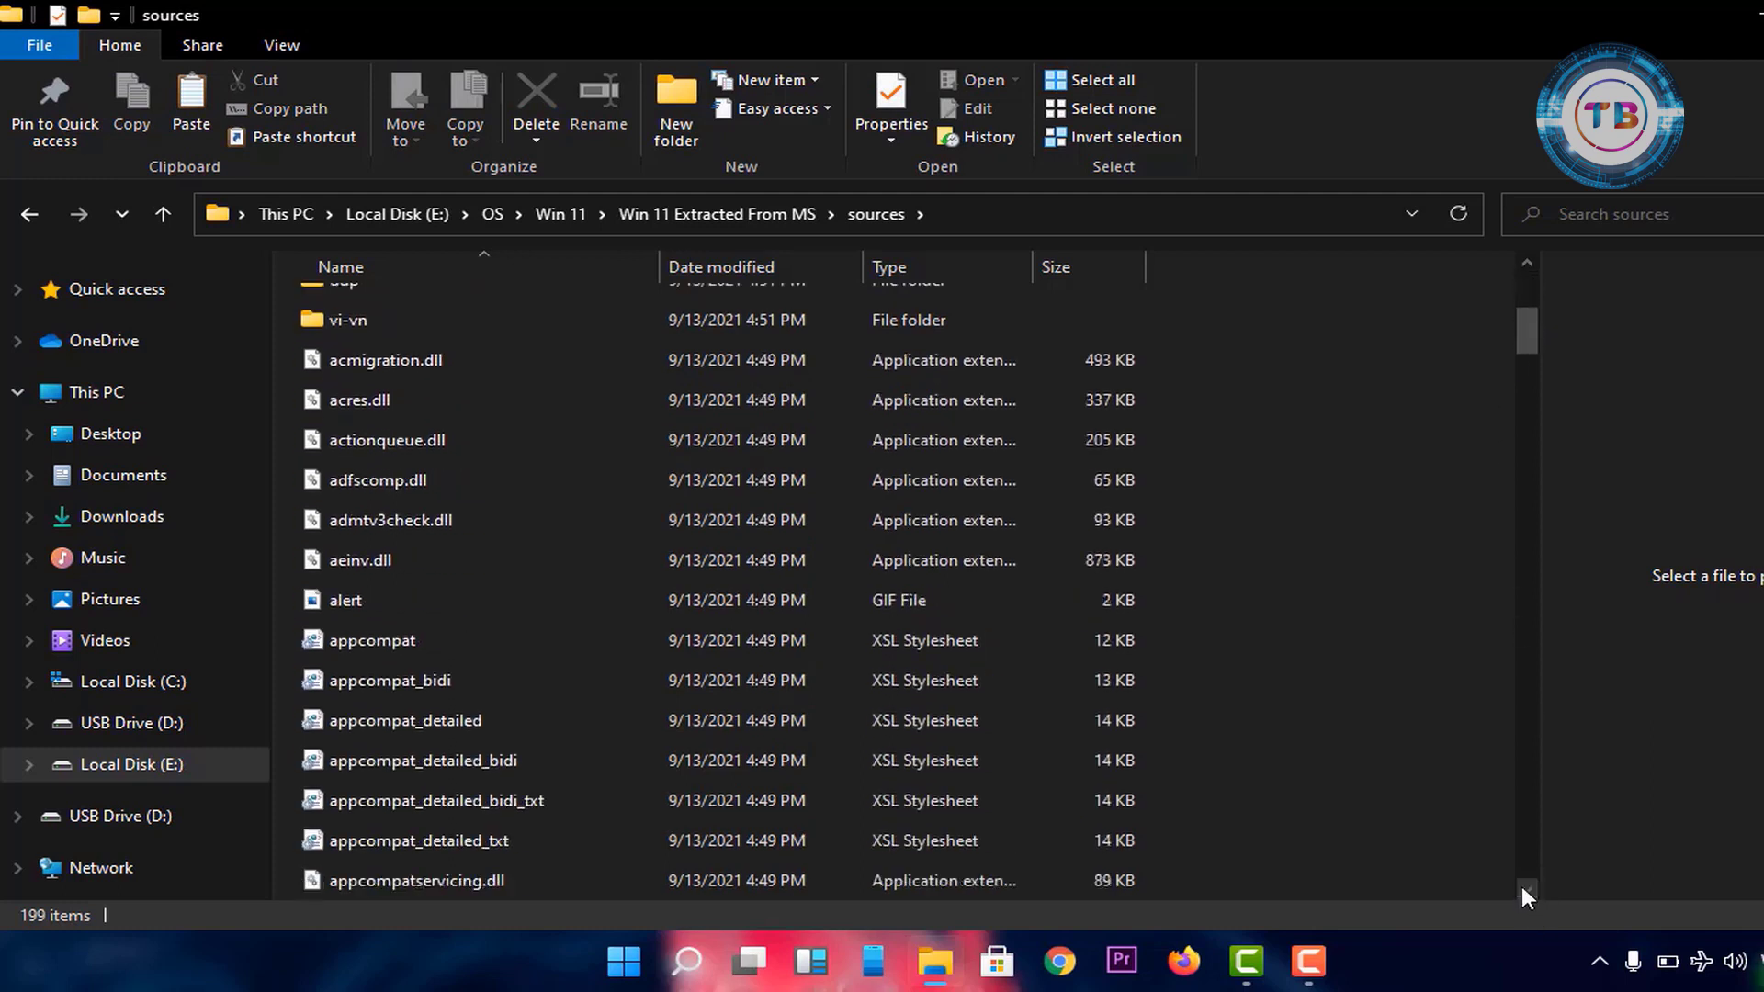
pyautogui.click(1524, 888)
pyautogui.click(1524, 888)
pyautogui.click(1524, 889)
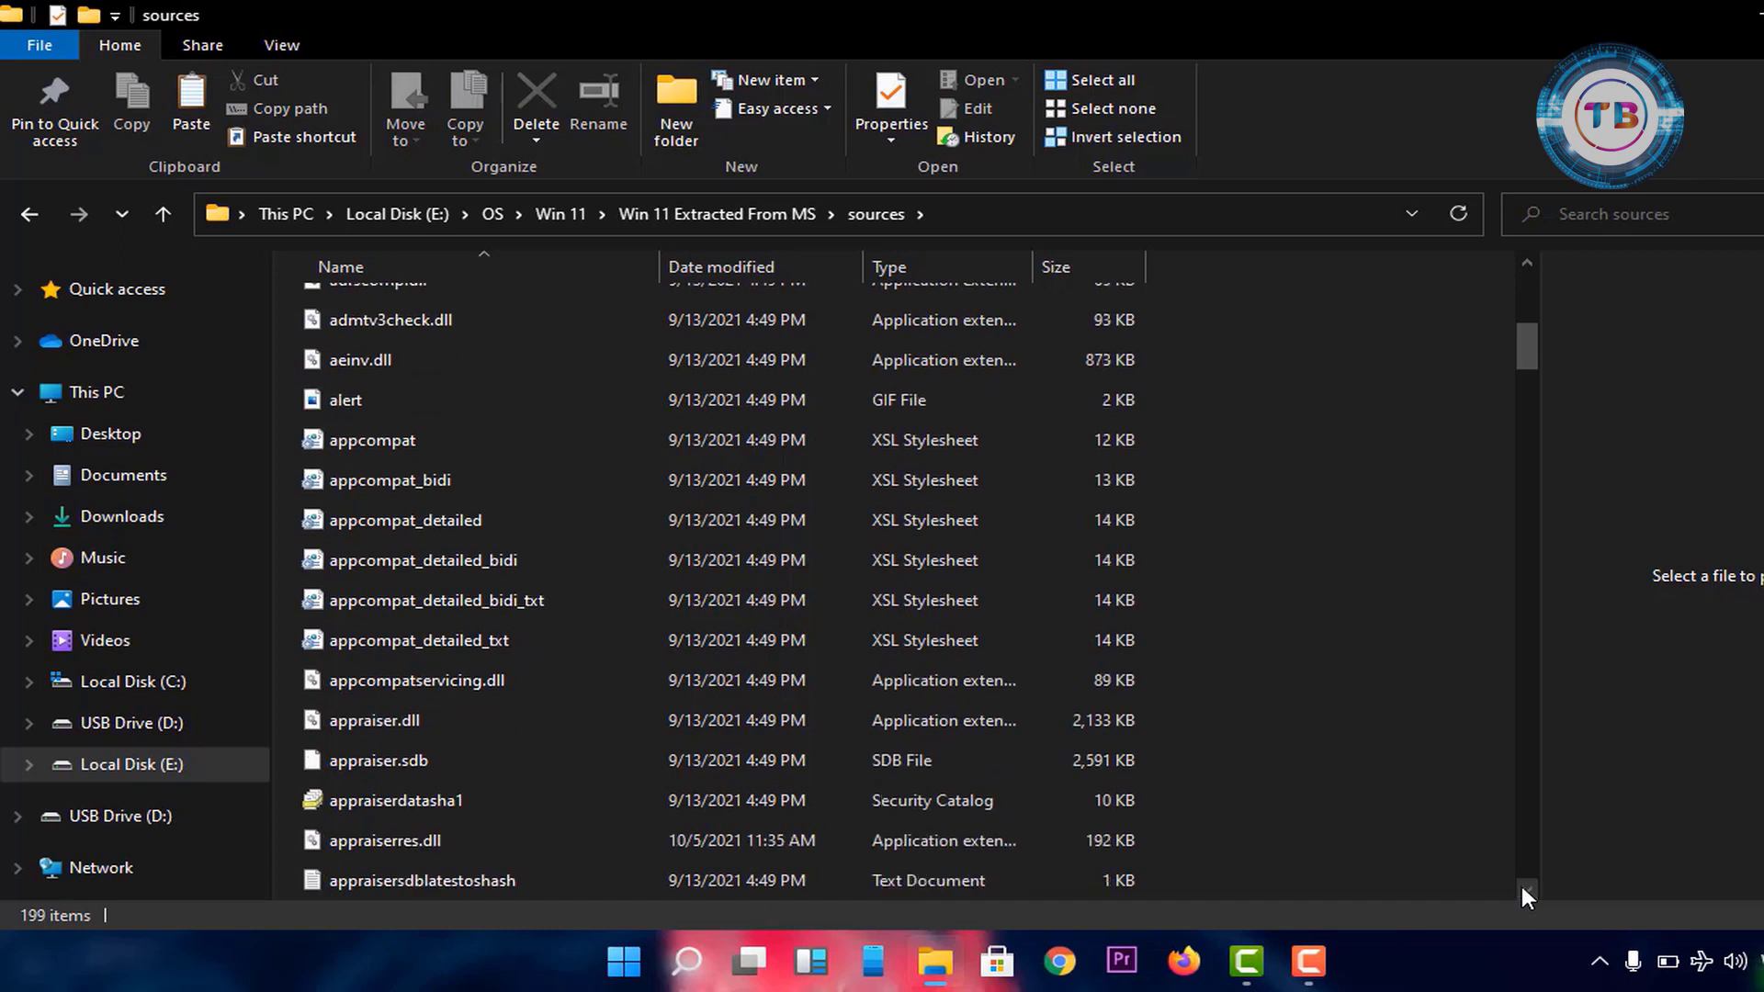
pyautogui.click(406, 735)
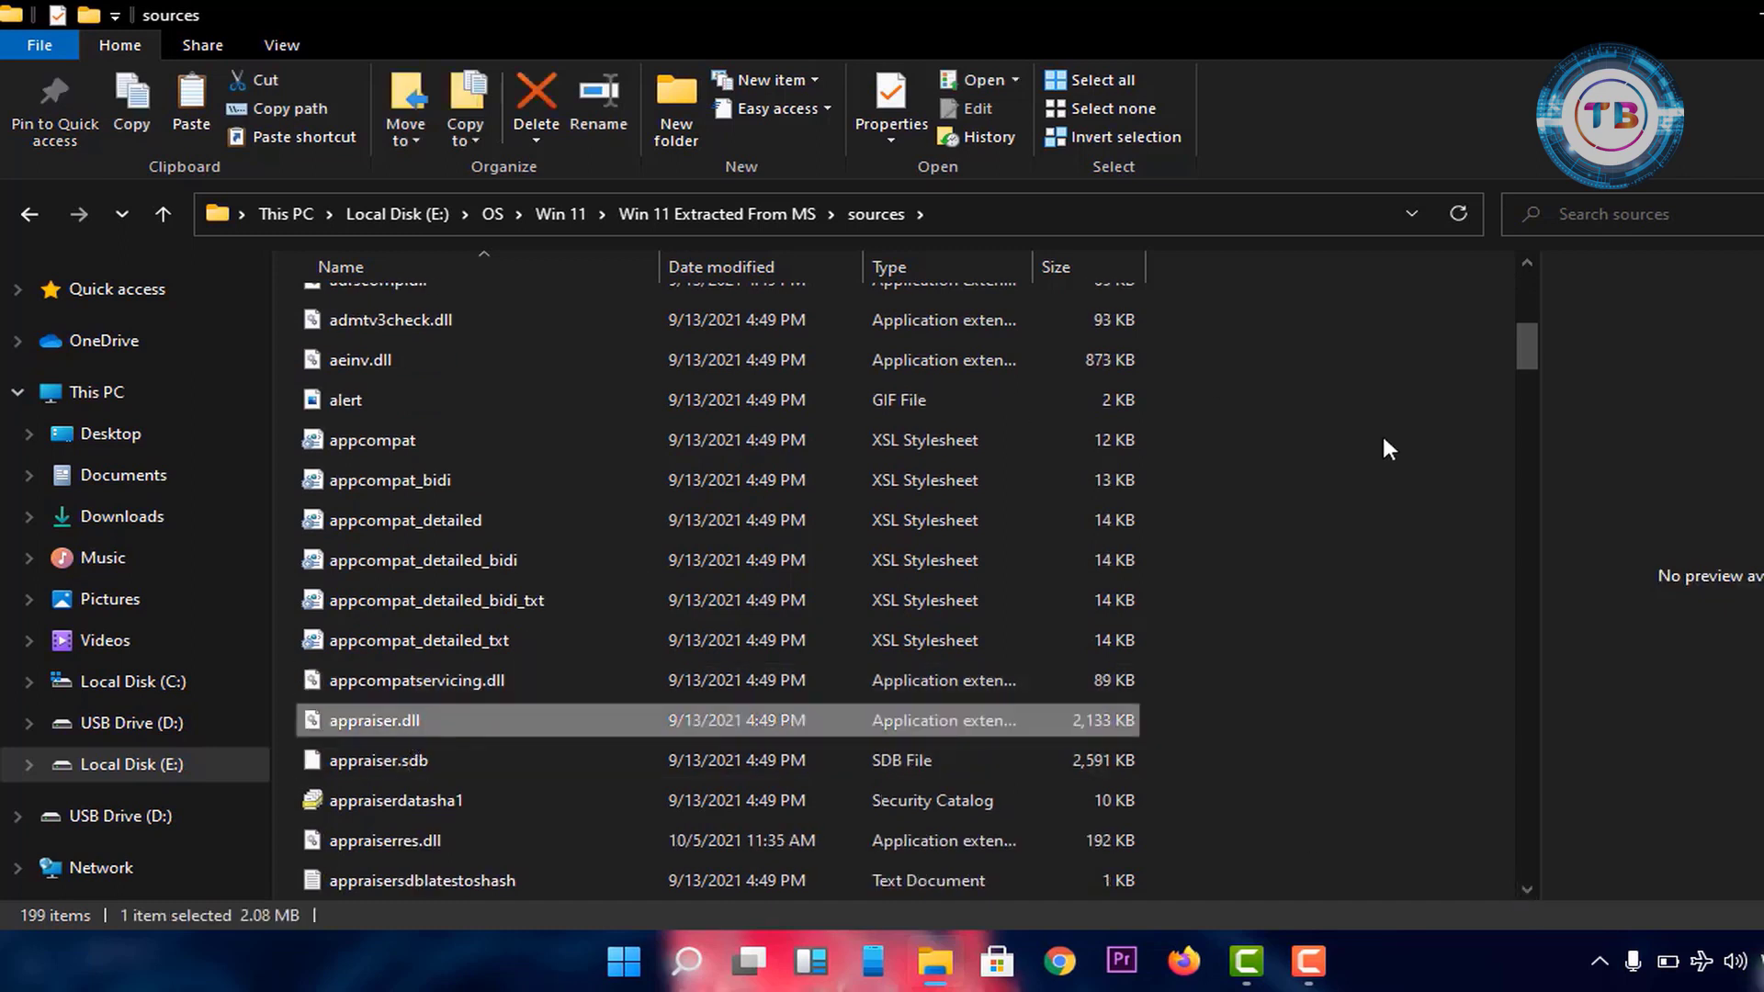
pyautogui.click(1316, 385)
pyautogui.rightClick(1315, 385)
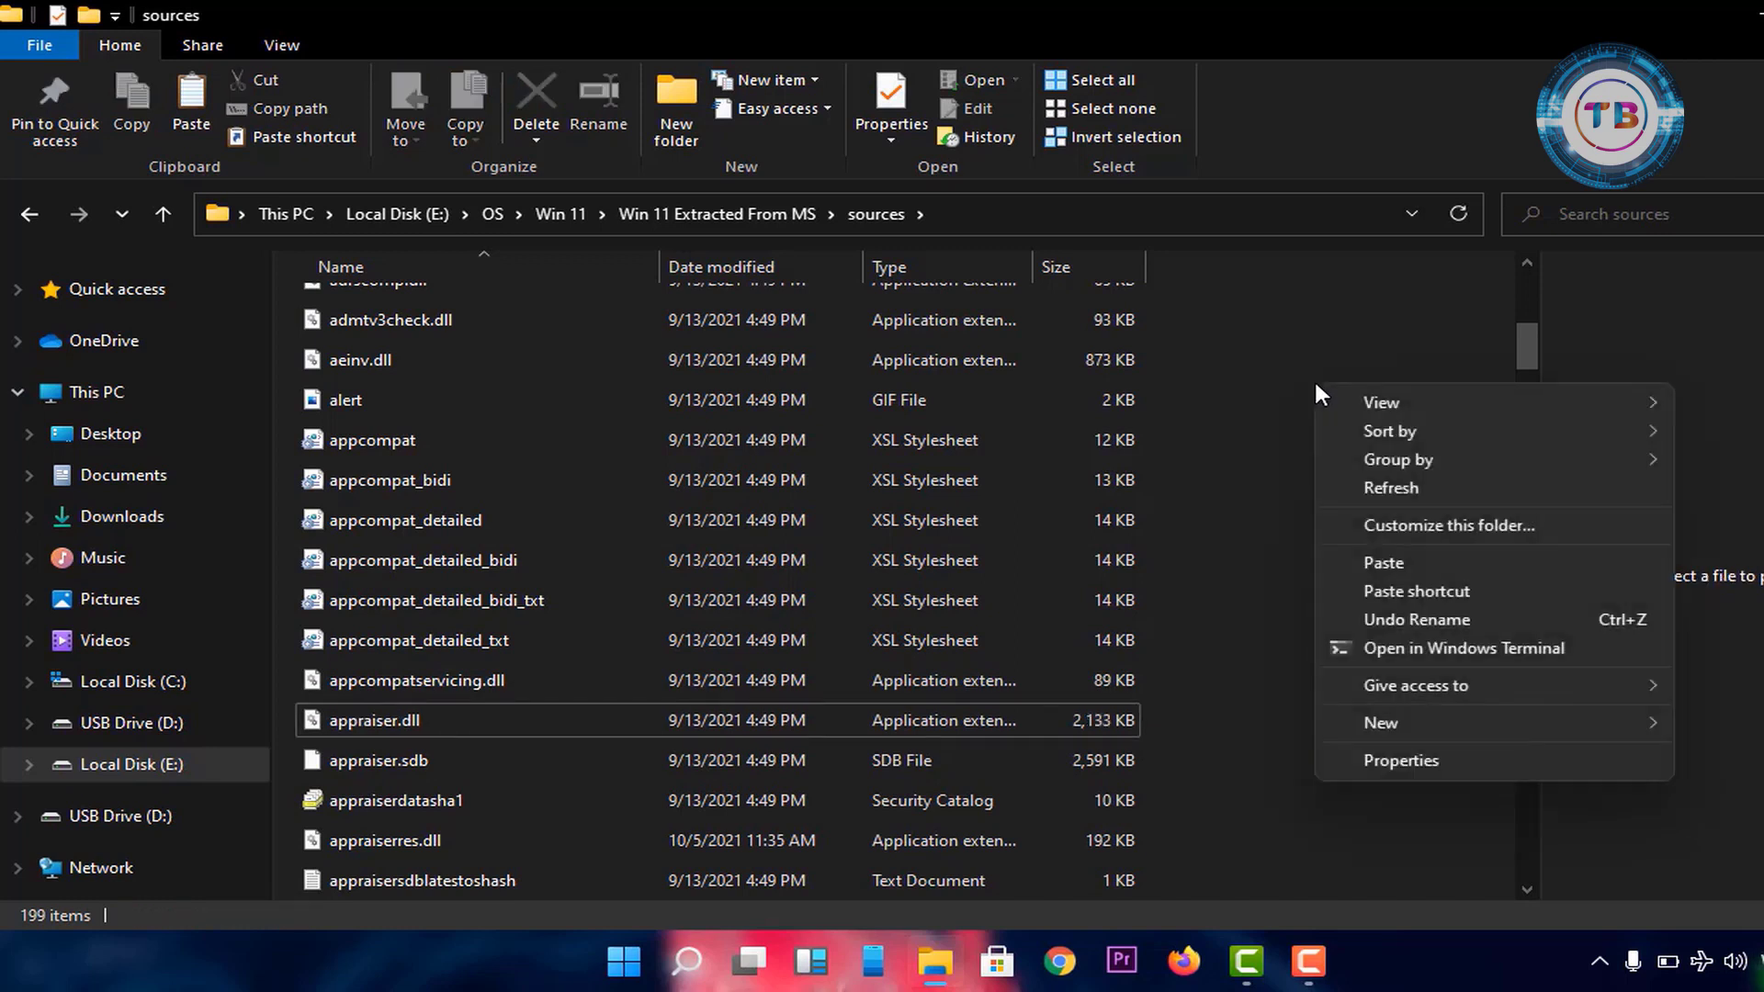
pyautogui.click(1363, 562)
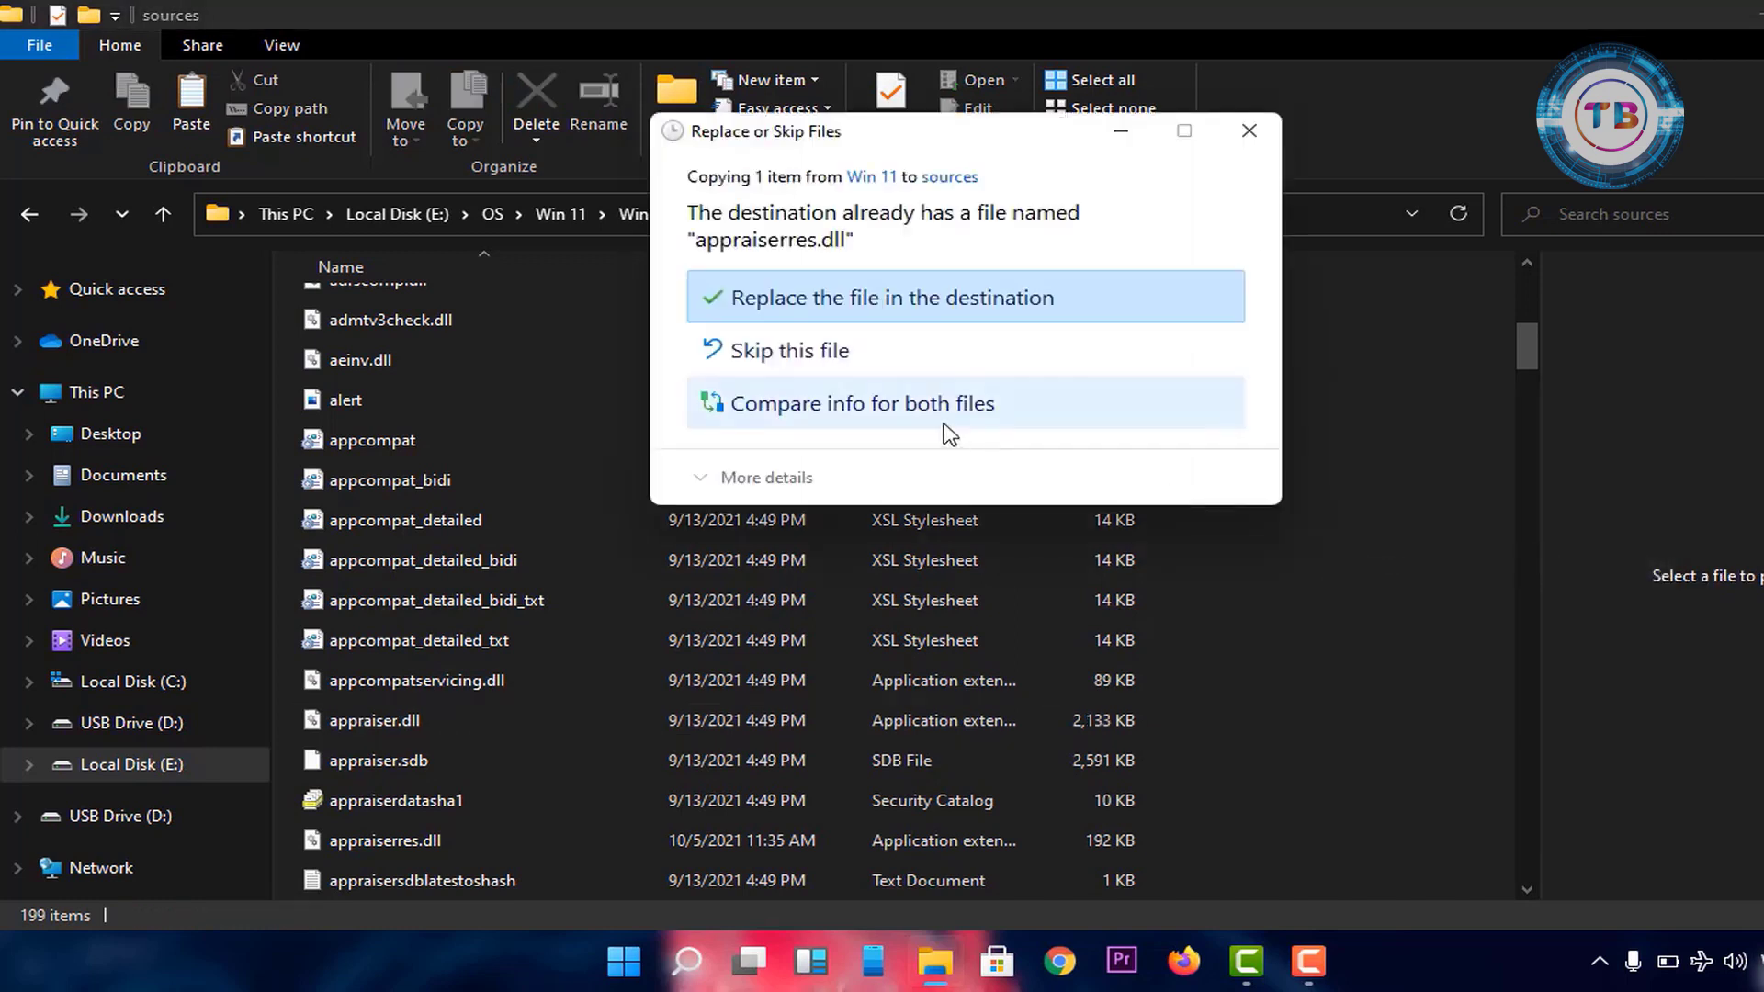
pyautogui.click(856, 300)
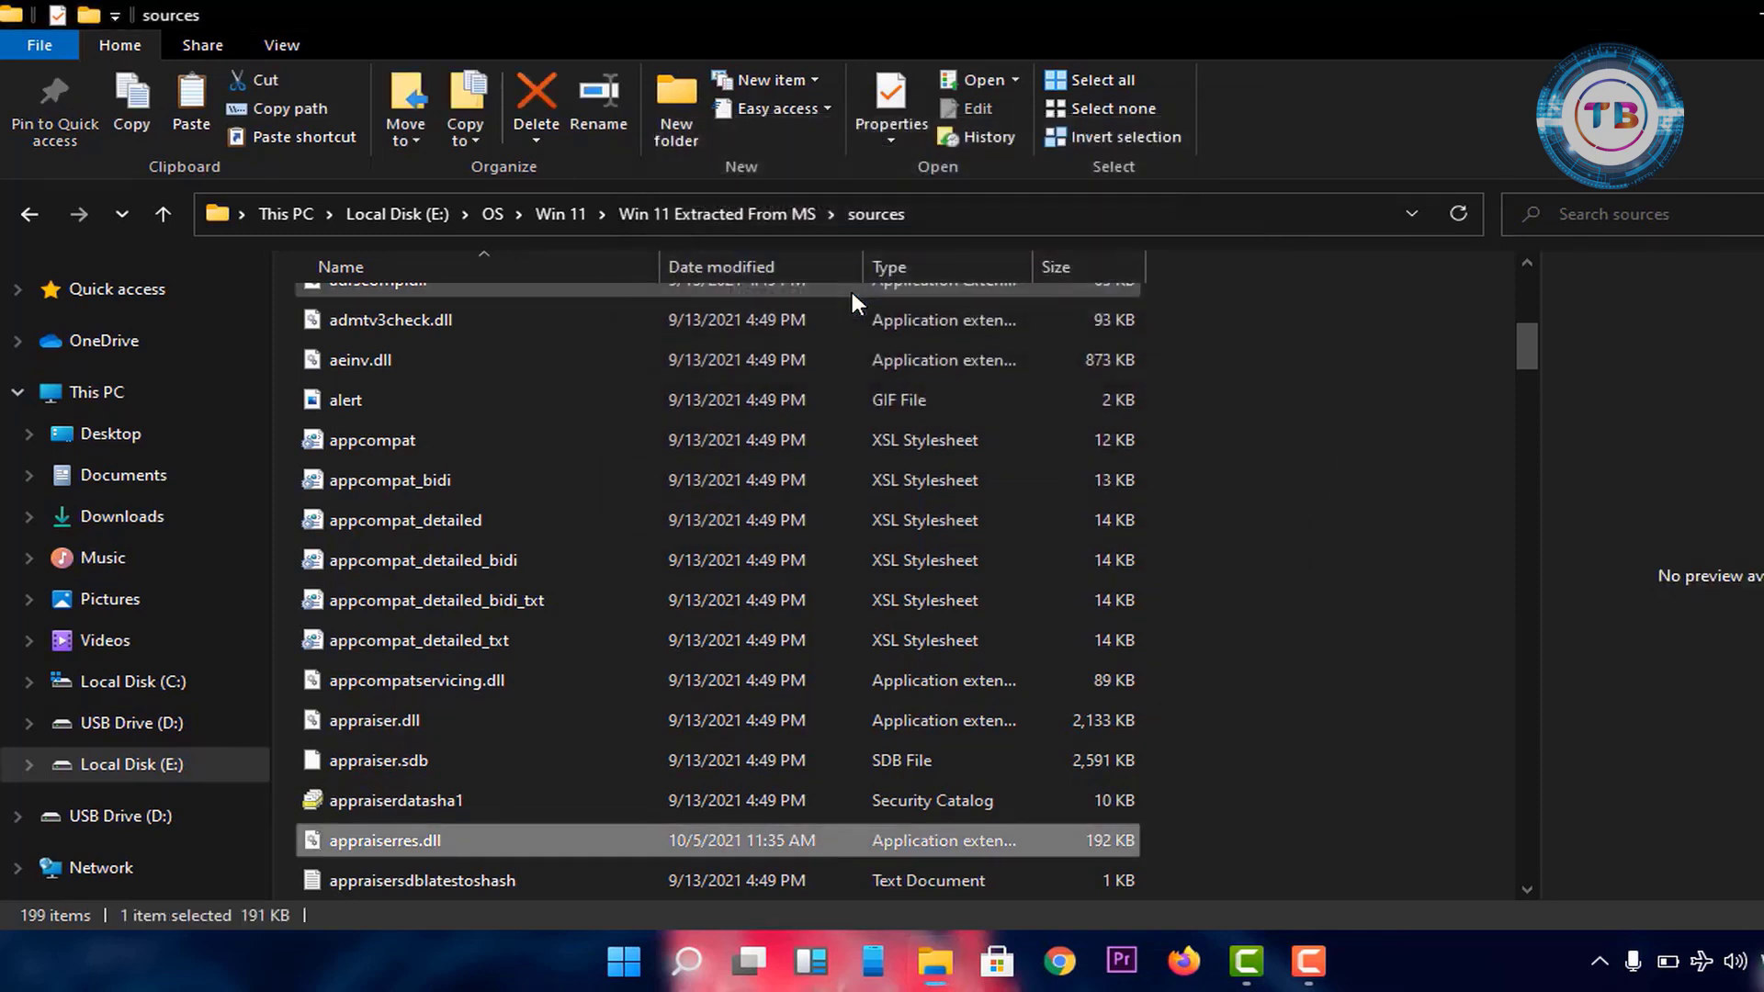
# - Return to the Win 11 folder and select the Appraiserres ZIP archive
pyautogui.click(24, 215)
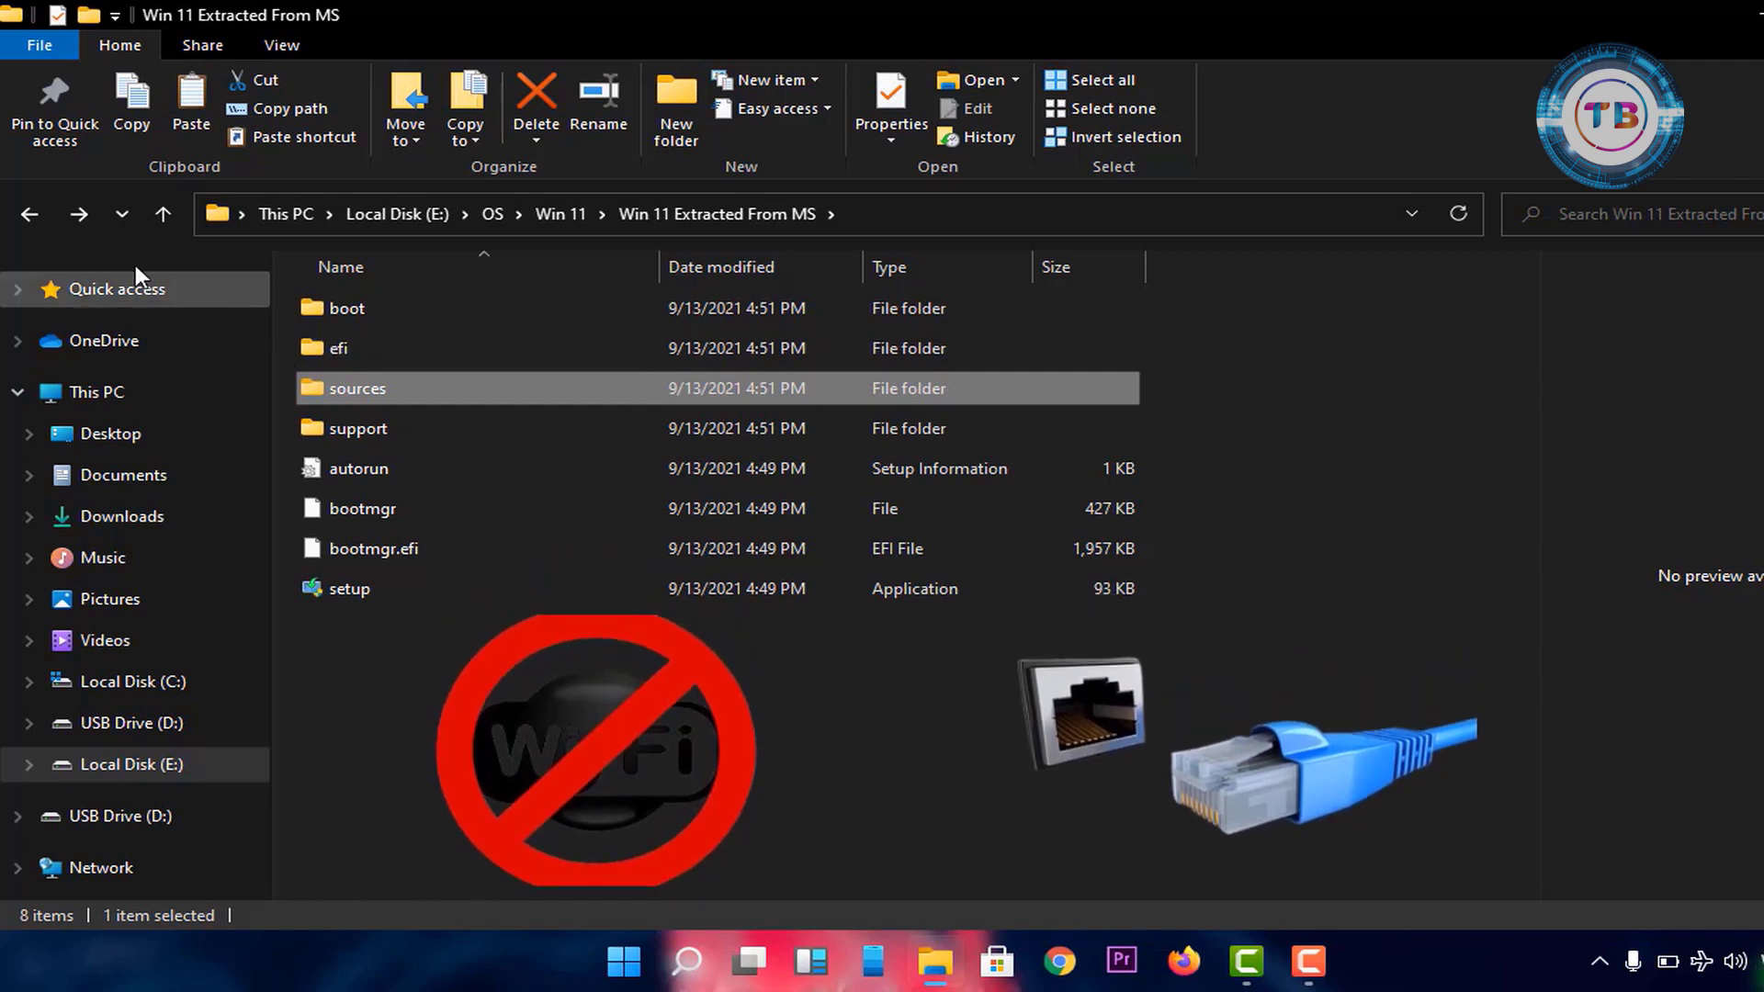
pyautogui.click(28, 214)
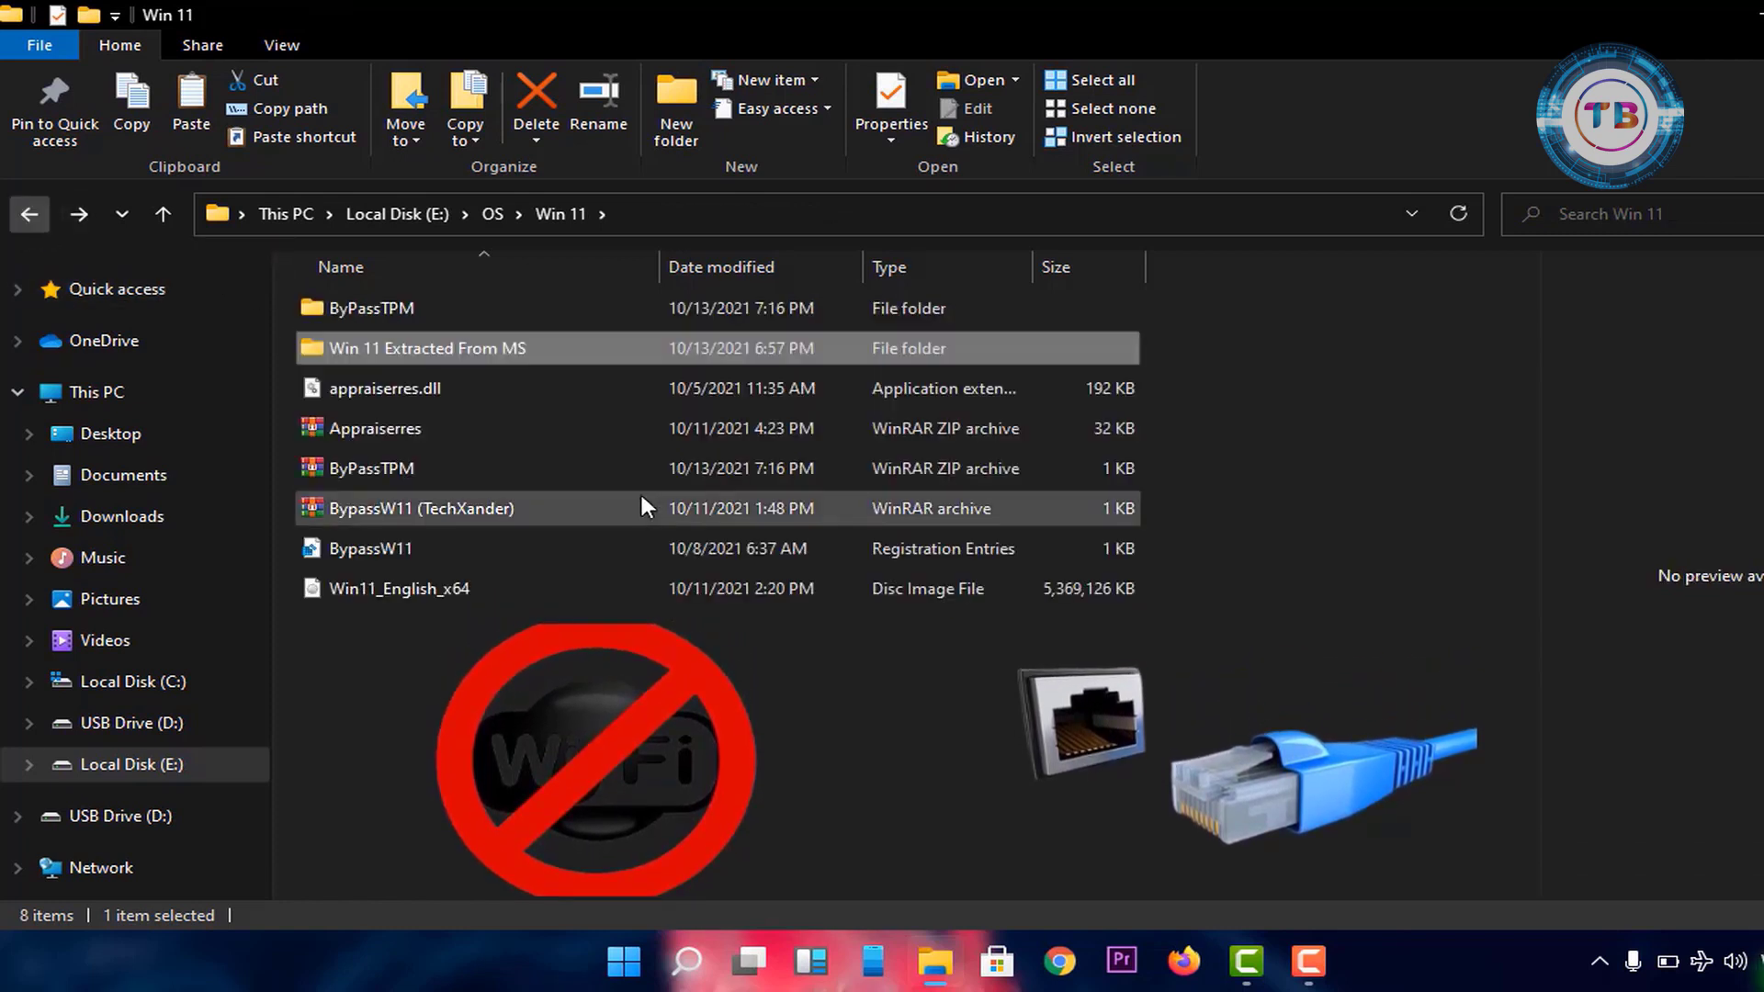
pyautogui.click(378, 388)
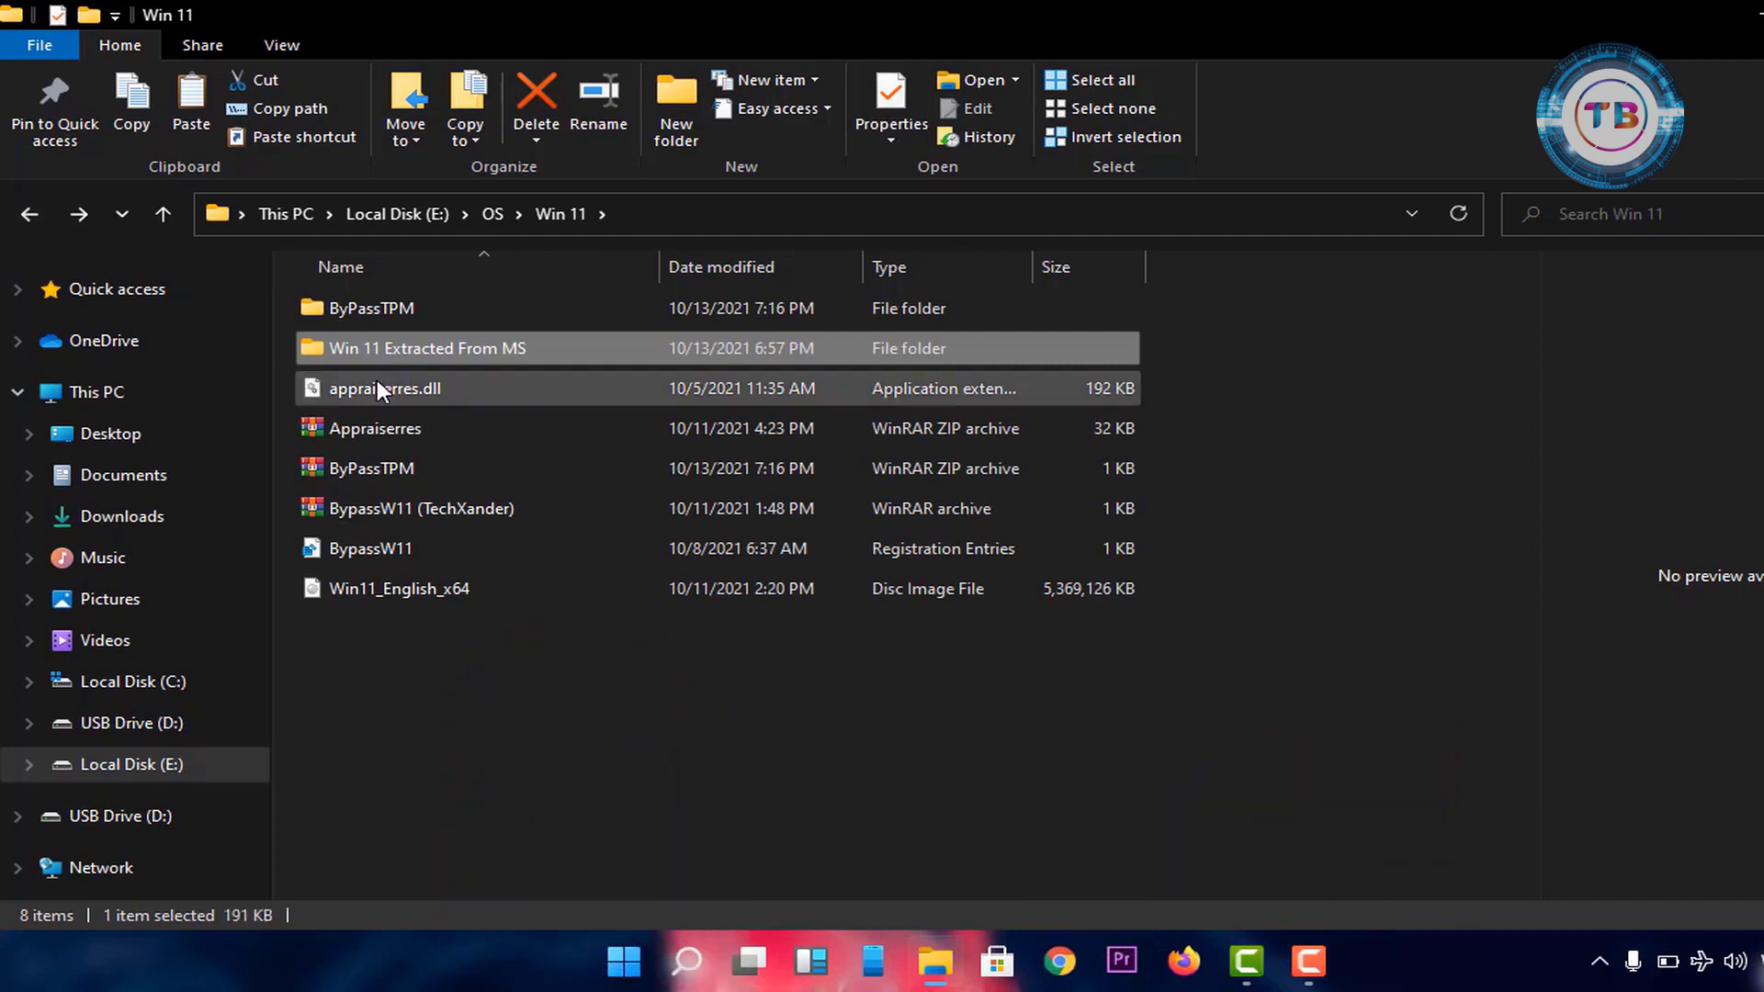
pyautogui.click(395, 428)
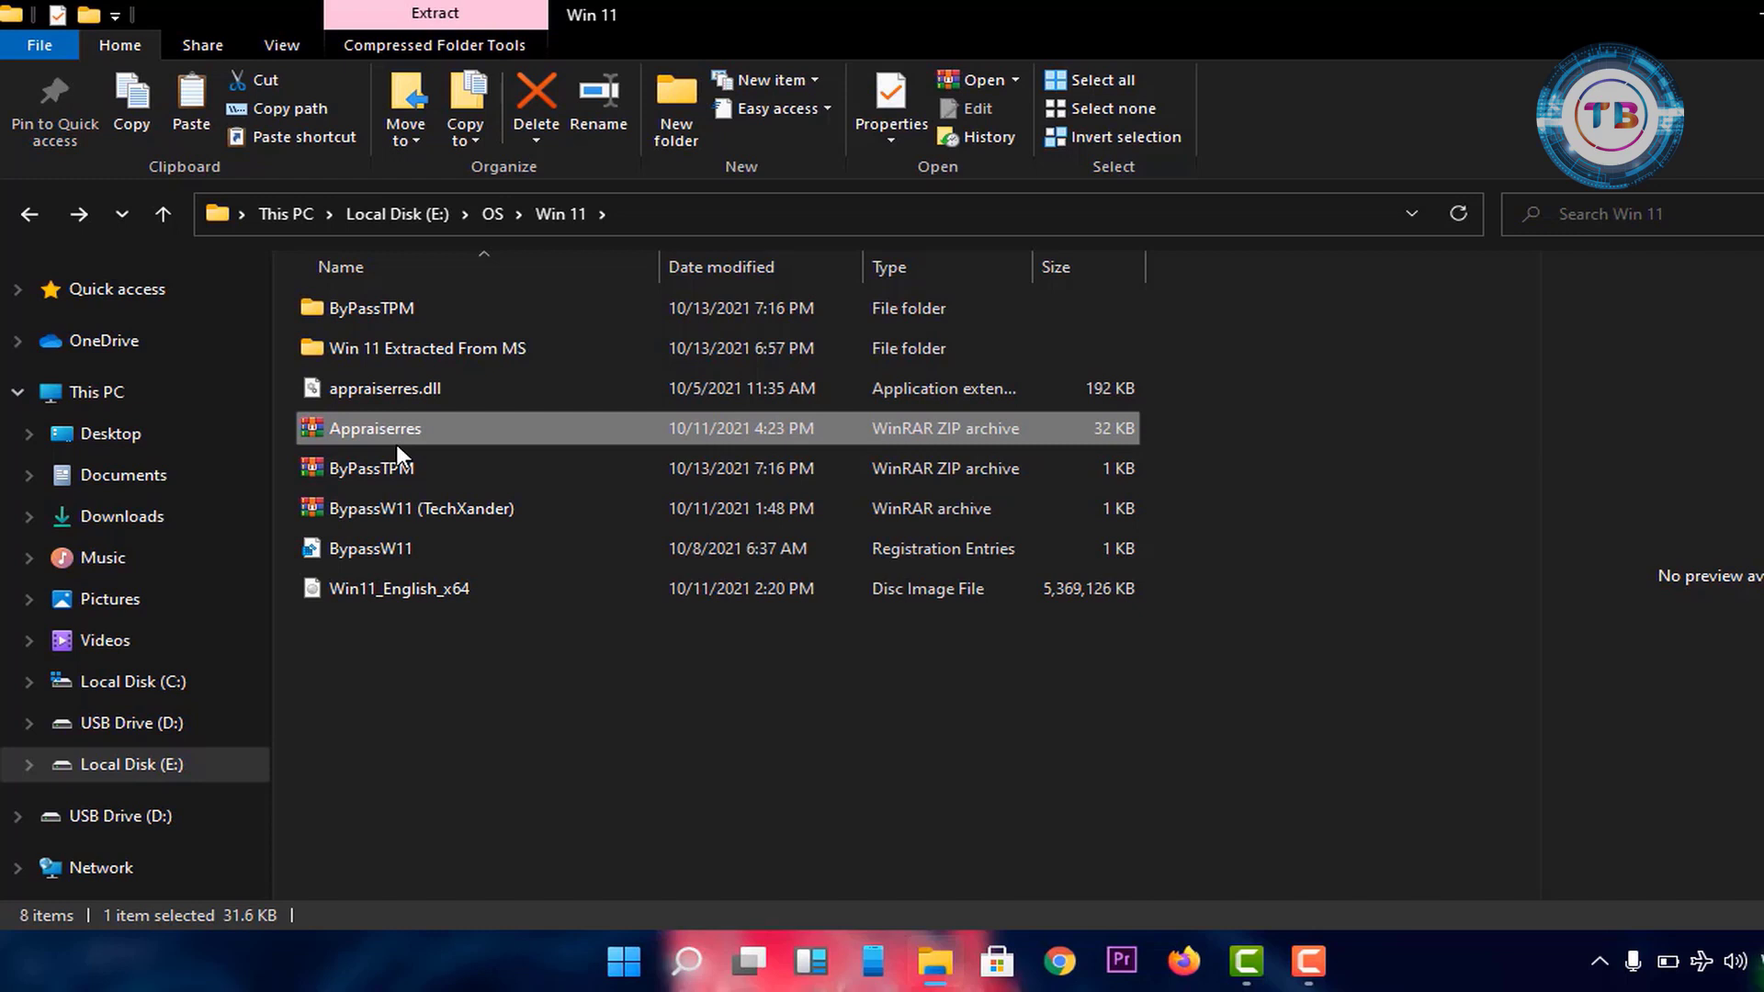
# - Run setup from the Win 11 Extracted From MS folder and minimize the File Explorer window
pyautogui.click(449, 349)
pyautogui.doubleClick(448, 349)
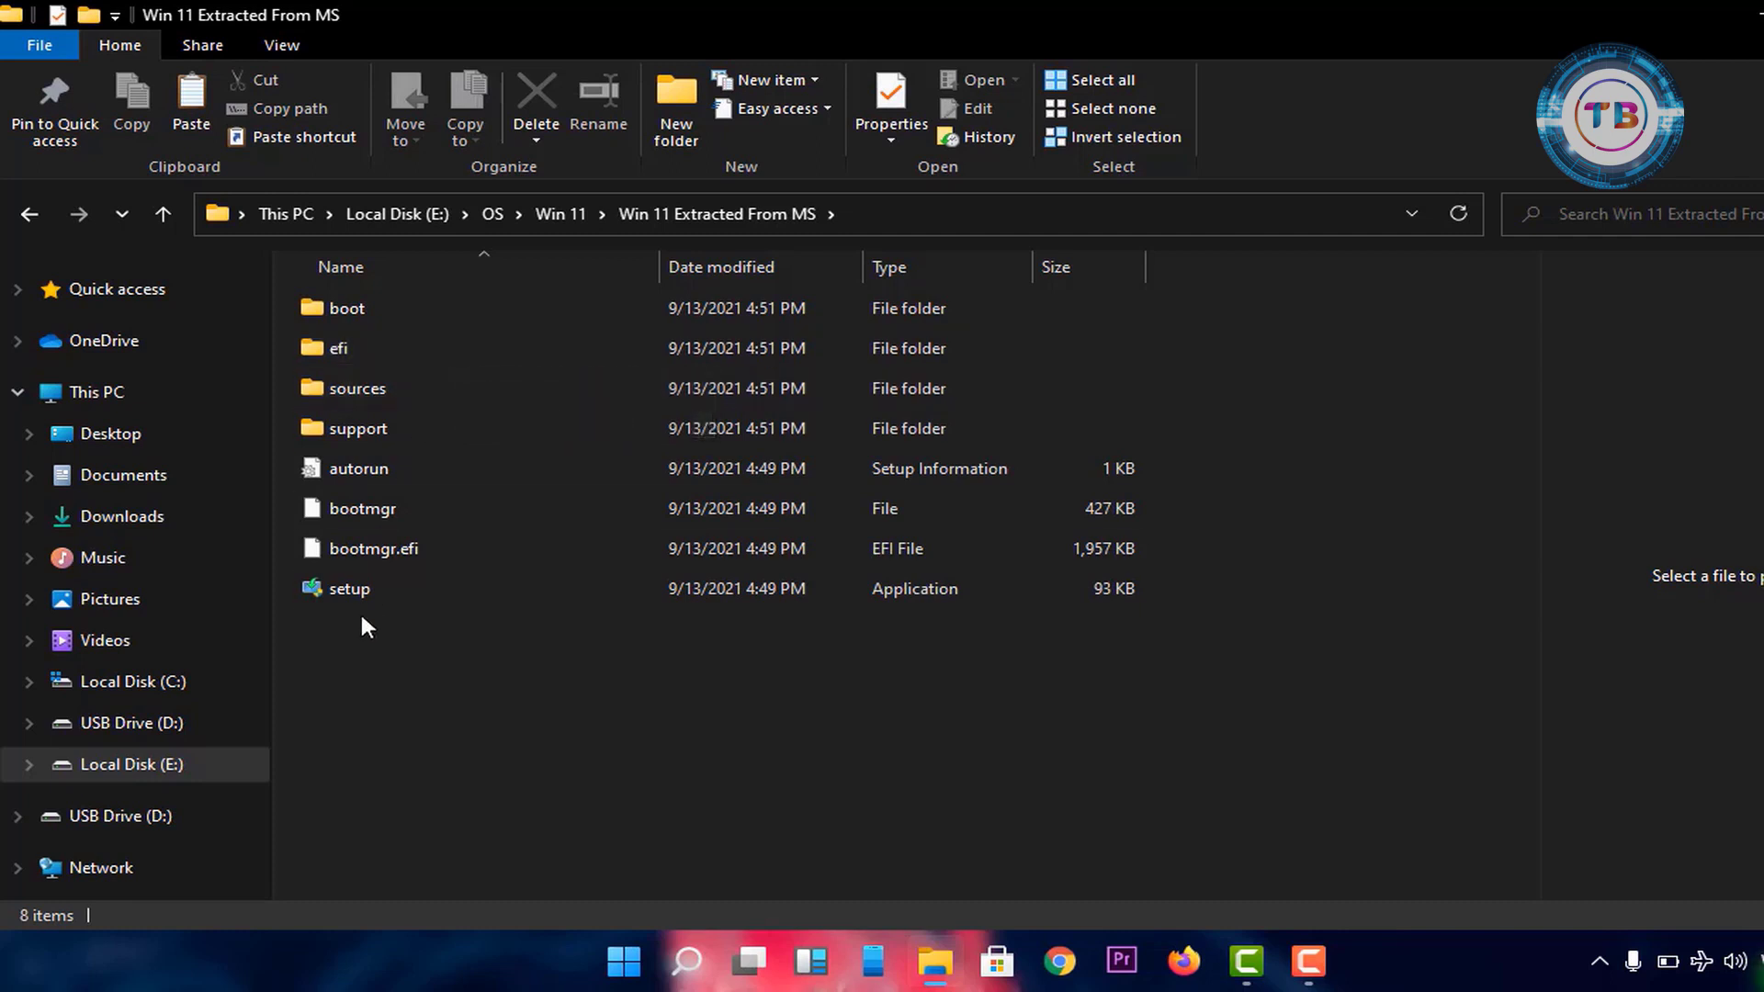
pyautogui.doubleClick(350, 589)
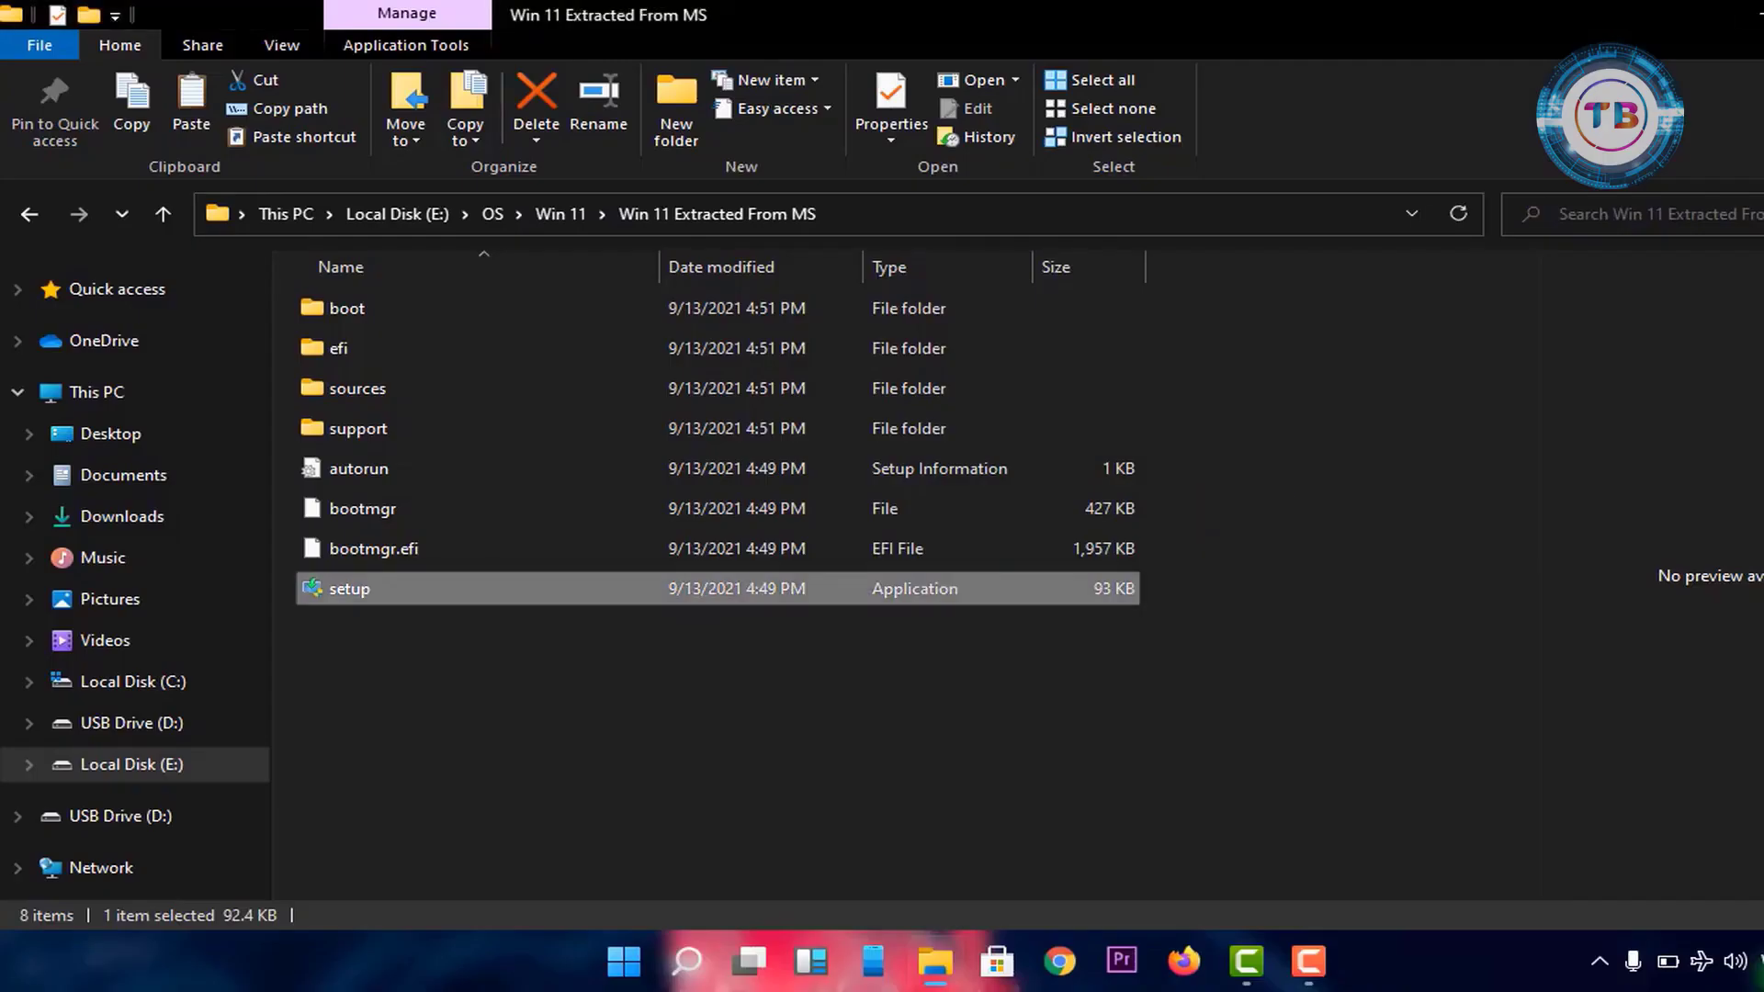
pyautogui.click(1756, 20)
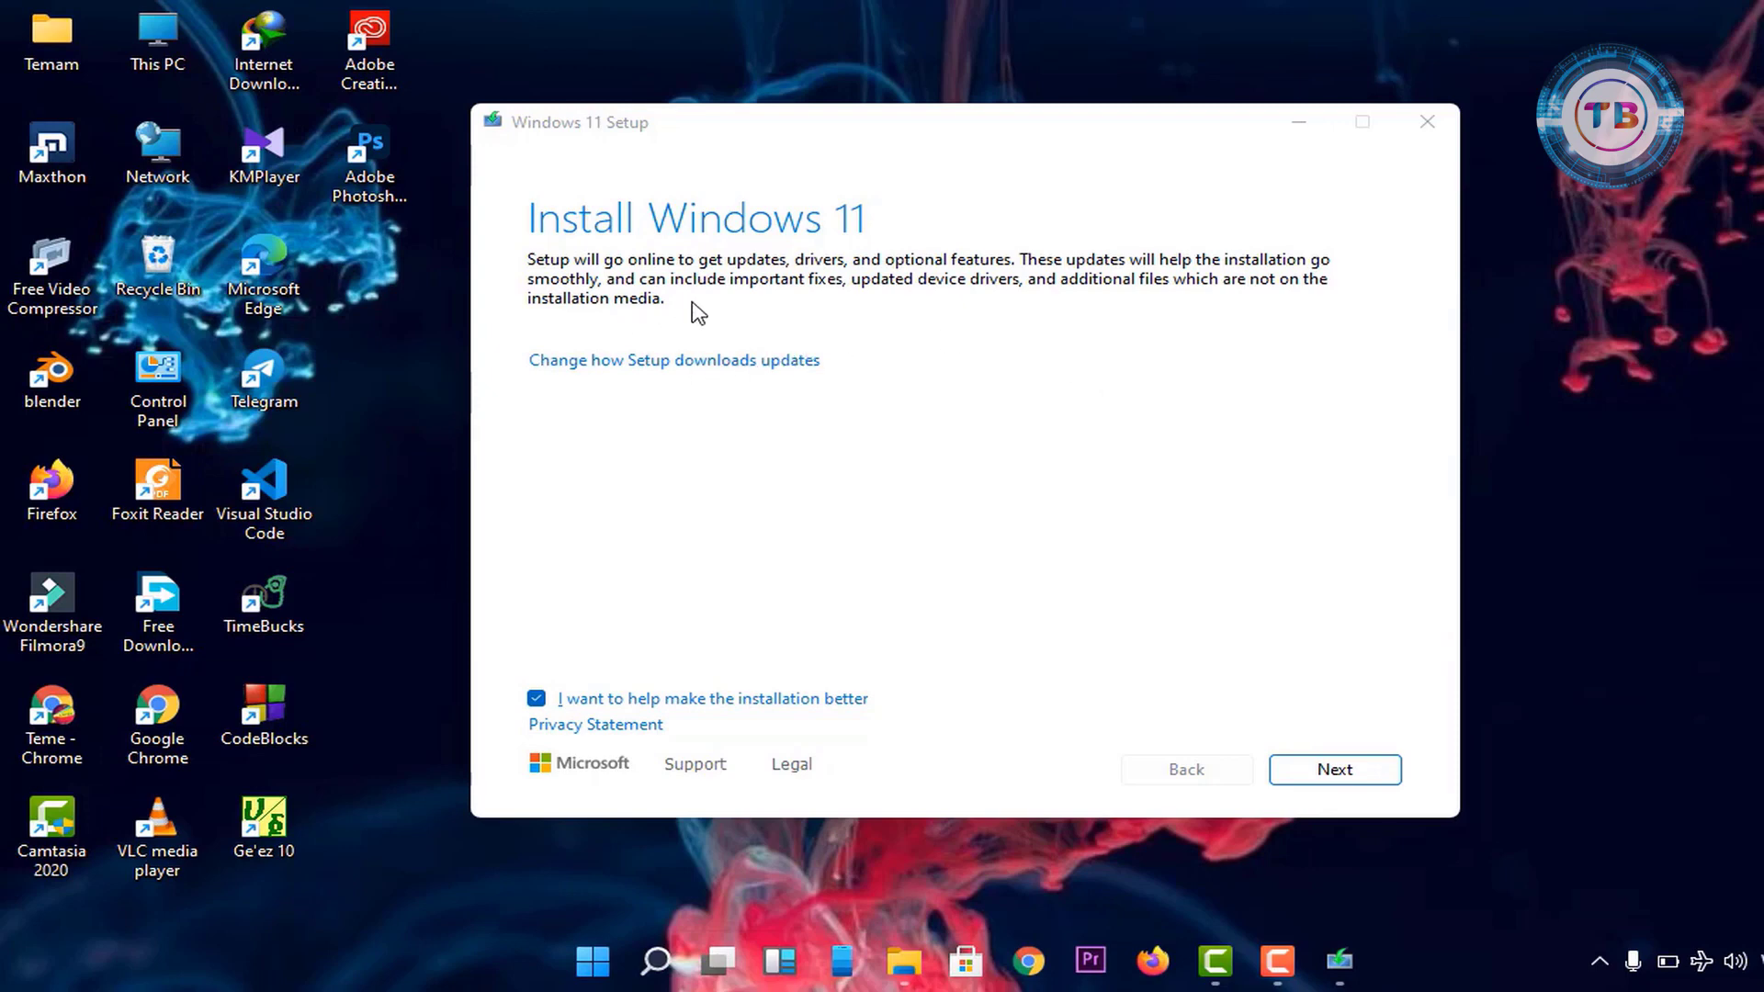
# - Choose Not right now for downloading updates, drivers and optional features in Windows 11 Setup, and accept the license terms
pyautogui.click(634, 360)
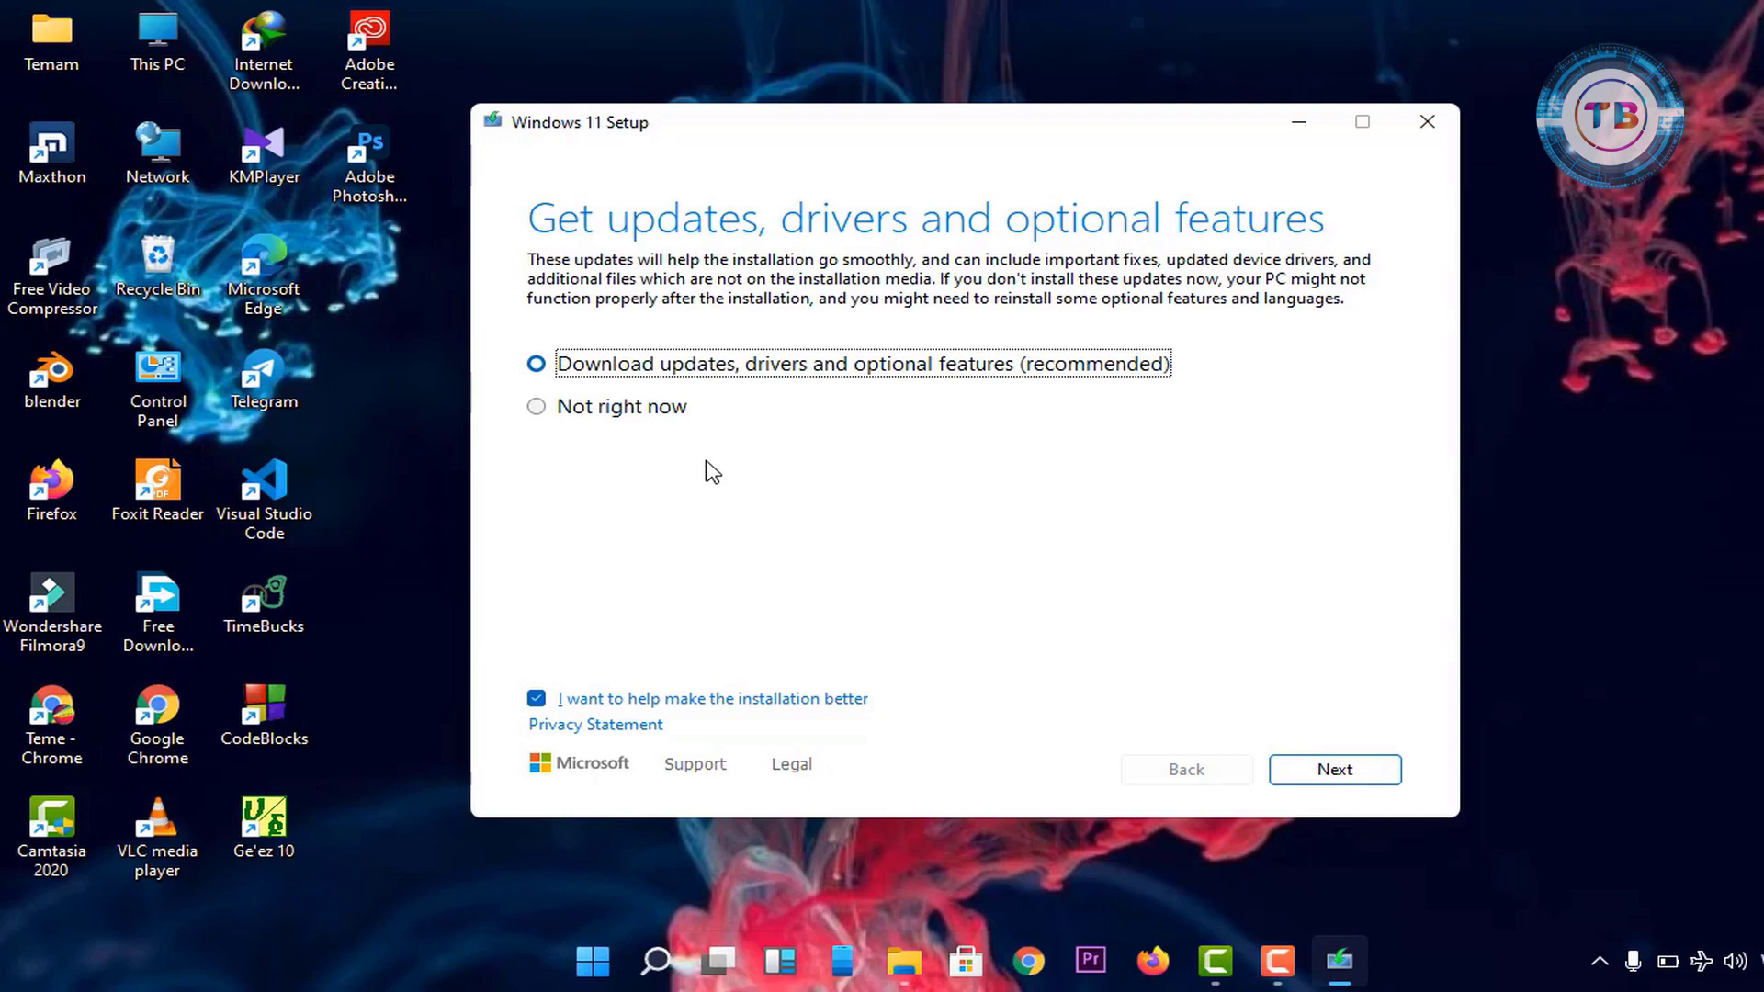
pyautogui.click(618, 414)
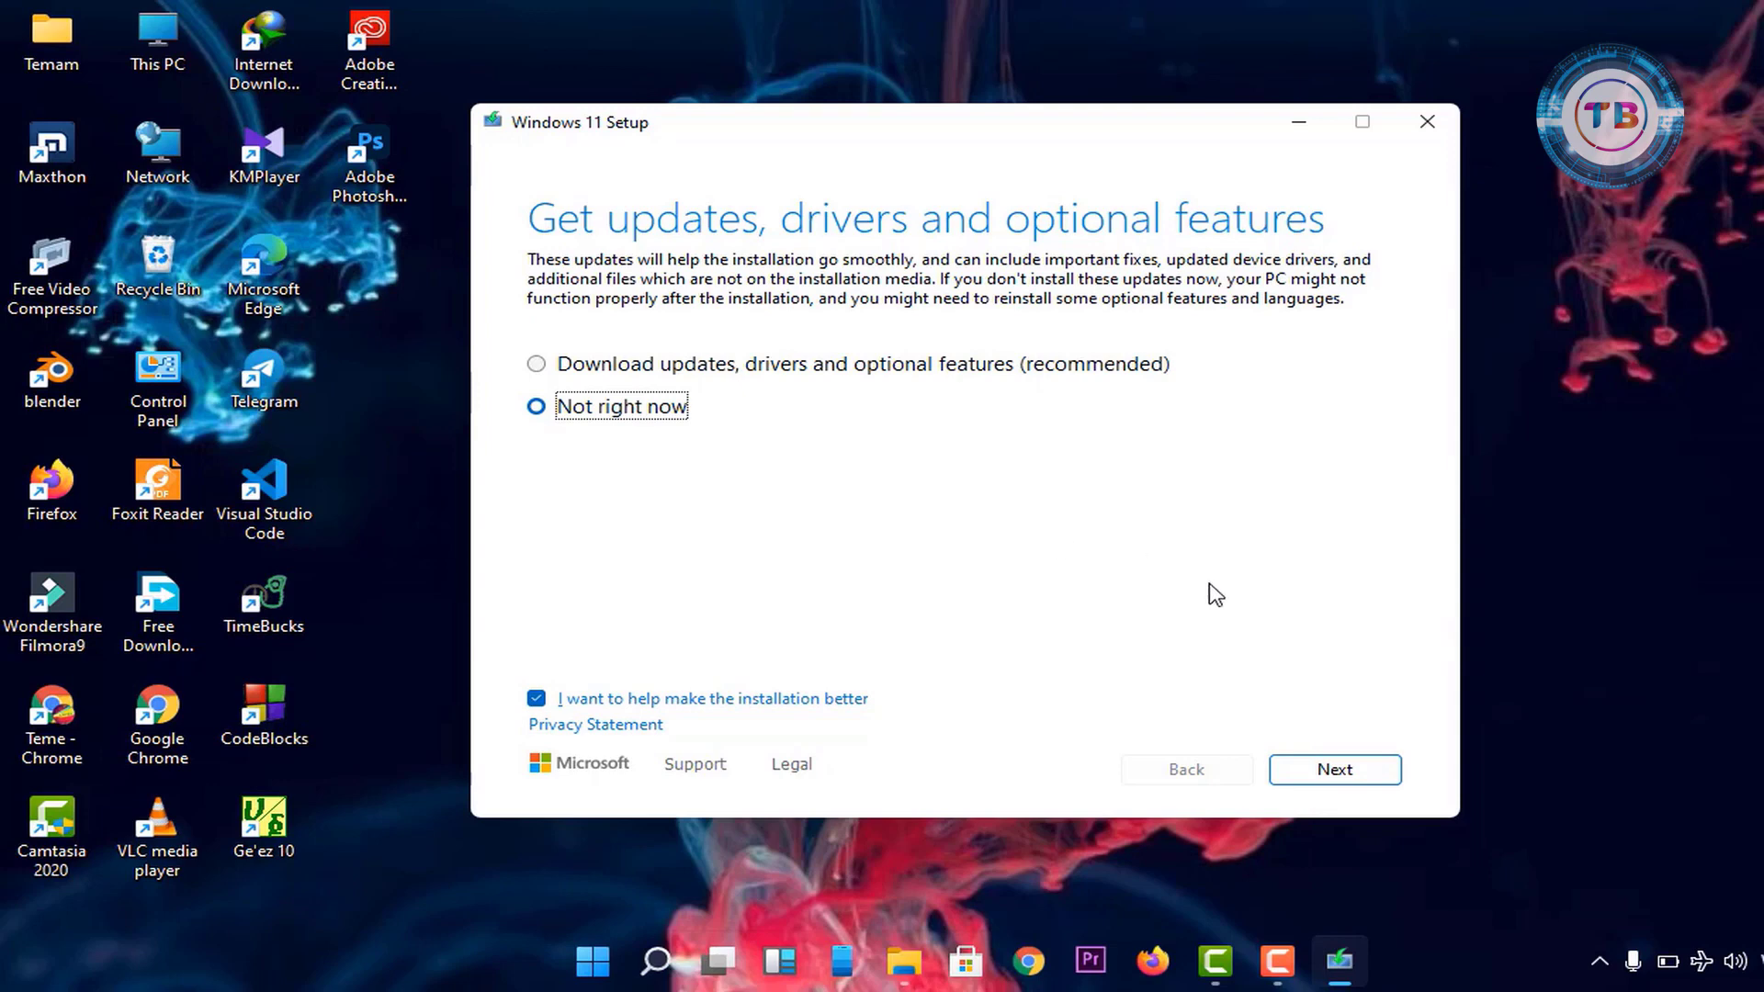
pyautogui.click(1338, 776)
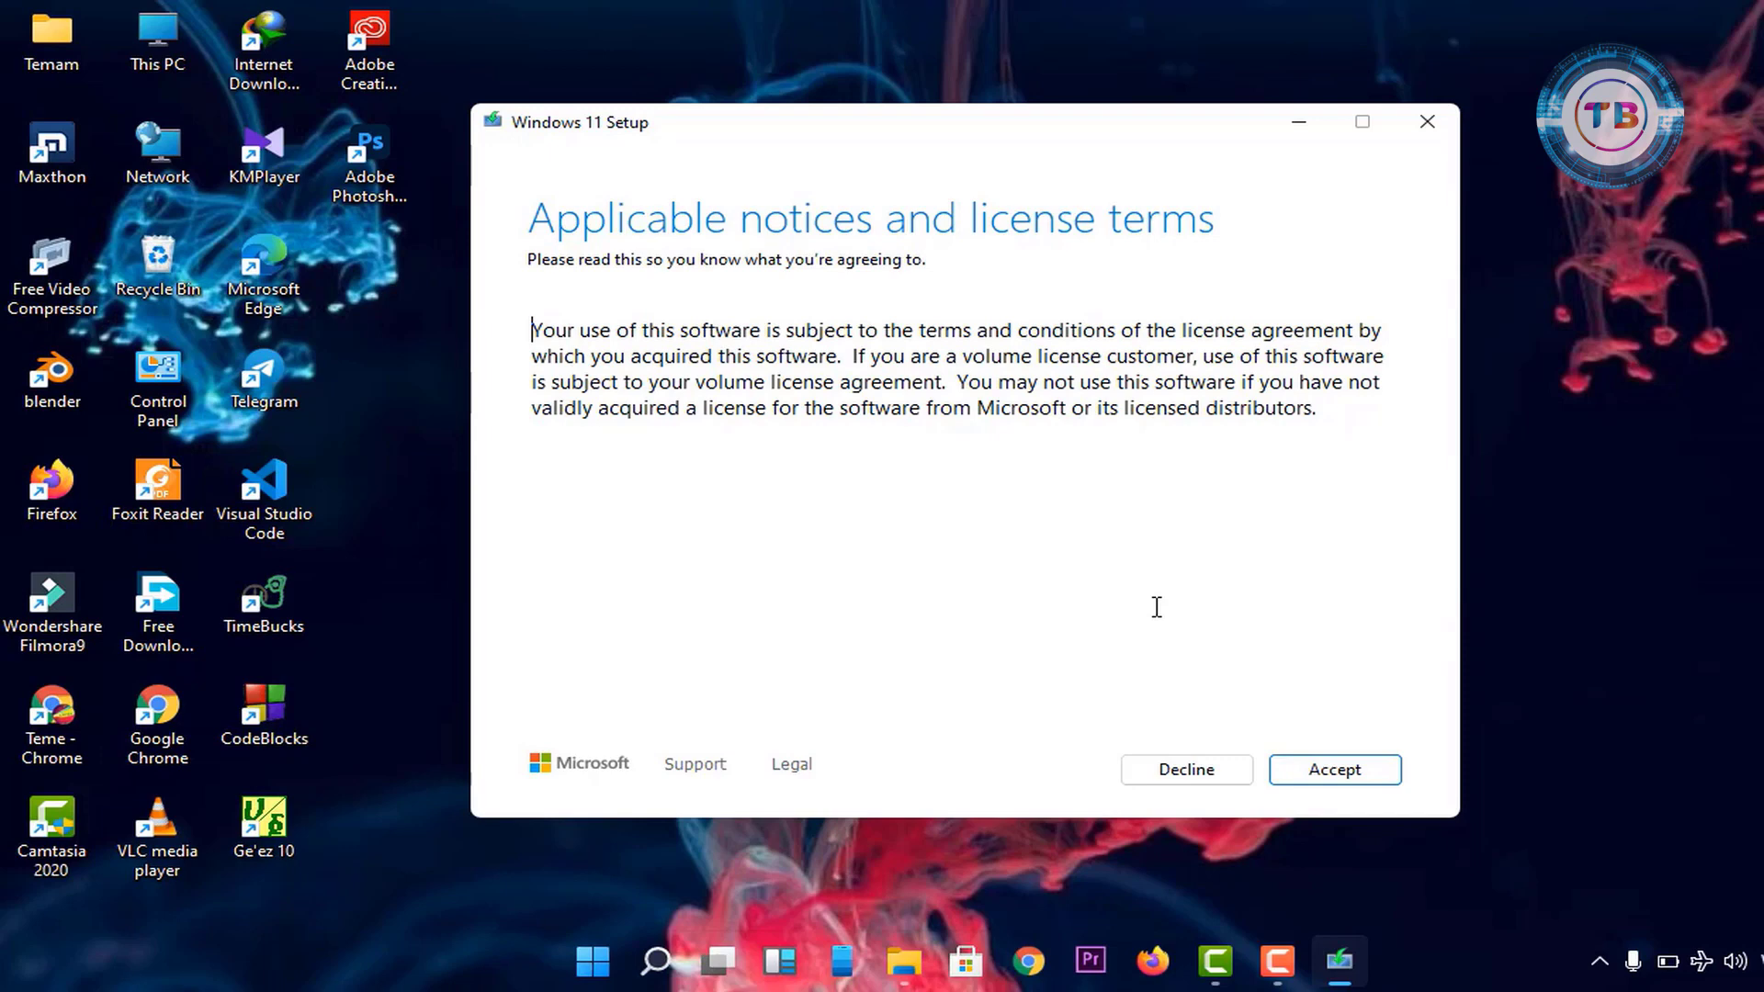
pyautogui.click(1325, 770)
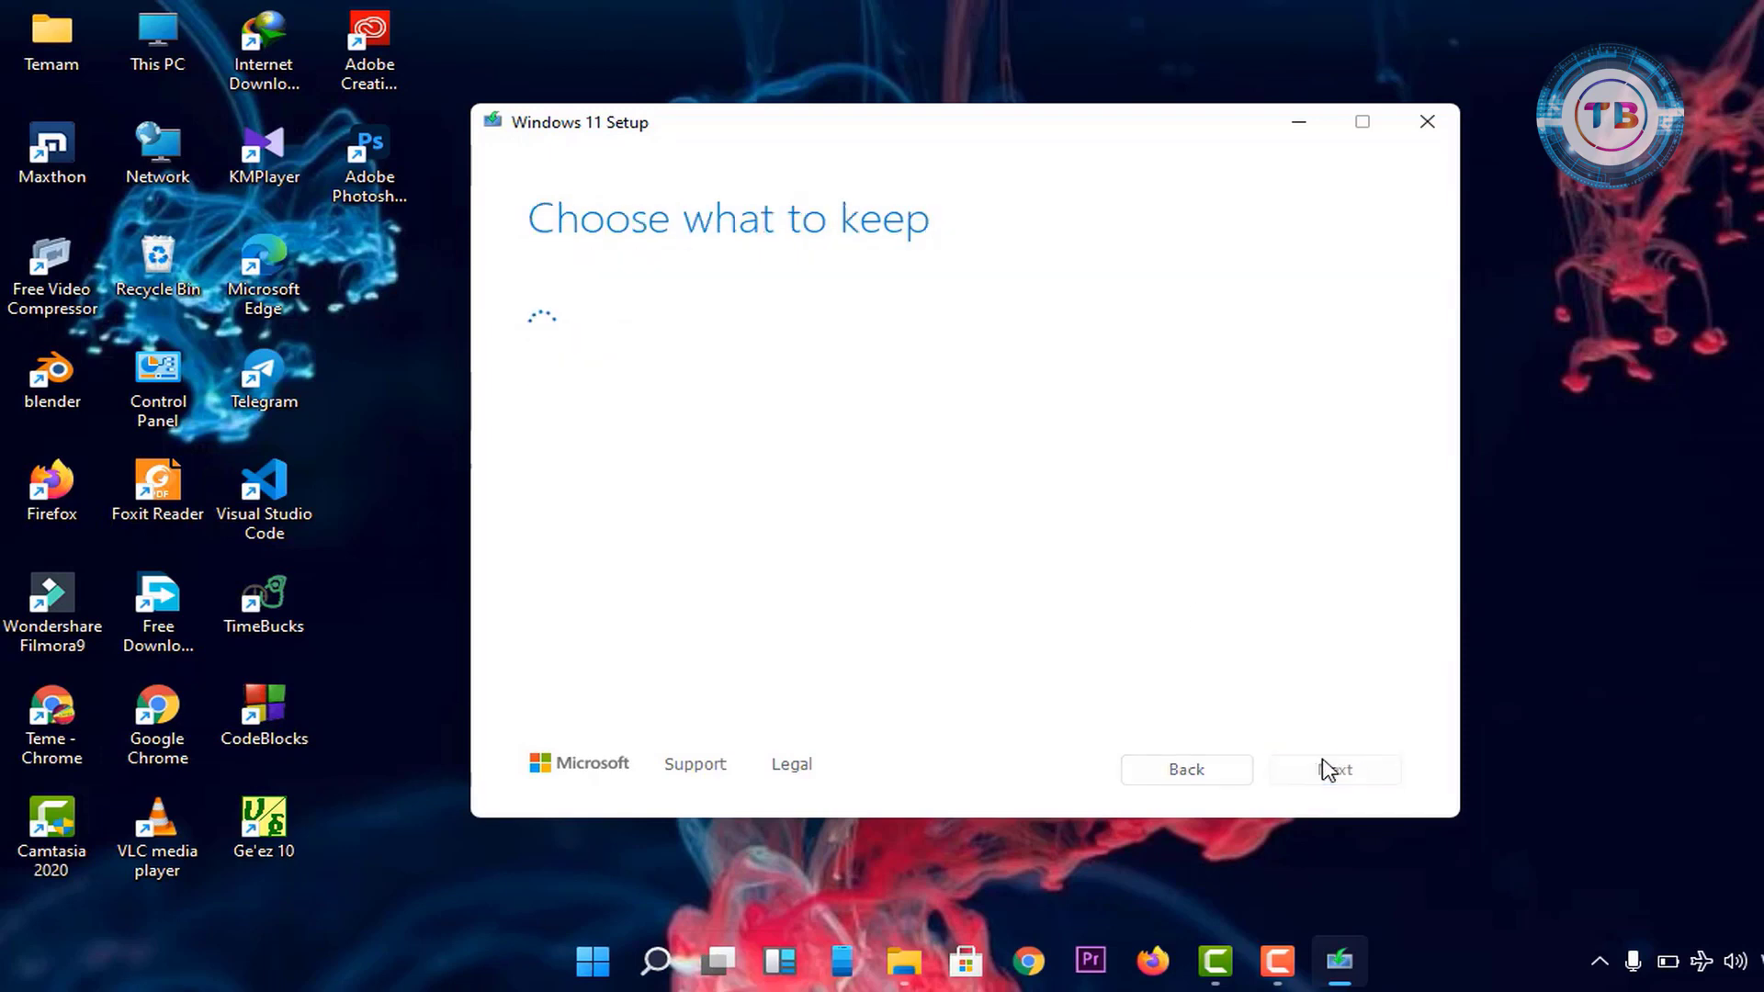